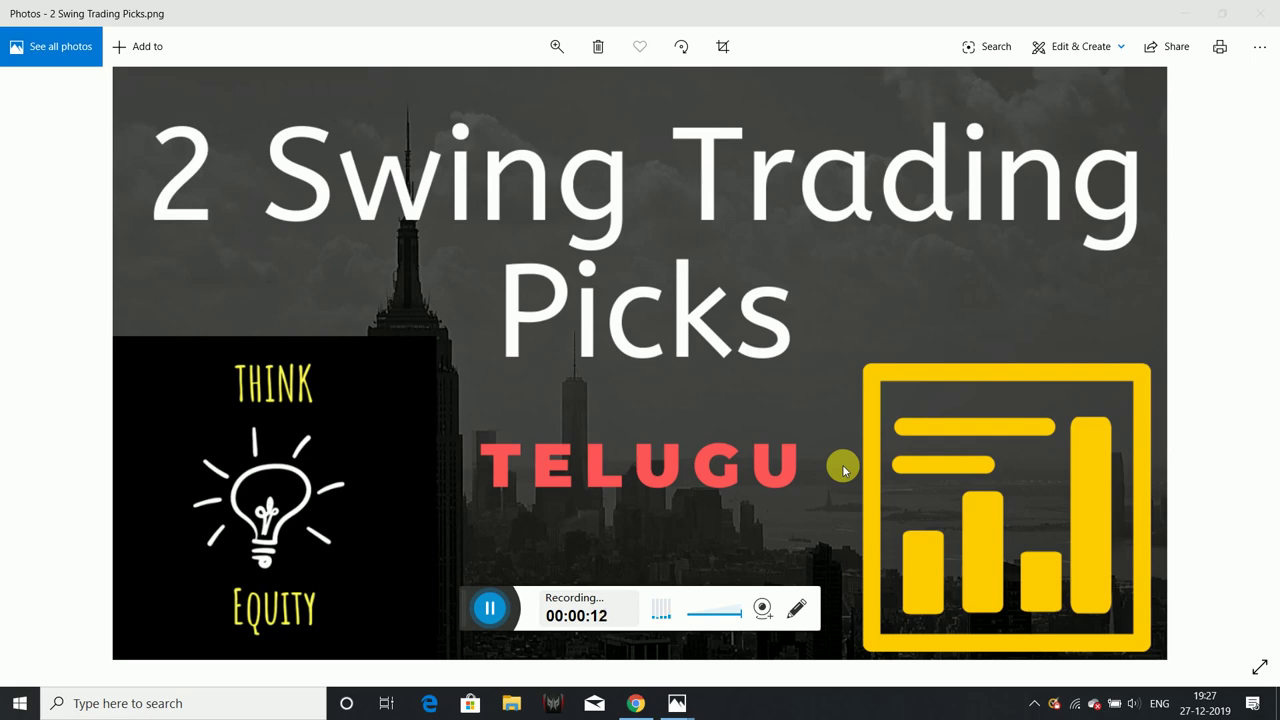
# Switch to Chrome and browse the uploaded videos on the Think Equity YouTube channel
pyautogui.click(636, 703)
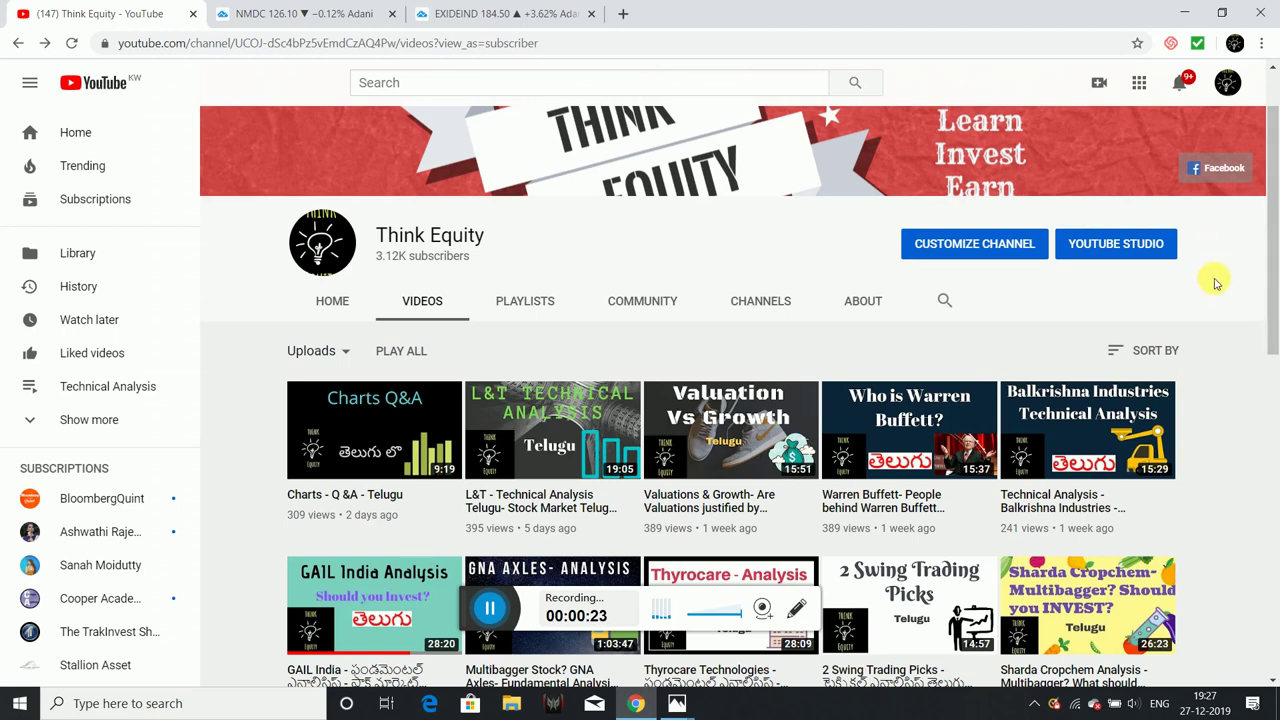
pyautogui.scroll(-5, 1211, 277)
pyautogui.scroll(3, 1215, 285)
pyautogui.scroll(3, 1215, 285)
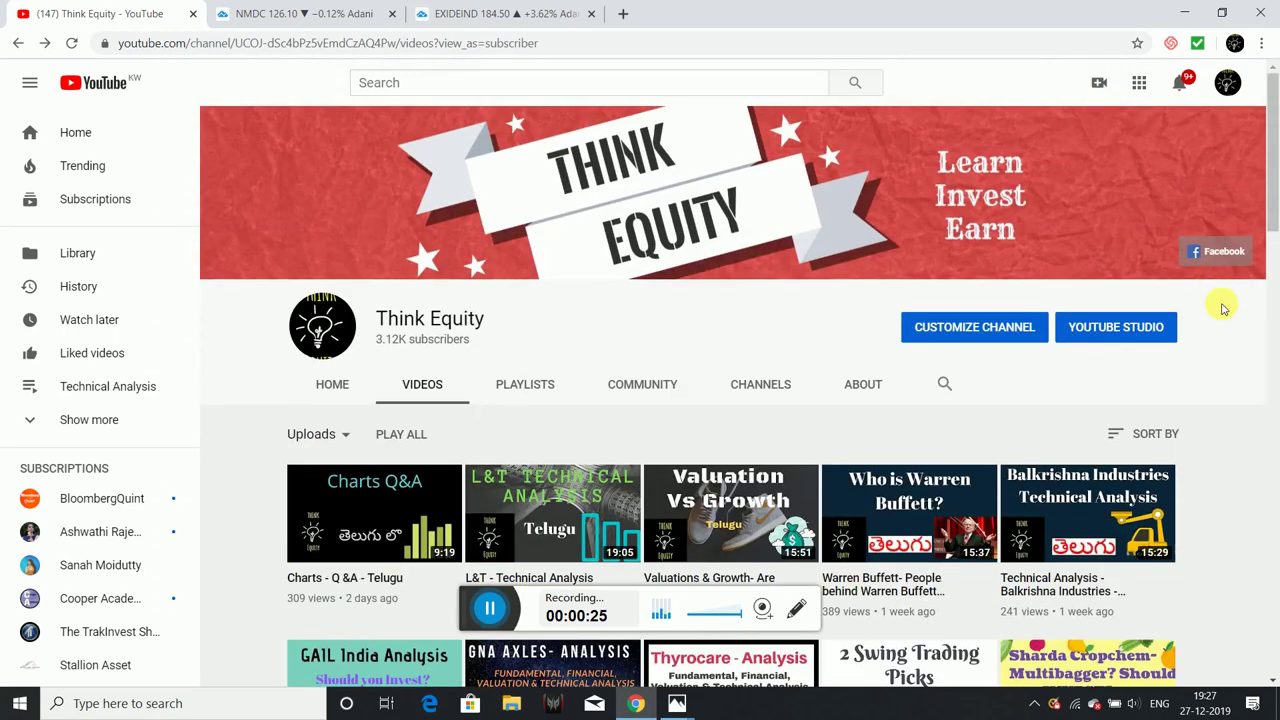
pyautogui.scroll(-1, 1218, 403)
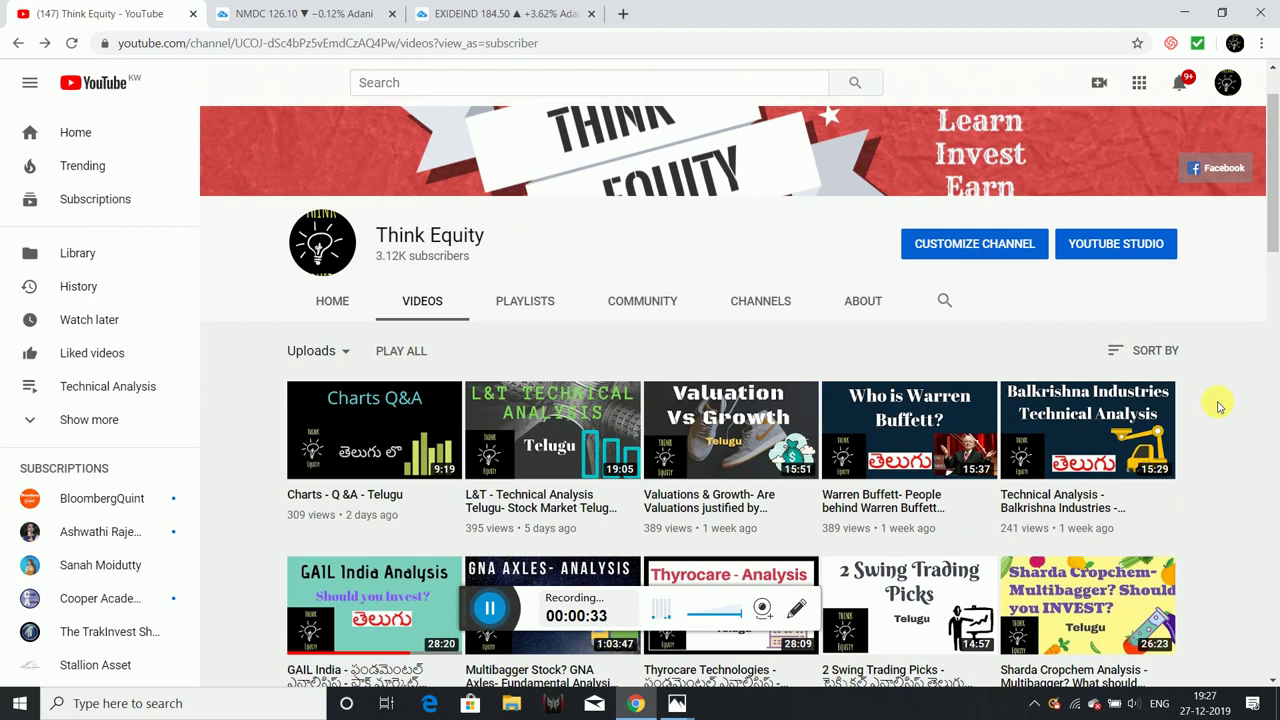
pyautogui.scroll(-2, 1179, 443)
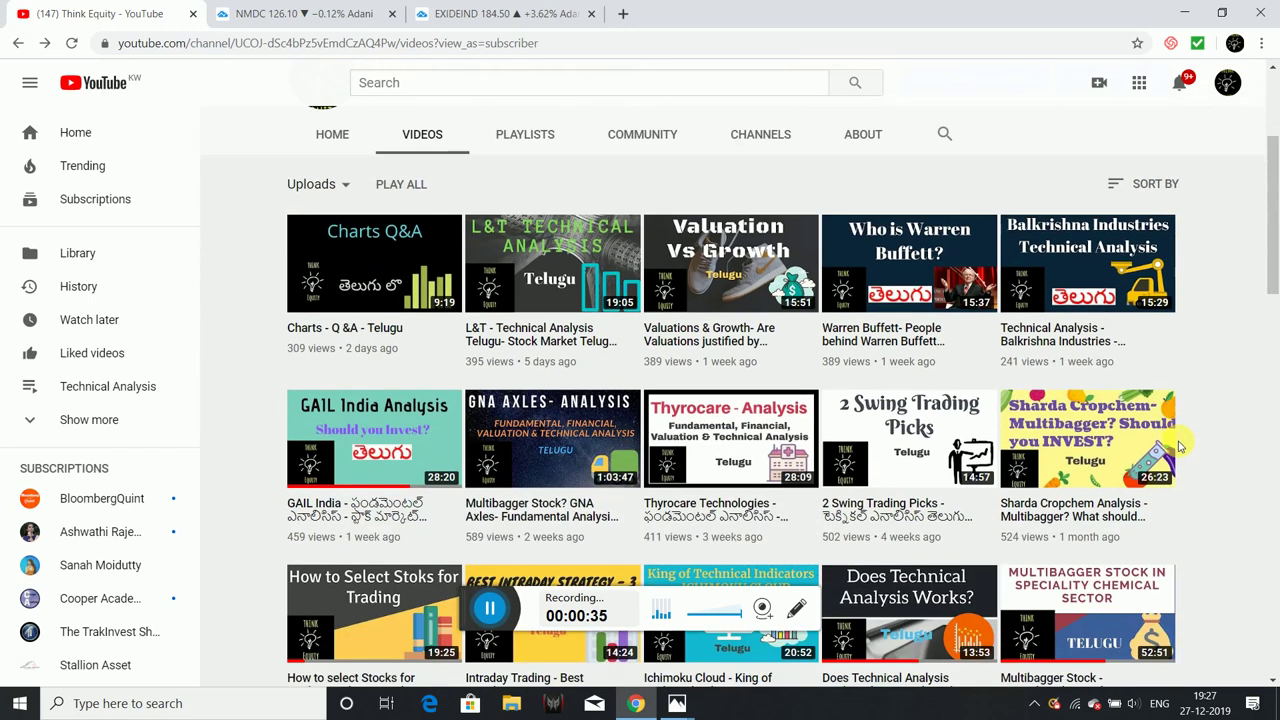
pyautogui.scroll(-2, 1233, 549)
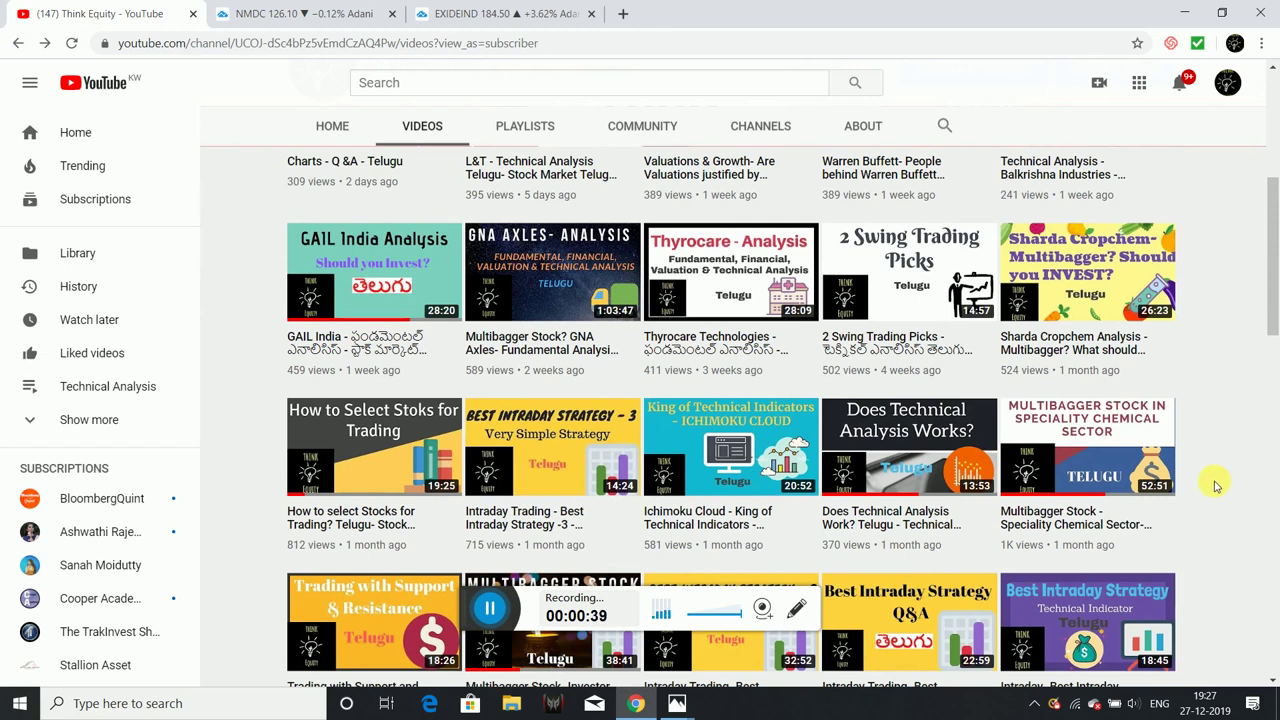
pyautogui.scroll(-3, 1216, 487)
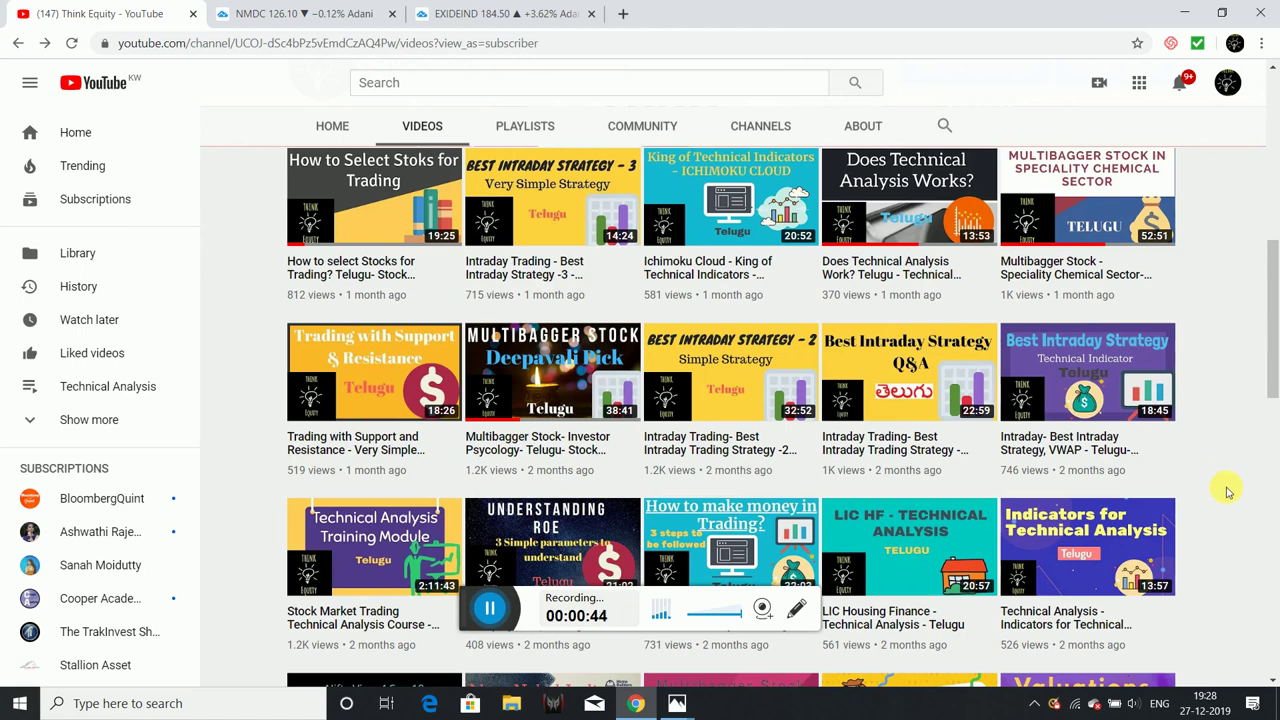
pyautogui.scroll(7, 1228, 491)
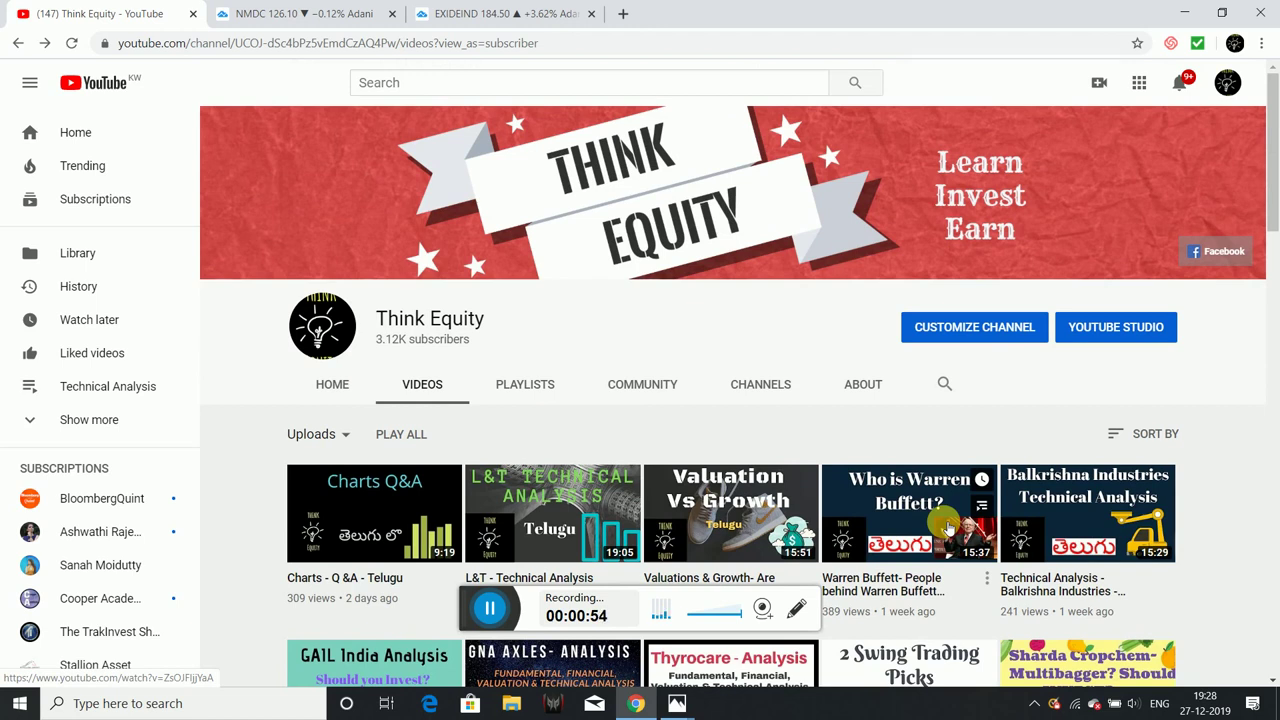
# Check the NMDC and EXIDEIND charts in TradingView, then return to NMDC and dismiss the advertisement covering it
pyautogui.click(290, 14)
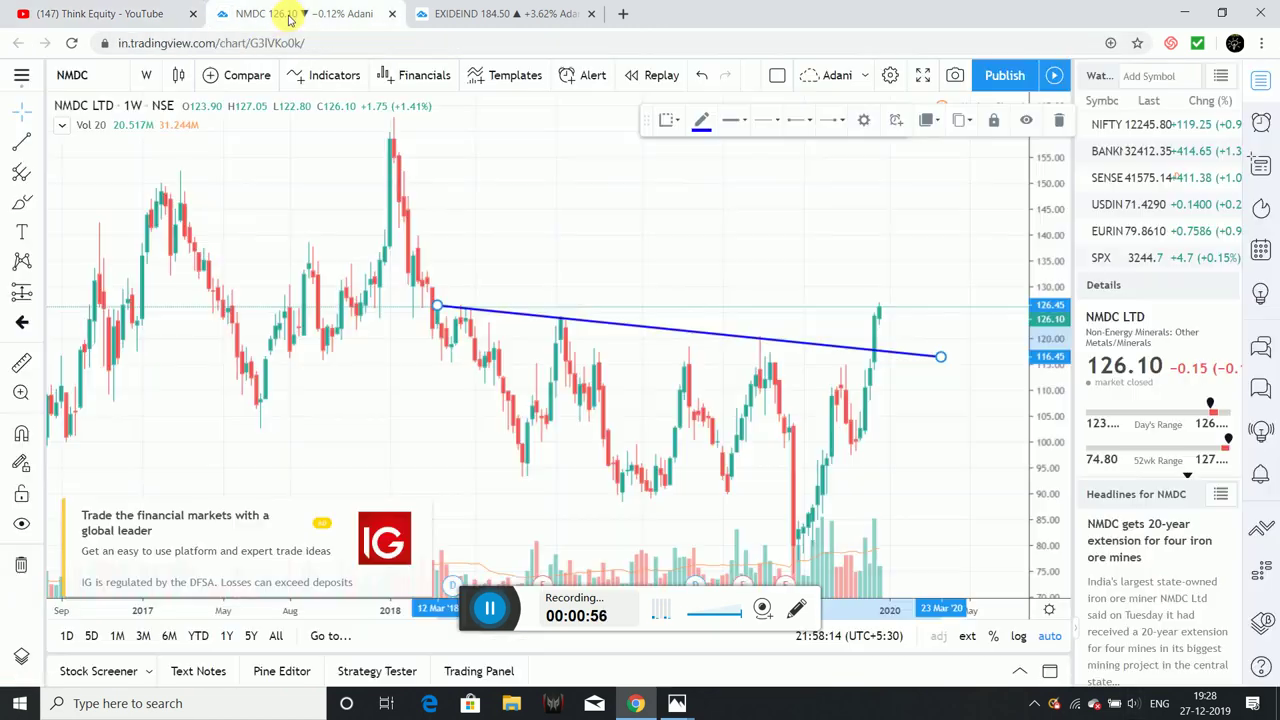
pyautogui.click(505, 14)
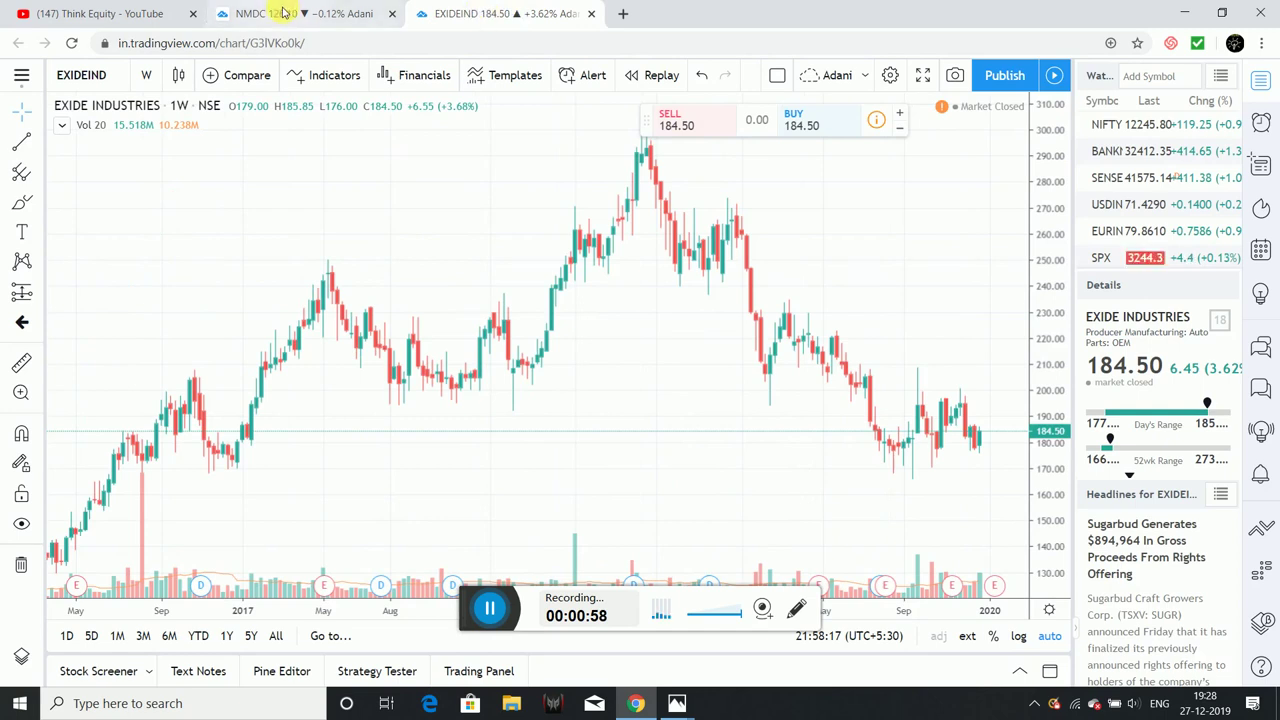
pyautogui.click(288, 12)
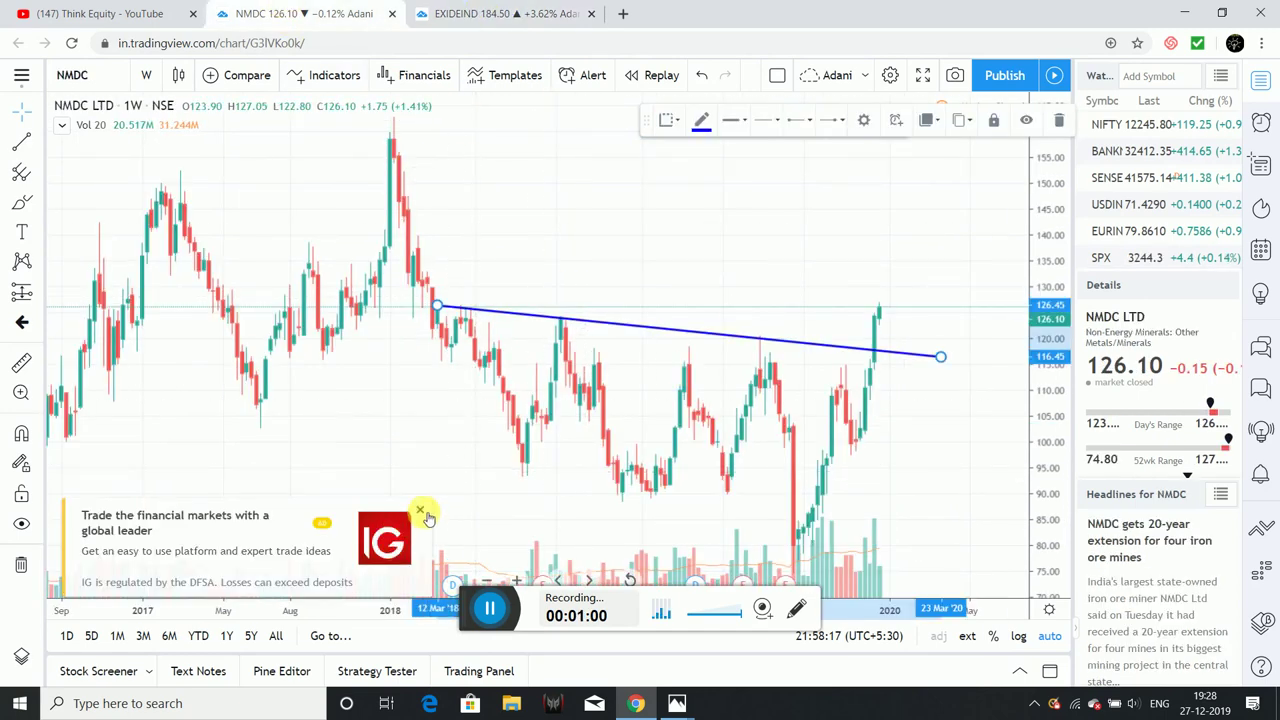
pyautogui.click(426, 509)
pyautogui.click(487, 500)
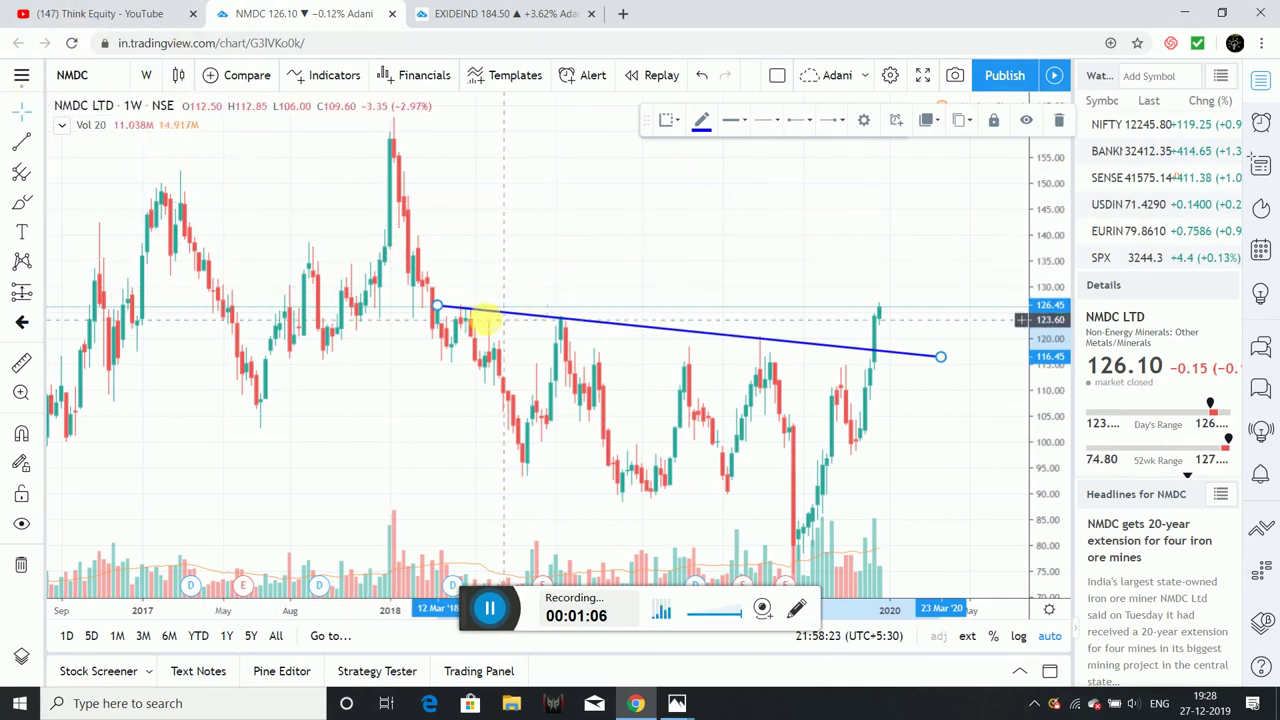
# Compare the annotated NMDC 1 week.png image in Photos with the live NMDC chart
pyautogui.click(676, 703)
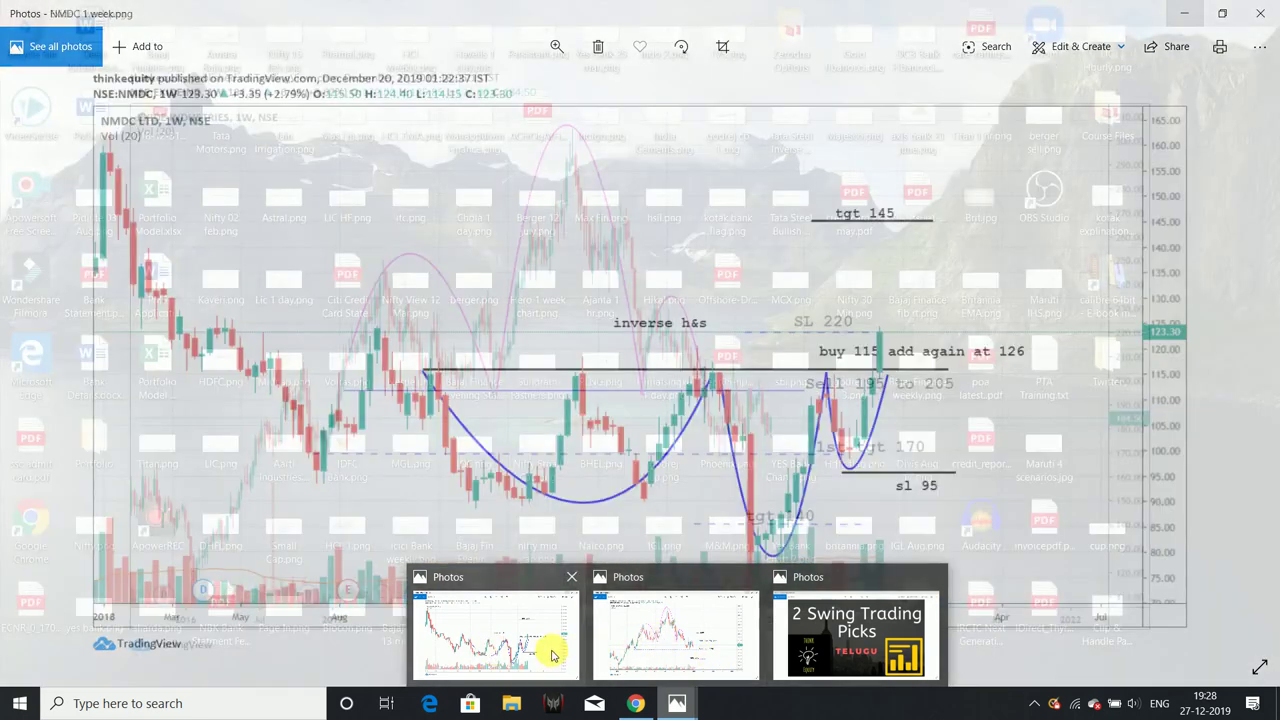
pyautogui.click(543, 640)
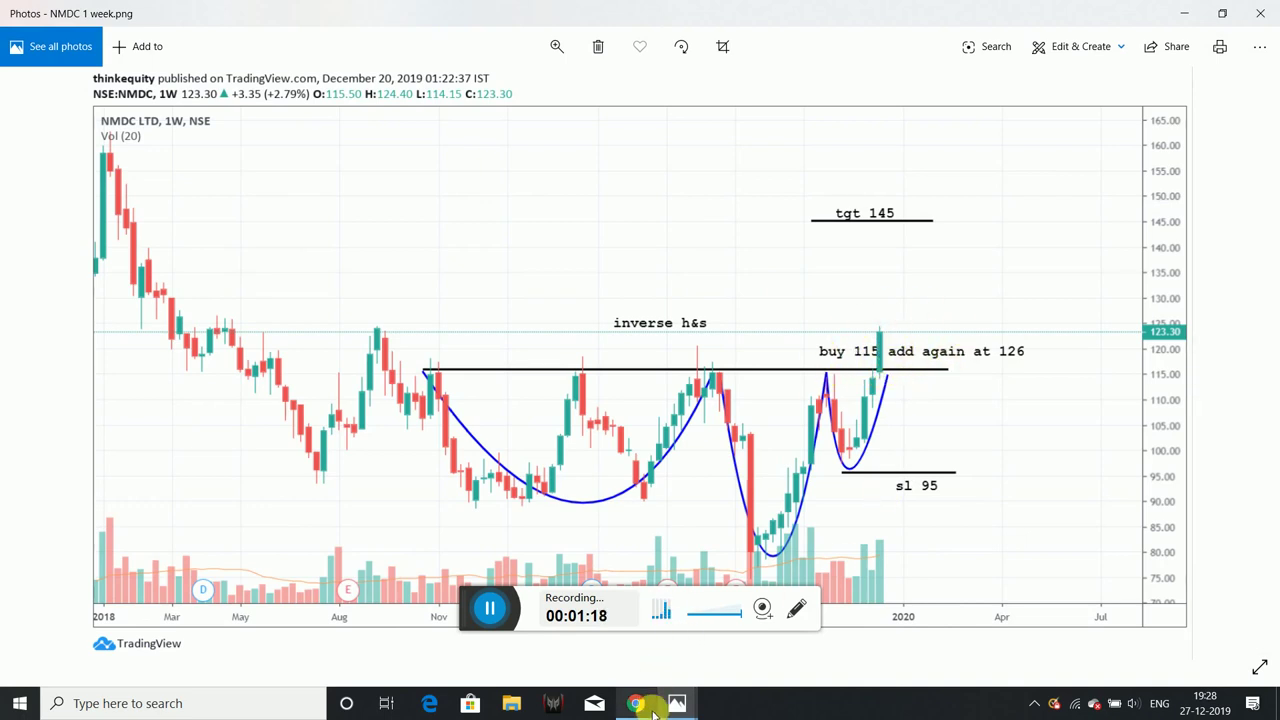
pyautogui.moveTo(677, 705)
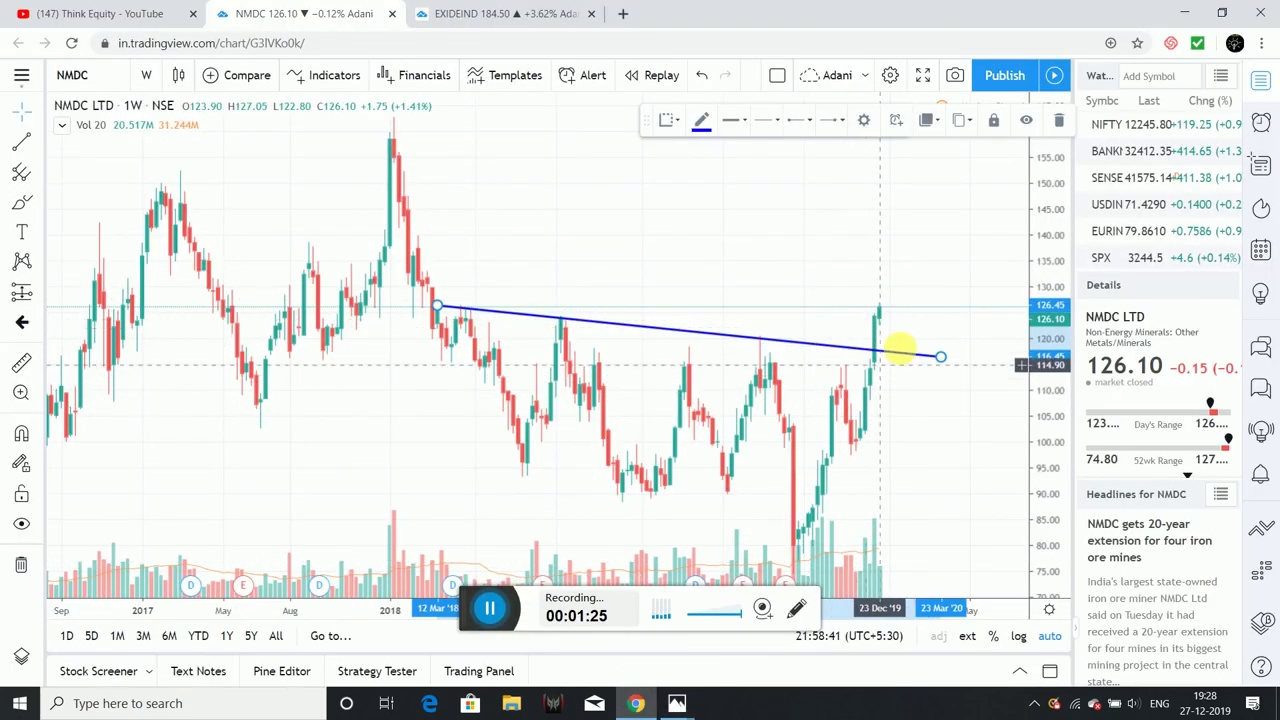
pyautogui.click(553, 630)
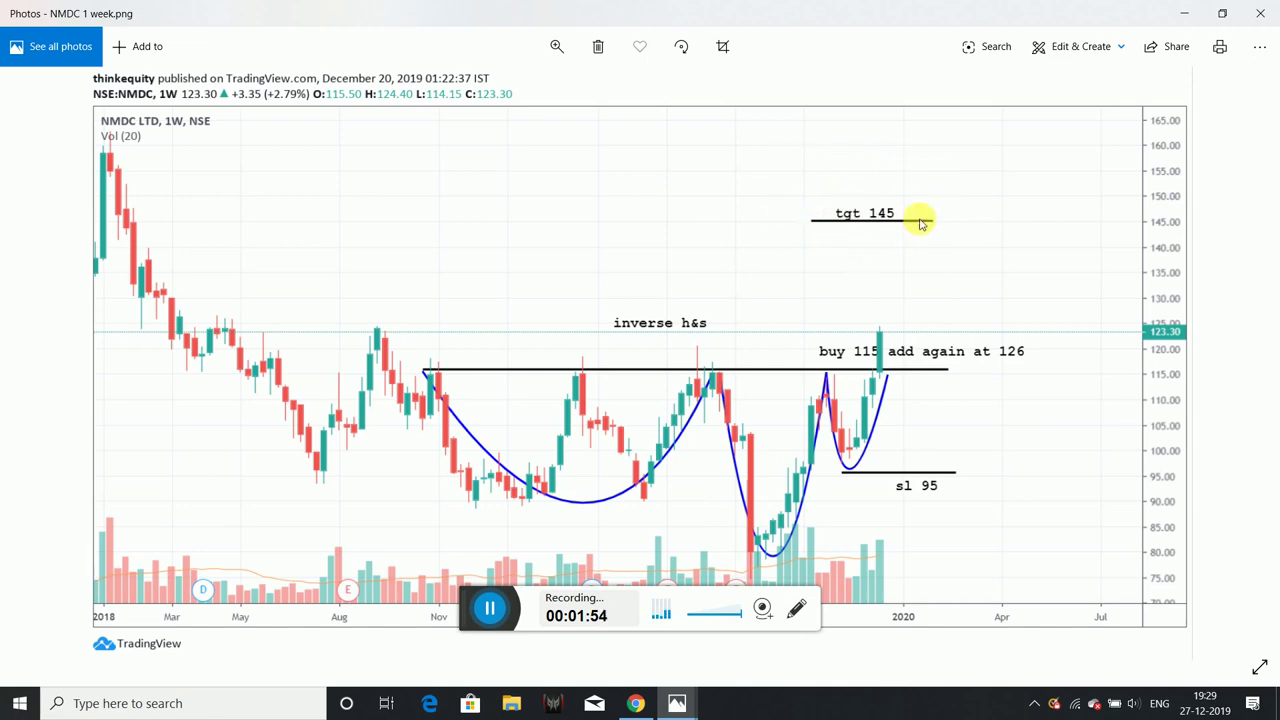
# Return to the live NMDC chart and level the blue trend line by moving its start point to the early-2019 peak at about 116.50
pyautogui.click(489, 607)
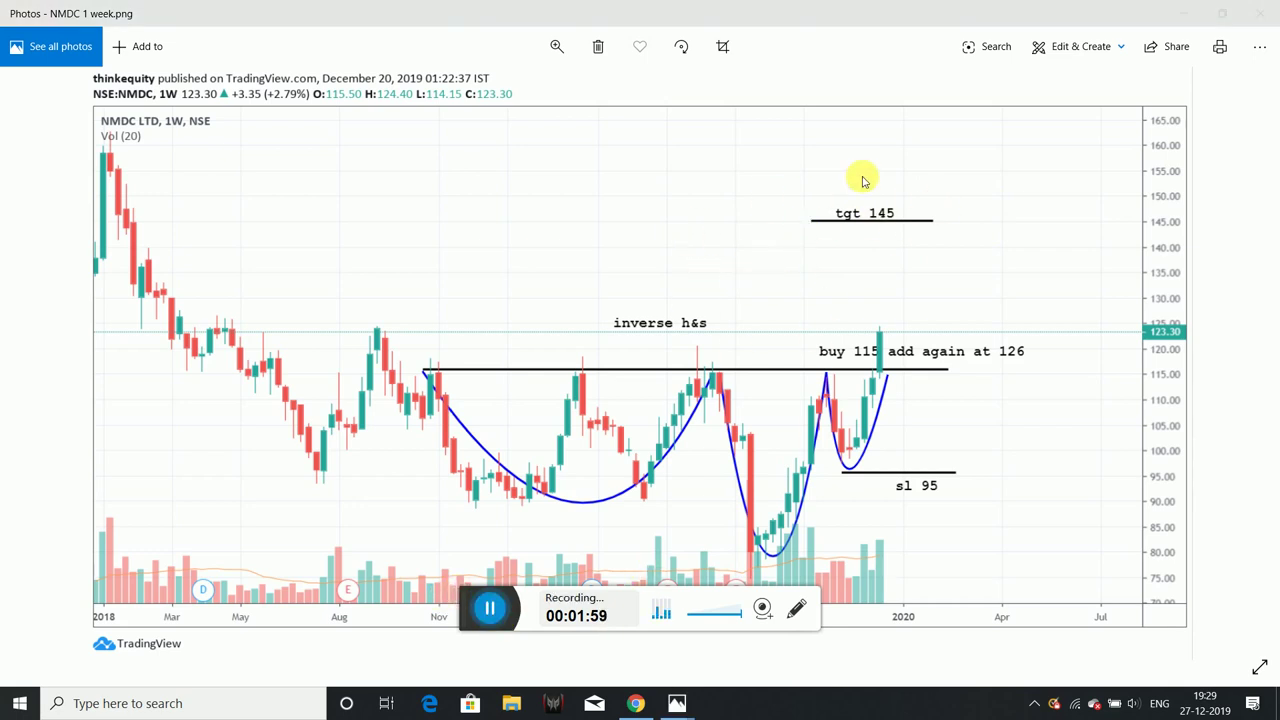
pyautogui.click(1191, 11)
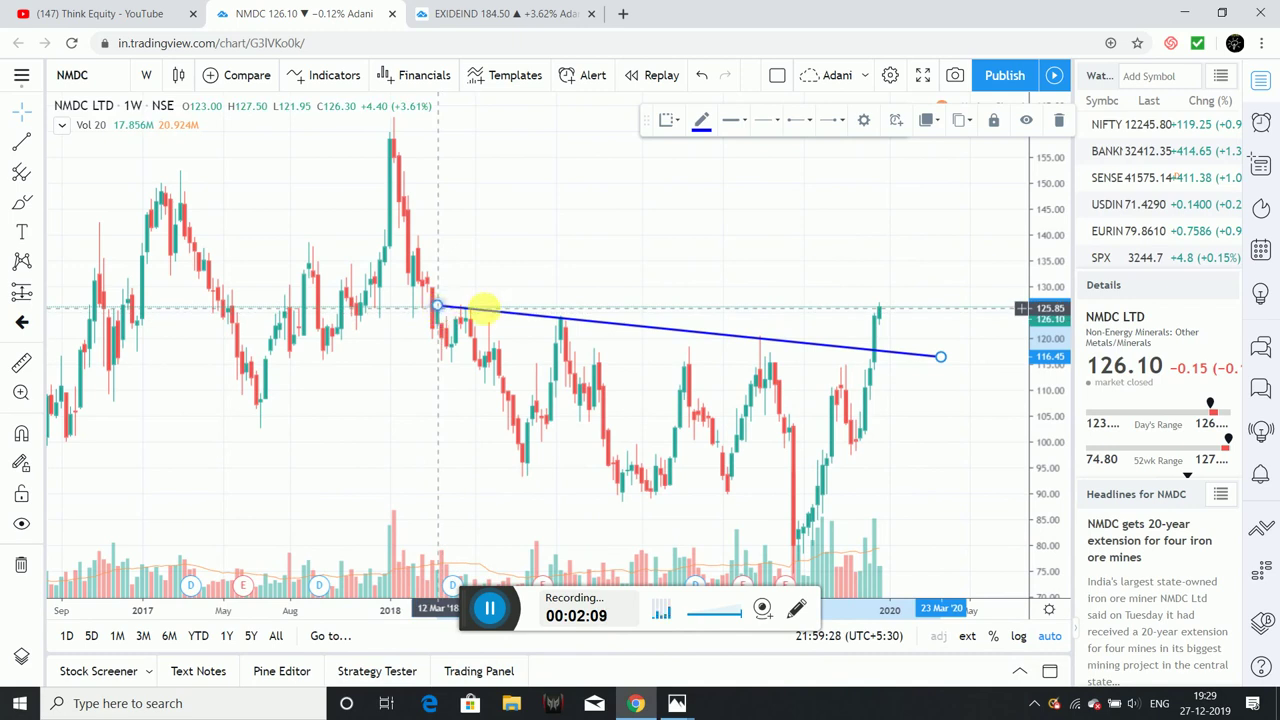
pyautogui.moveTo(437, 305); pyautogui.dragTo(675, 356)
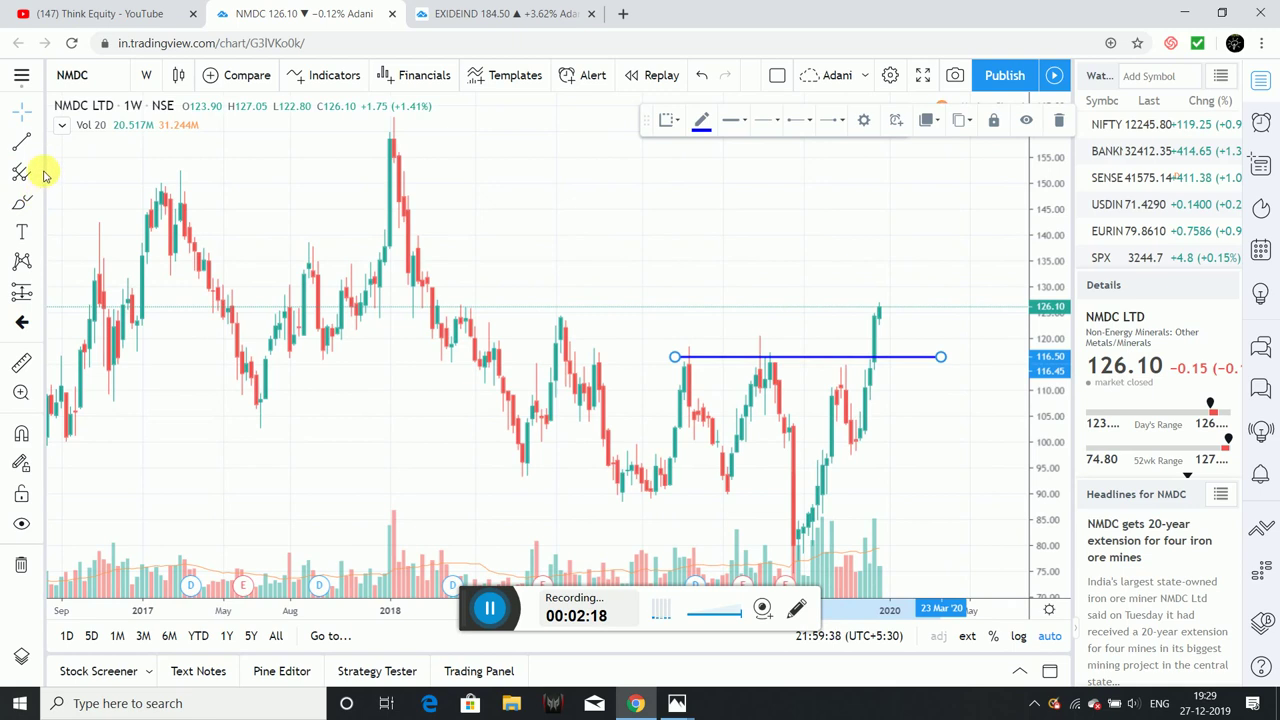
# Draw a U-shaped curve for the left shoulder under the neckline, from about 113.60 to 115.20 with its low at the mid-2019 dip
pyautogui.click(38, 206)
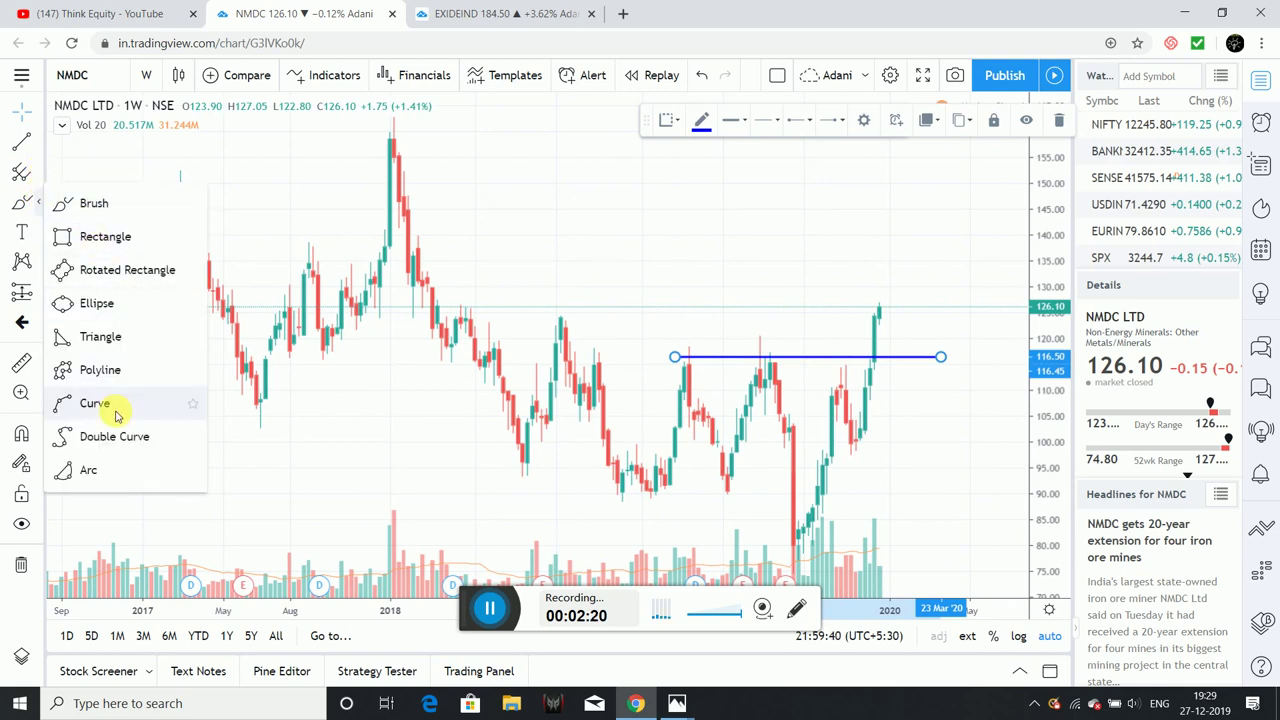
pyautogui.click(70, 403)
pyautogui.click(680, 372)
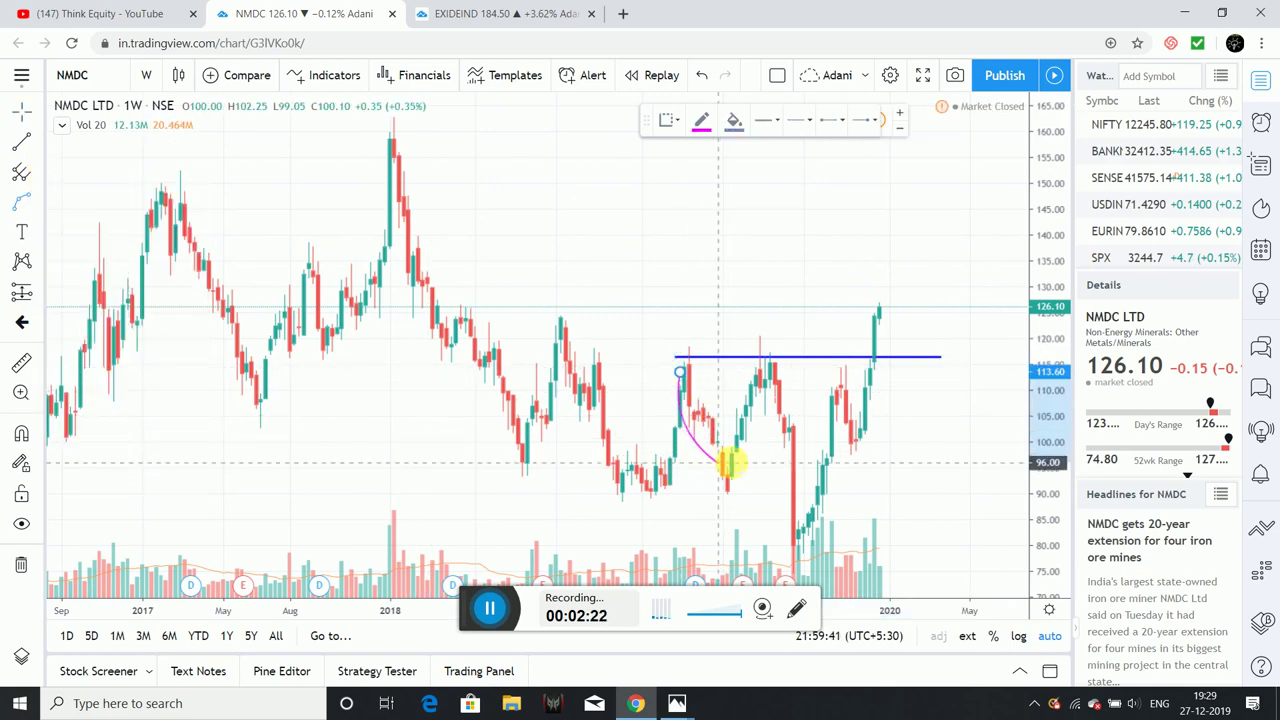
pyautogui.click(760, 362)
pyautogui.moveTo(724, 378); pyautogui.dragTo(722, 488)
# Draw a deeper U-shaped curve for the head, from about 114.55 to 116.00 with its bottom at about 80
pyautogui.click(20, 201)
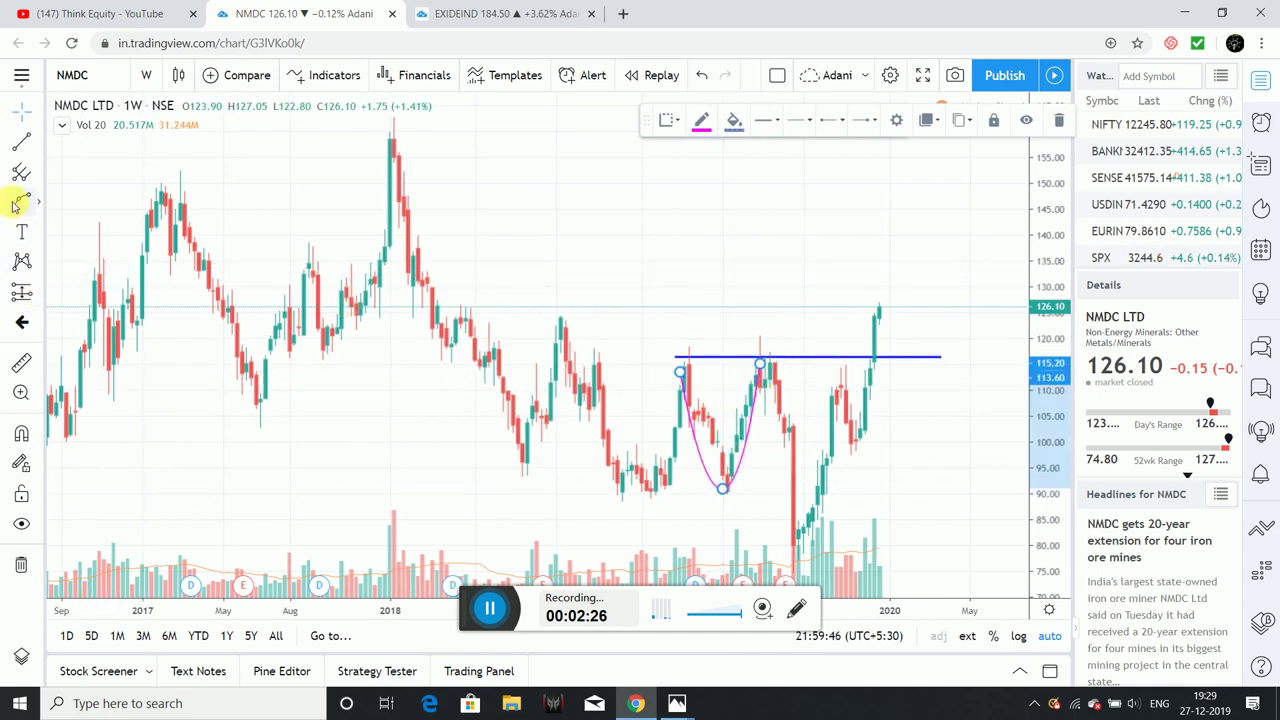
pyautogui.click(764, 365)
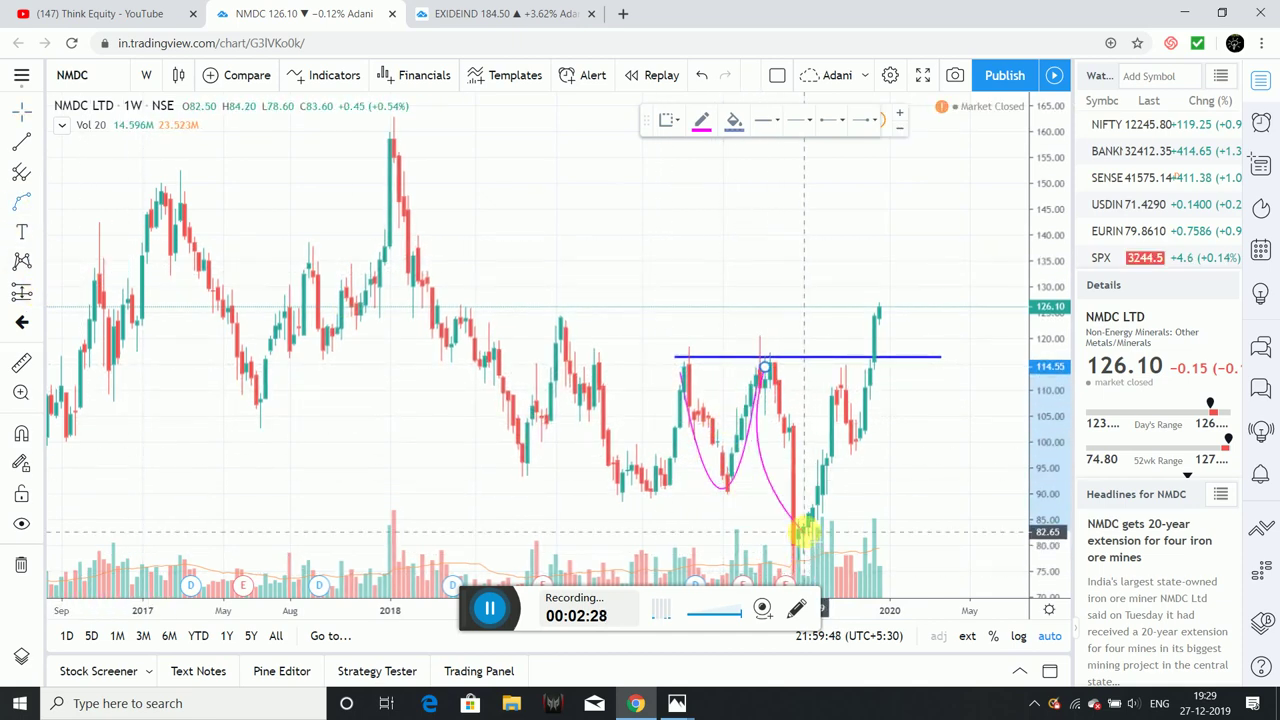
pyautogui.click(849, 359)
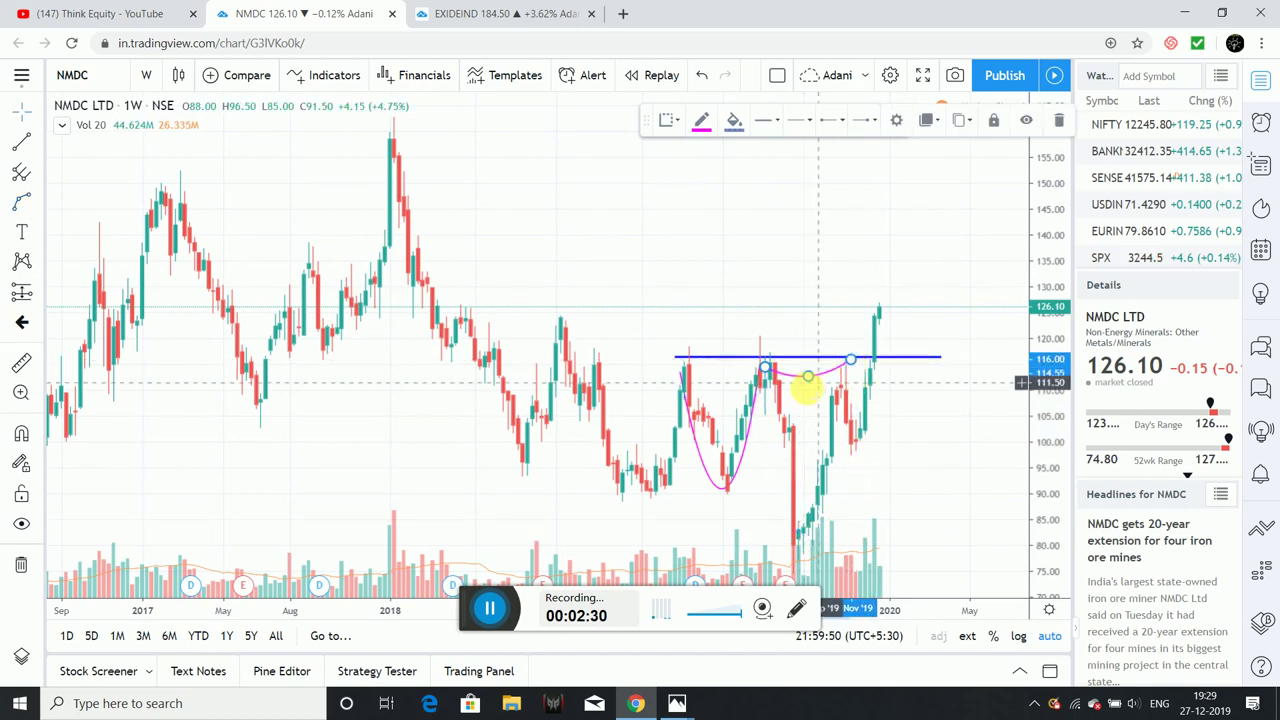
pyautogui.moveTo(812, 380); pyautogui.dragTo(797, 545)
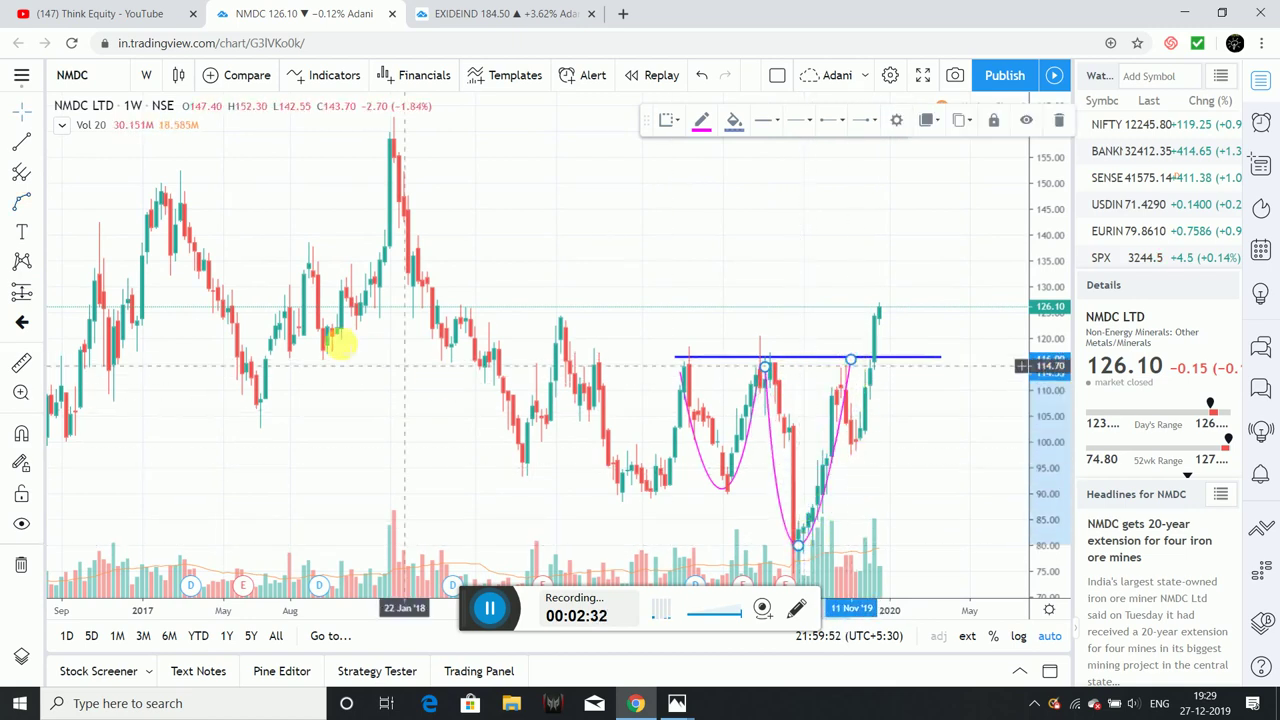
# Draw a small U-shaped curve for the right shoulder, from about 114.90 on 29 Oct '19 to 115.35 on 16 Dec '19
pyautogui.click(20, 201)
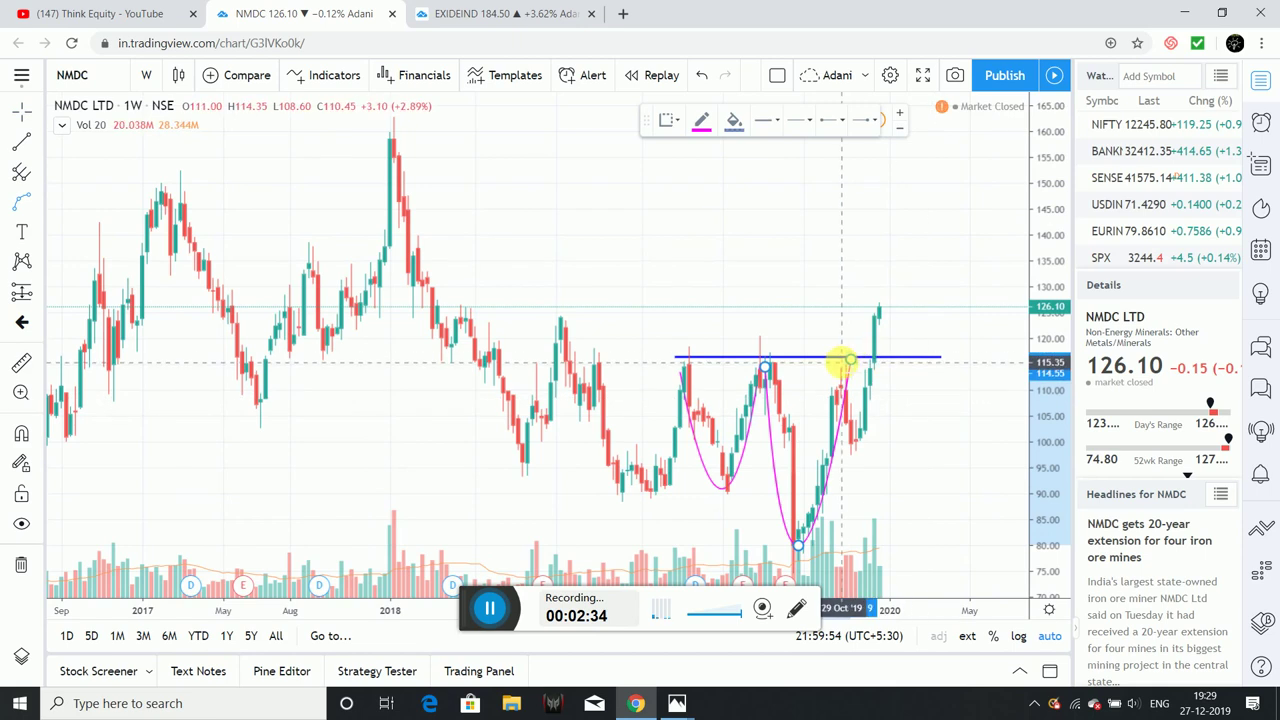
pyautogui.click(842, 365)
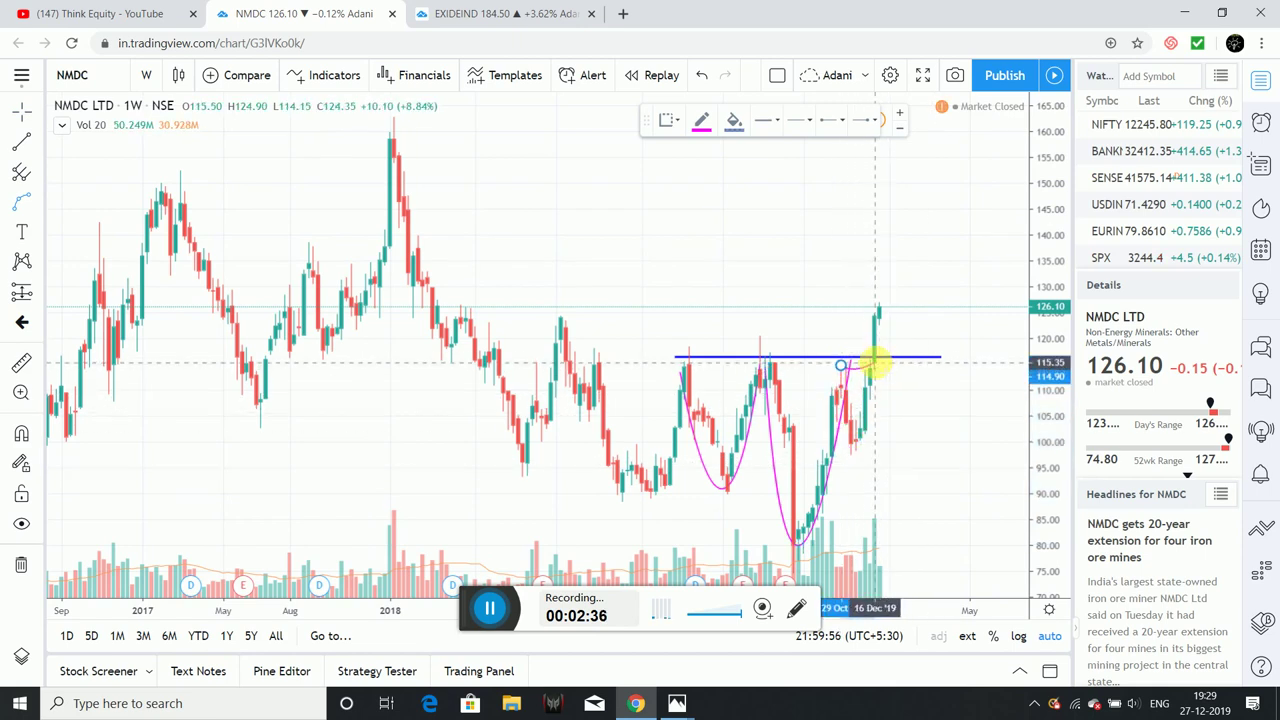
pyautogui.click(874, 364)
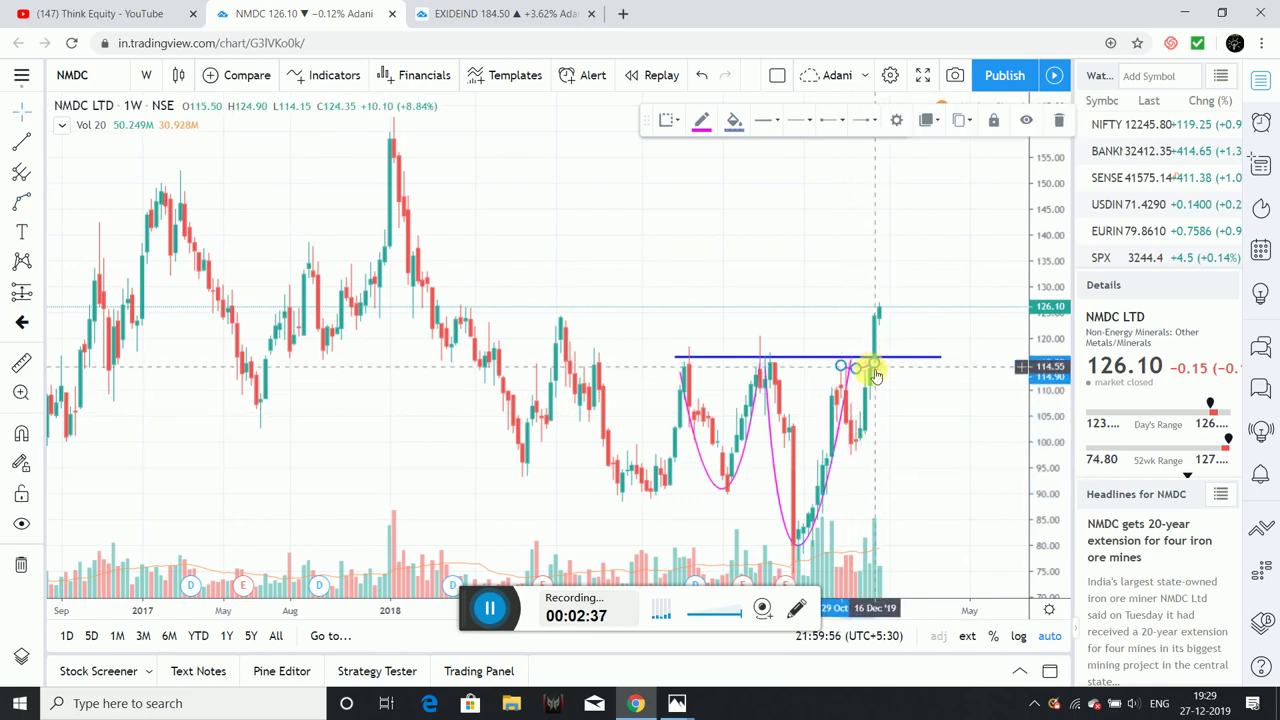
pyautogui.click(860, 463)
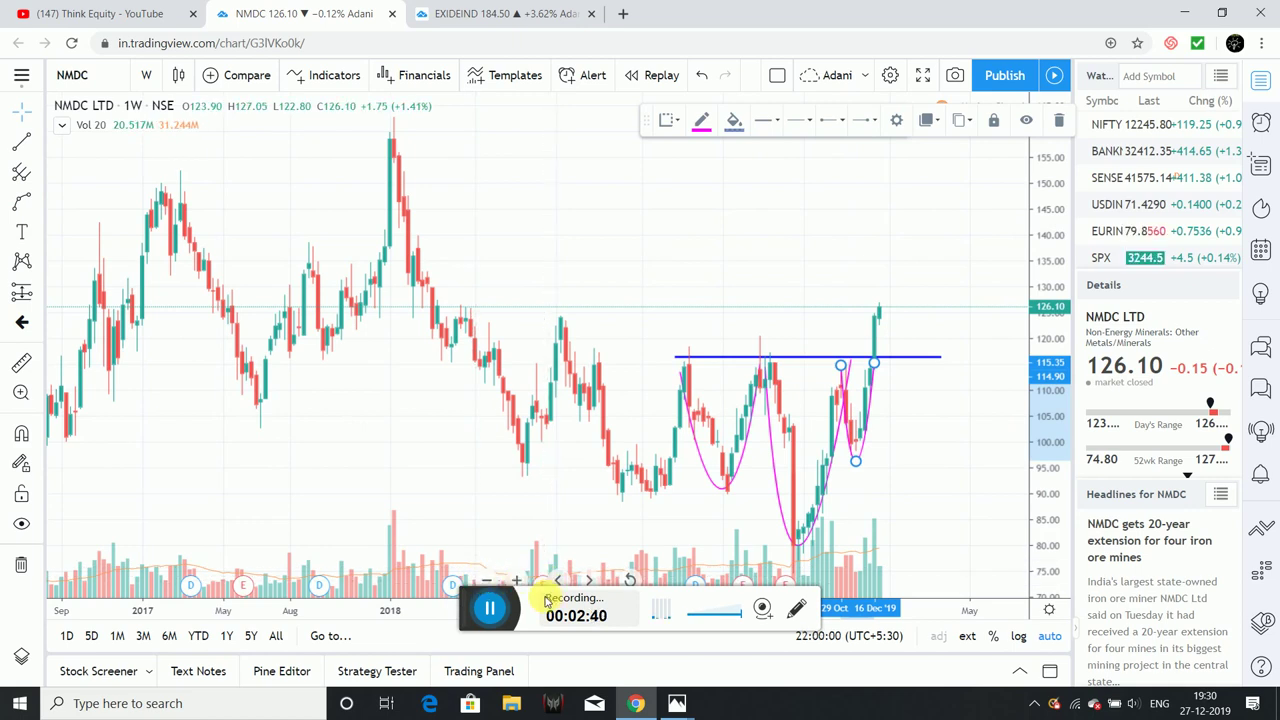
# Examine the drawn pattern up close and compare it with the buy, stop-loss and target levels in NMDC 1 week.png
pyautogui.click(518, 581)
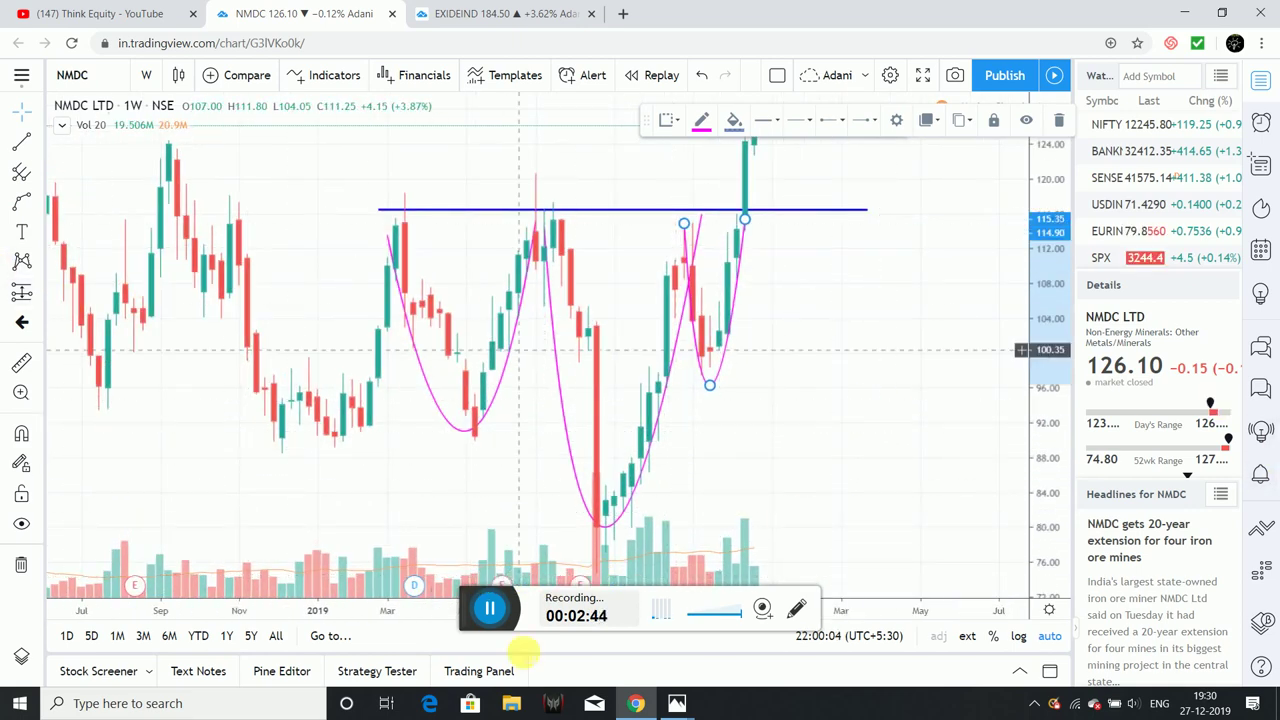
pyautogui.click(677, 703)
pyautogui.click(571, 634)
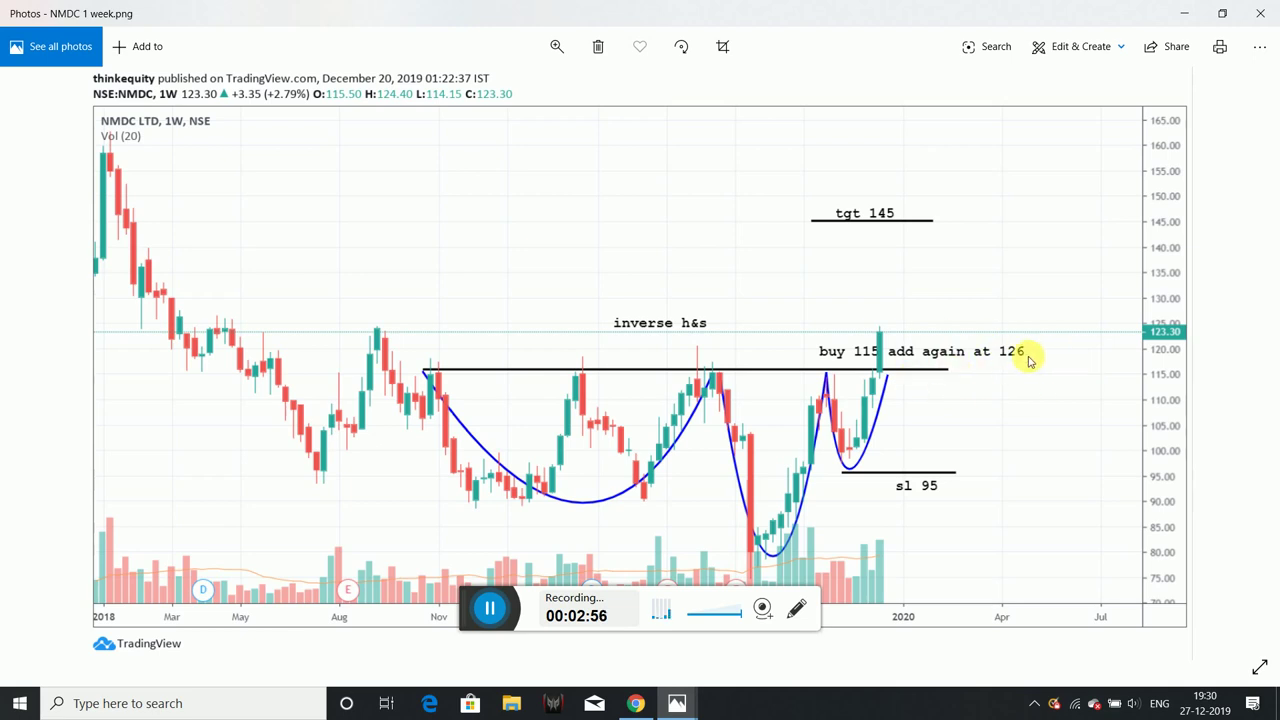
# On the live NMDC chart, draw a near-horizontal trend line at about 126 from 12 Mar '18 to 17 Feb '20
pyautogui.click(635, 703)
pyautogui.moveTo(829, 391); pyautogui.dragTo(890, 497)
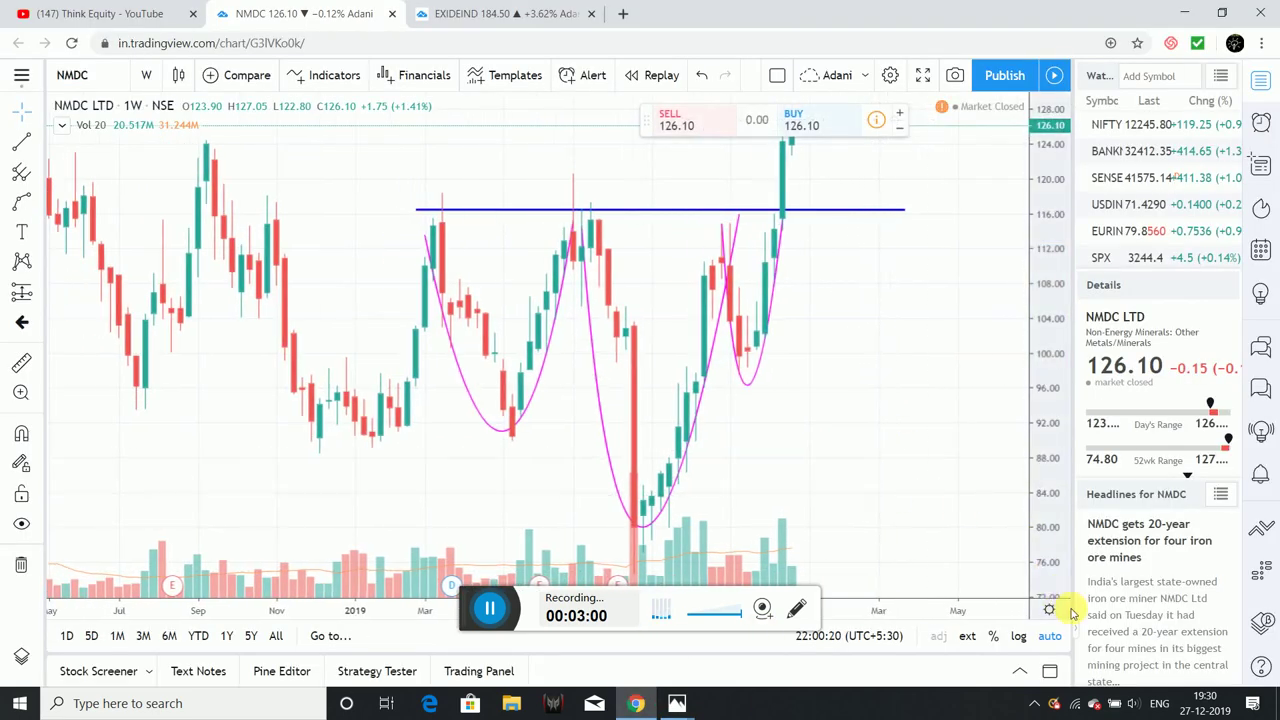
pyautogui.moveTo(908, 360); pyautogui.dragTo(973, 517)
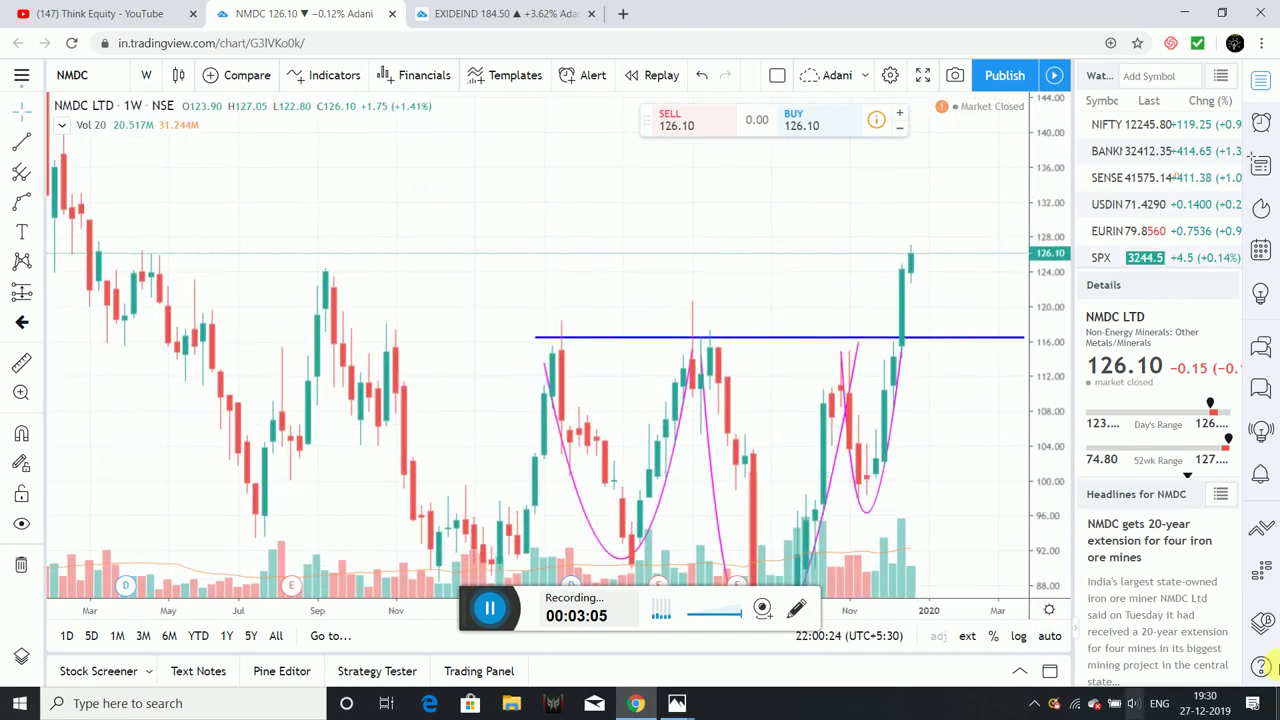
pyautogui.click(5, 147)
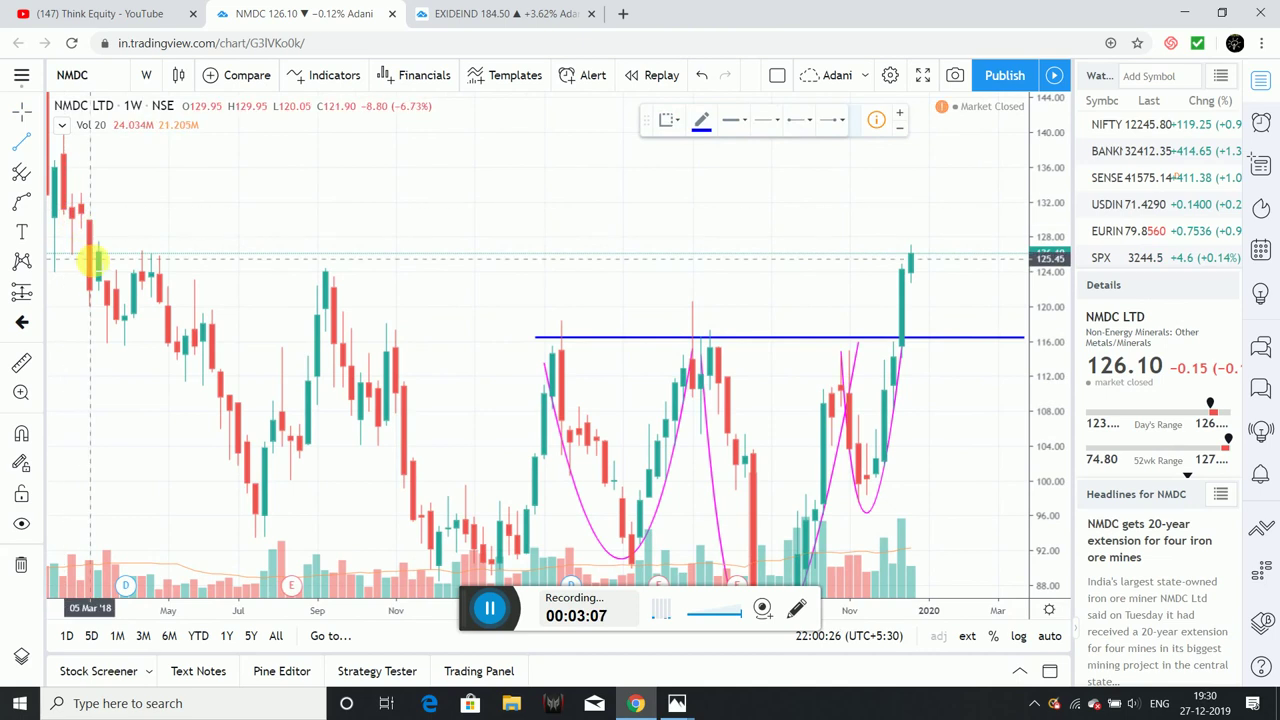
pyautogui.click(97, 253)
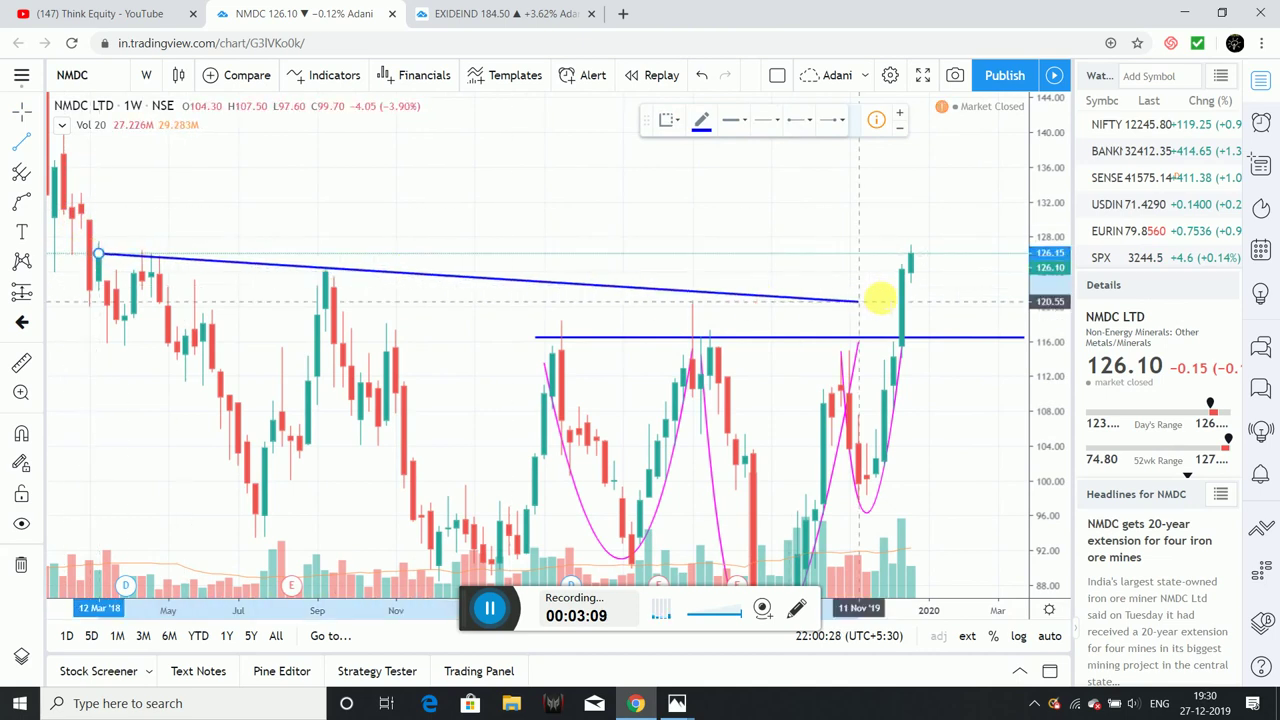
pyautogui.click(978, 255)
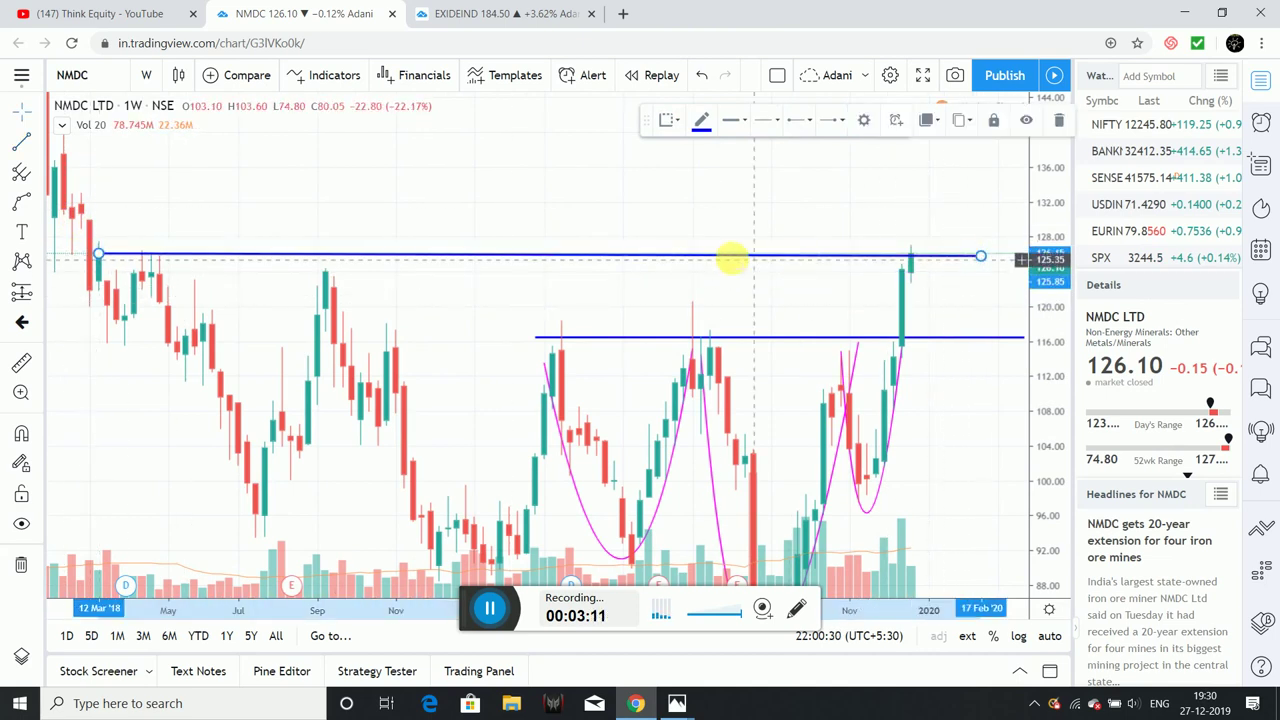
# Lower the long resistance line on the NMDC chart to about 124.5 and the pattern's neckline to 115.80
pyautogui.moveTo(726, 257); pyautogui.dragTo(735, 276)
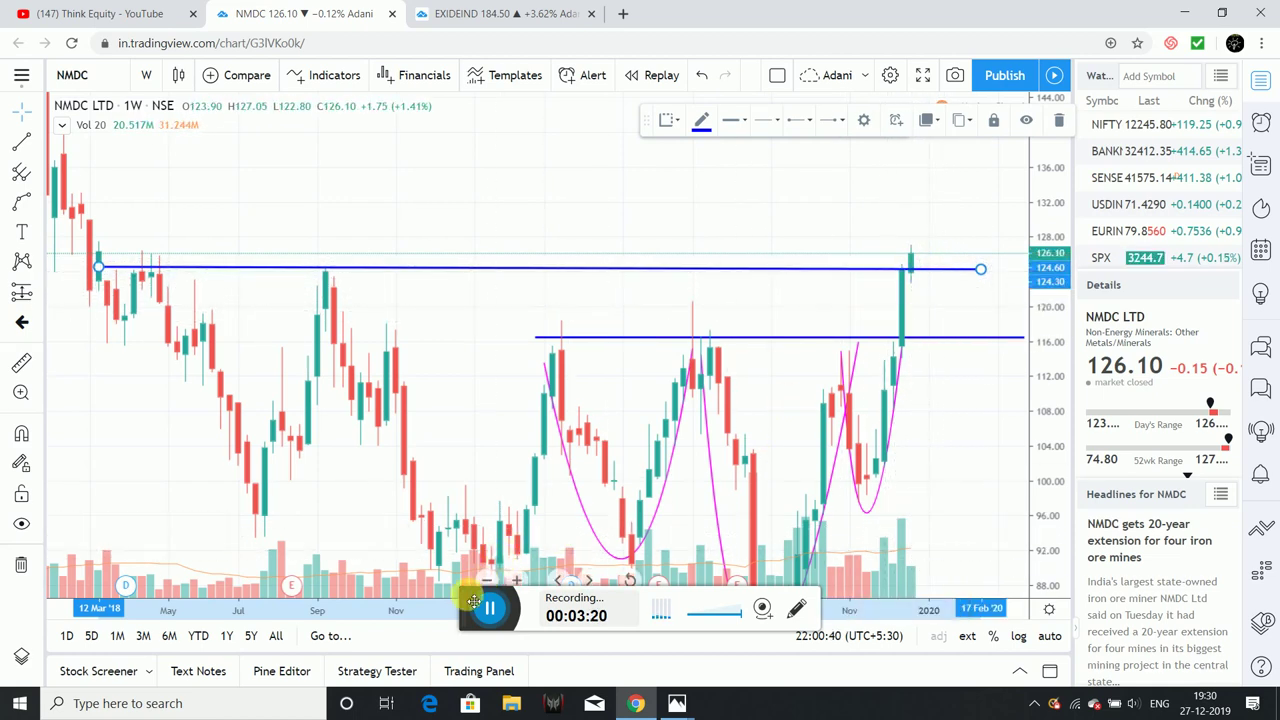
pyautogui.moveTo(470, 607); pyautogui.dragTo(464, 637)
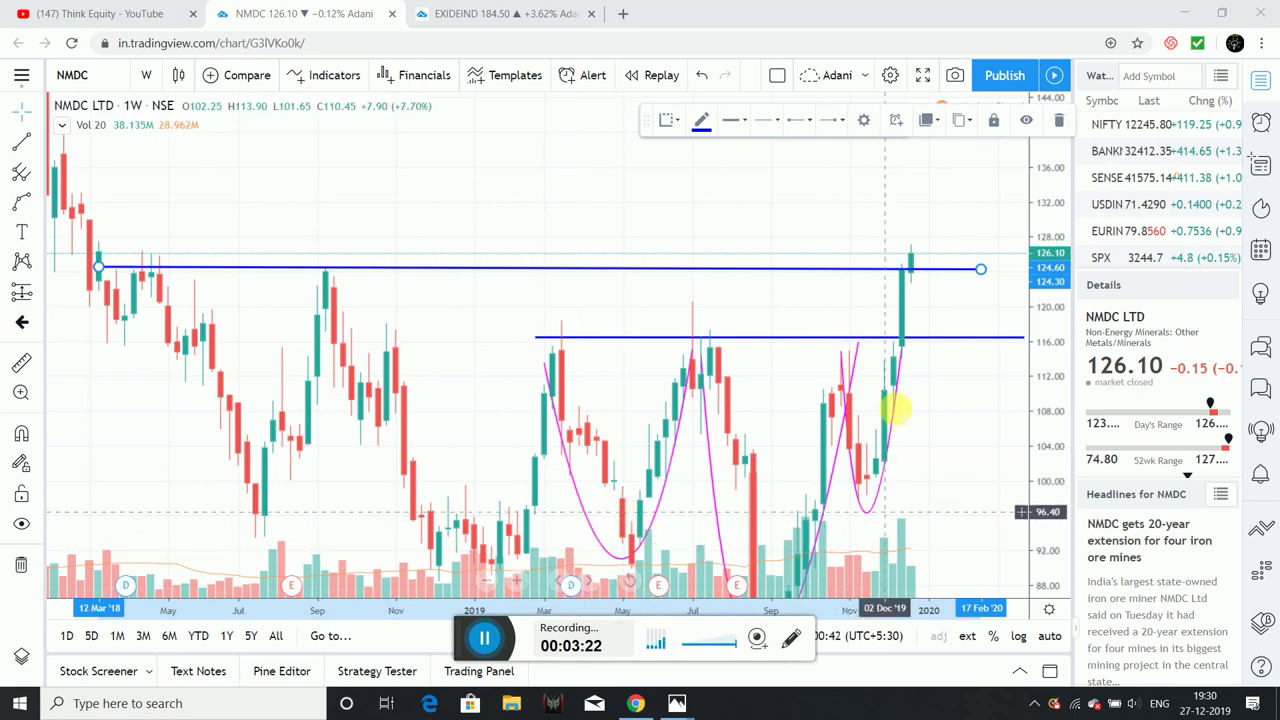
pyautogui.moveTo(705, 338); pyautogui.dragTo(678, 369)
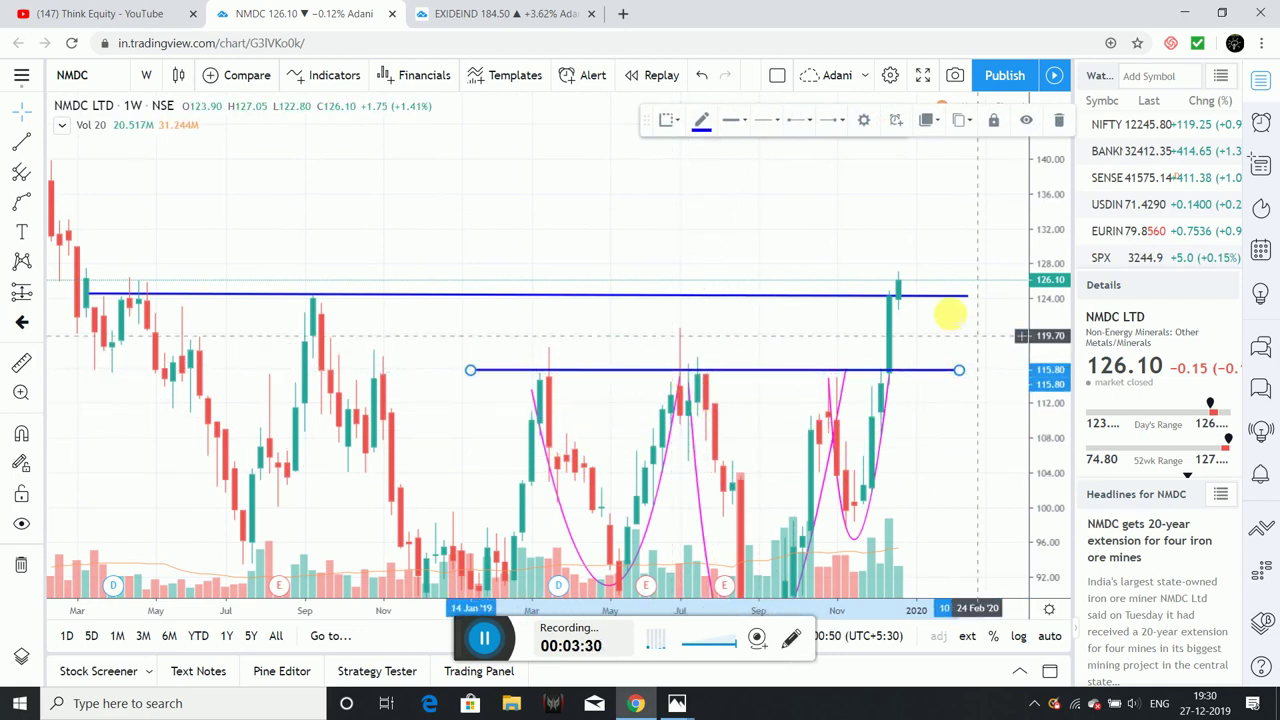
# Examine the NMDC breakout above both resistance lines and compare it with the early 2018 high
pyautogui.moveTo(657, 243)
pyautogui.mouseDown()
pyautogui.moveTo(757, 355)
pyautogui.moveTo(694, 151)
pyautogui.mouseUp()
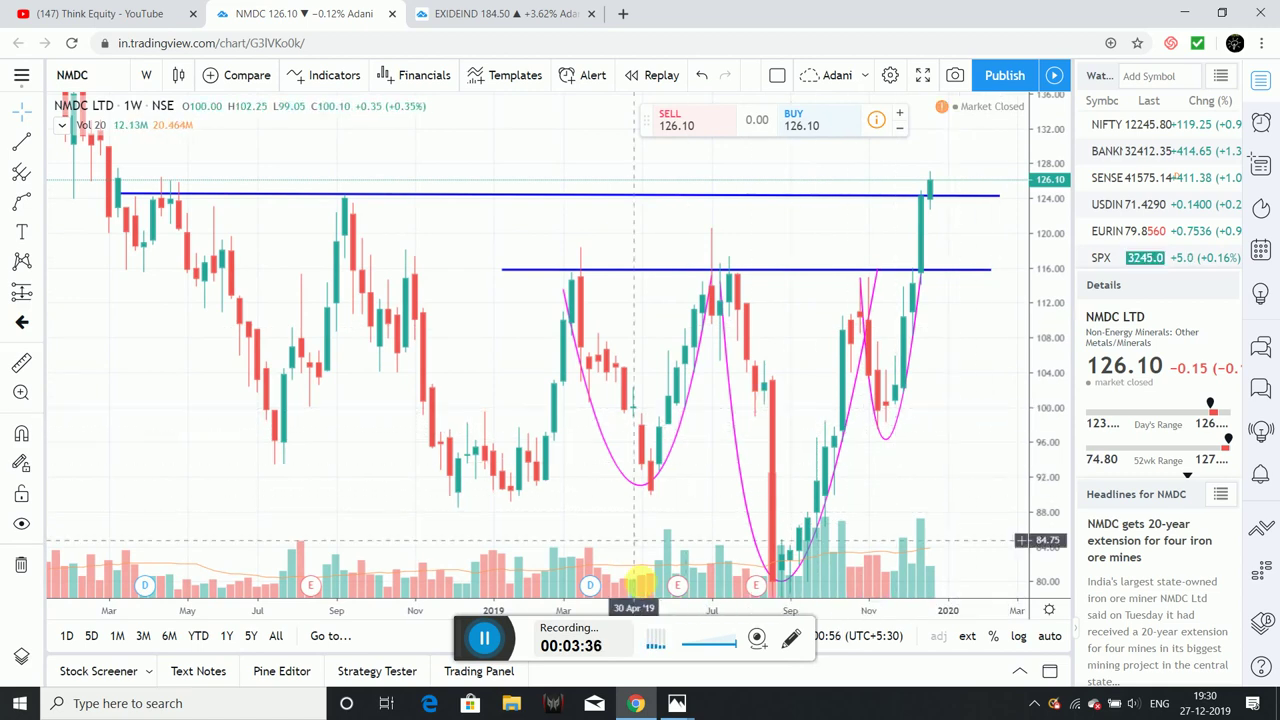
pyautogui.click(1049, 638)
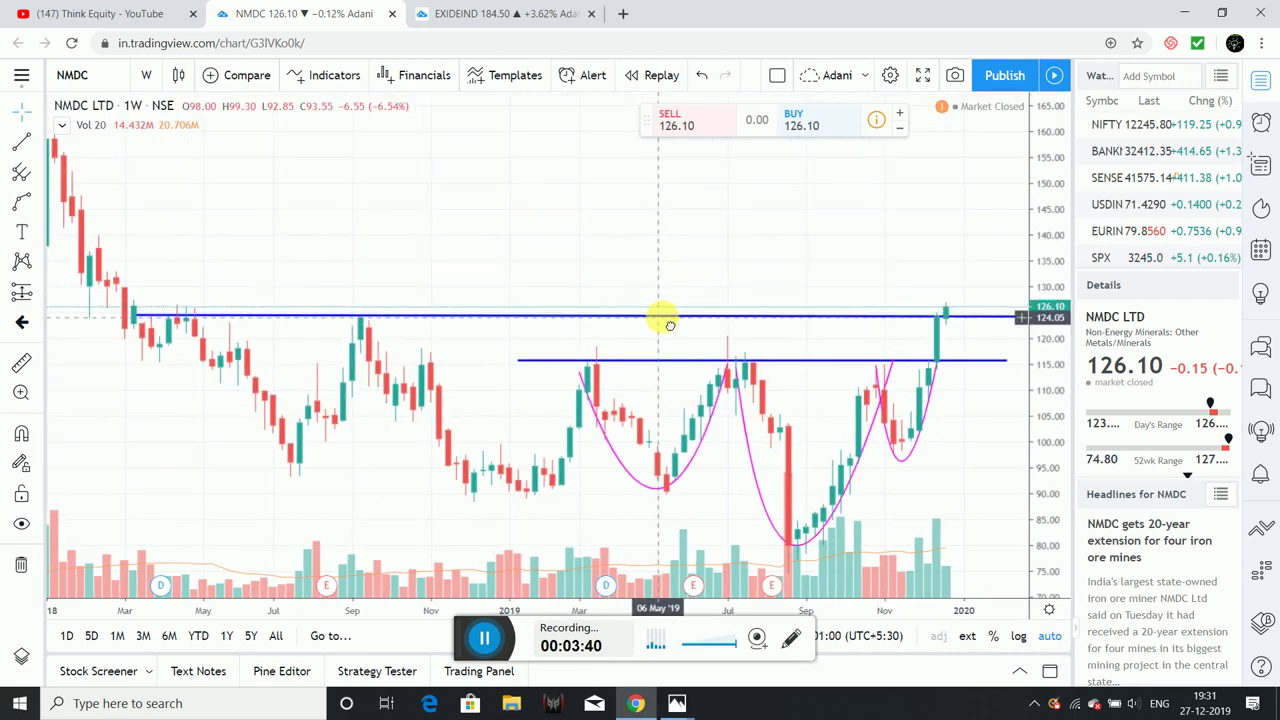
pyautogui.moveTo(534, 211); pyautogui.dragTo(440, 175)
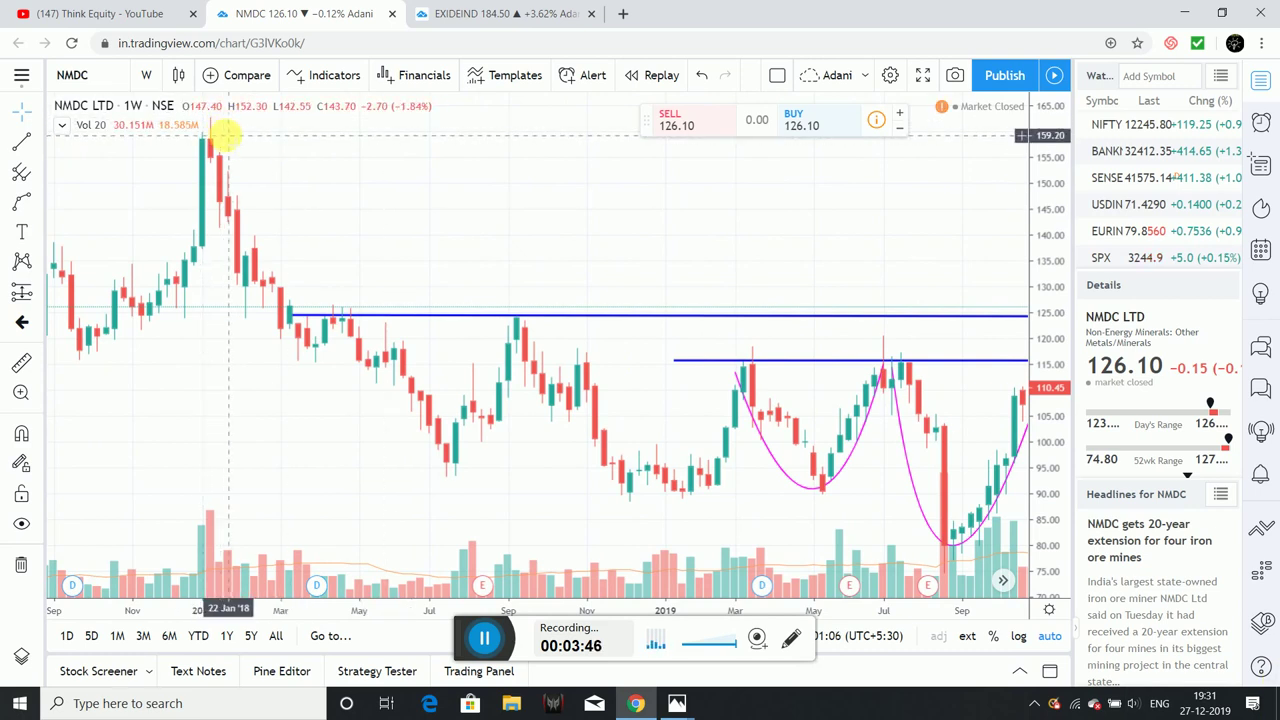
pyautogui.moveTo(646, 257); pyautogui.dragTo(480, 257)
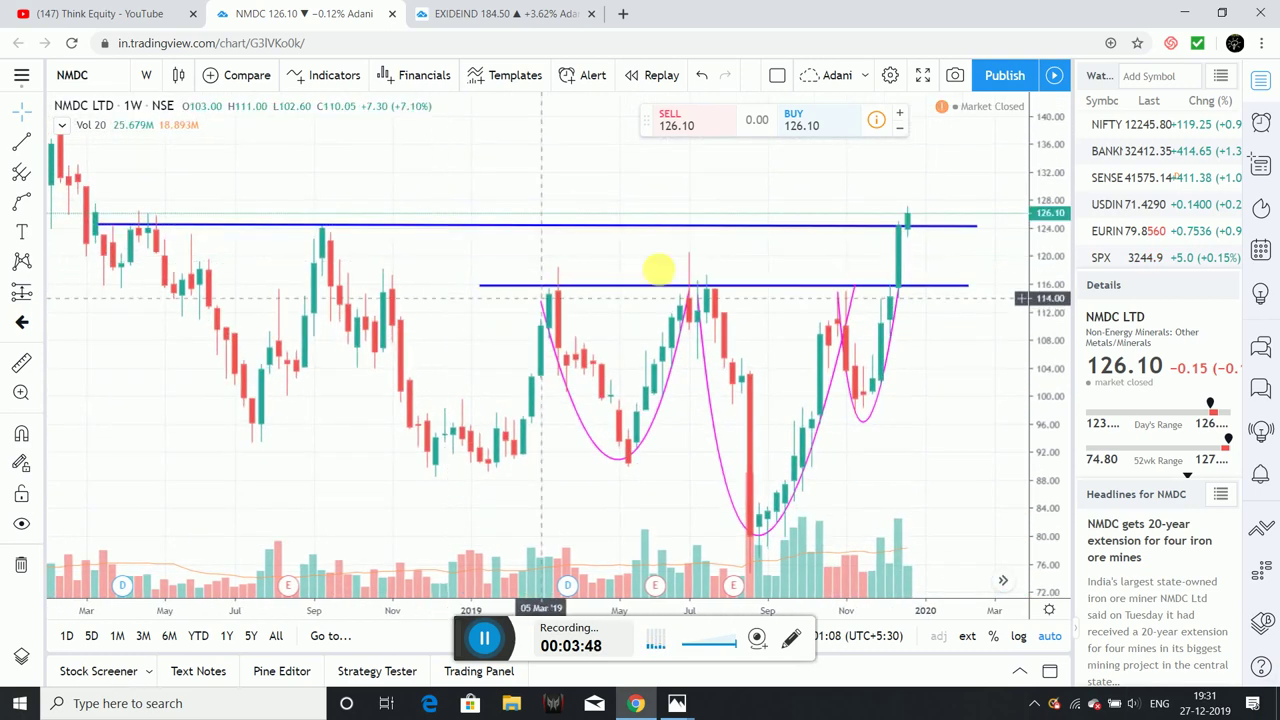
pyautogui.moveTo(486, 180); pyautogui.dragTo(557, 257)
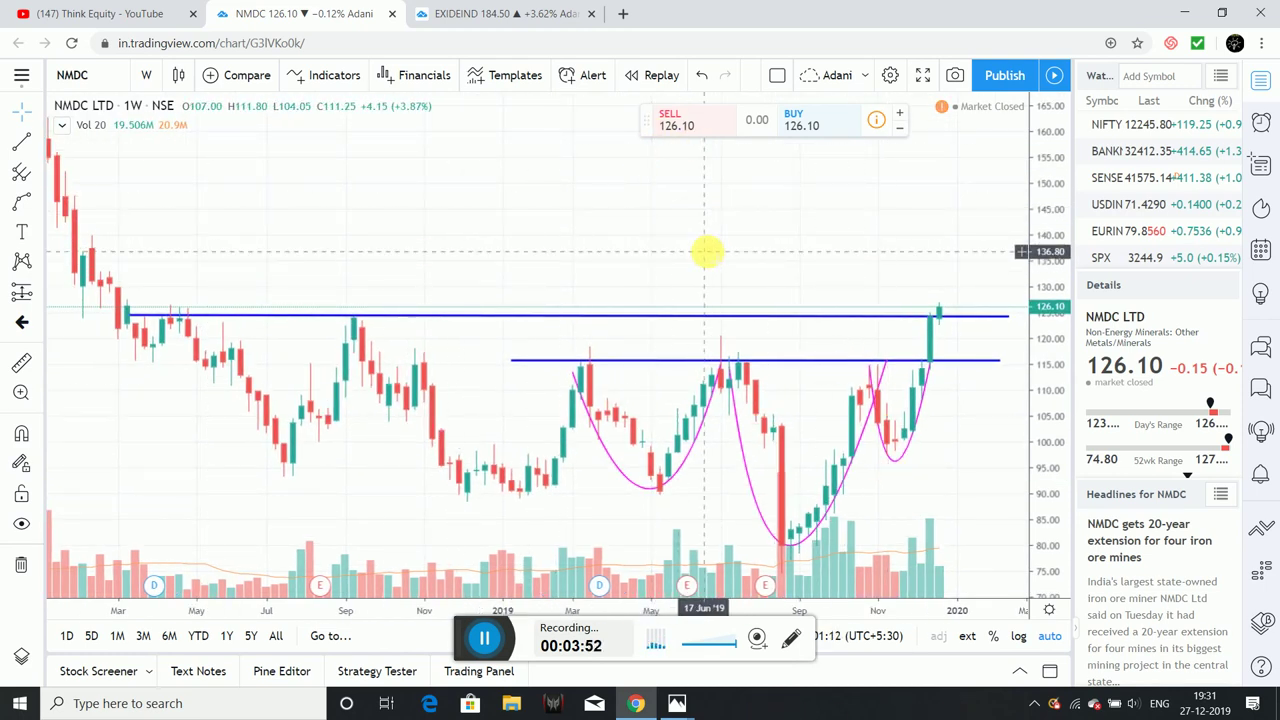
pyautogui.moveTo(706, 252); pyautogui.dragTo(704, 289)
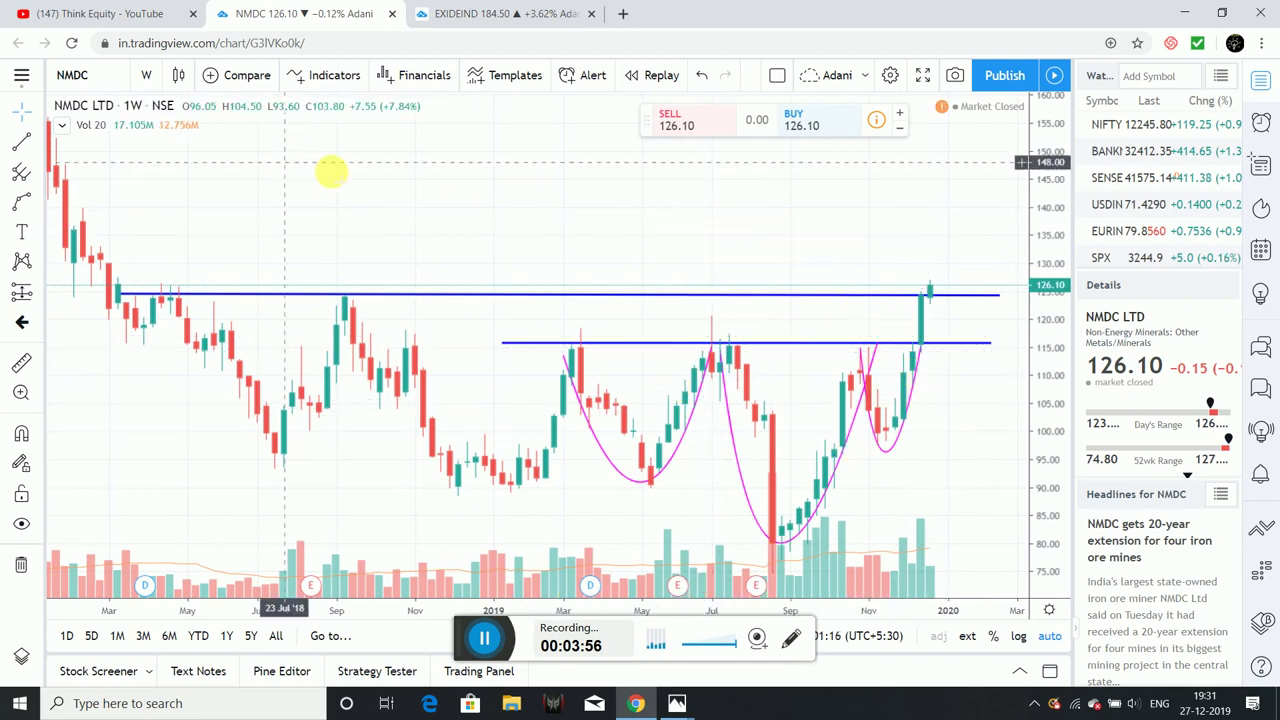
# Add the built-in Ichimoku Cloud indicator to the NMDC weekly chart
pyautogui.click(335, 75)
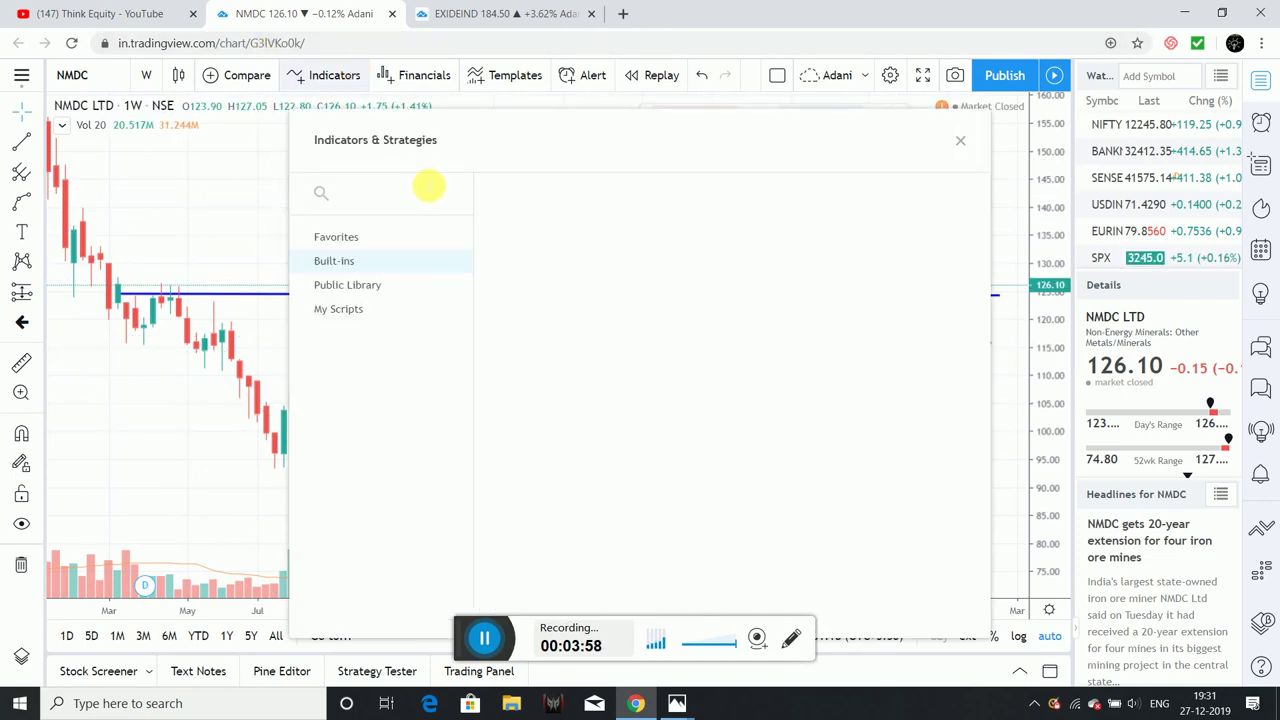
pyautogui.write('ichi')
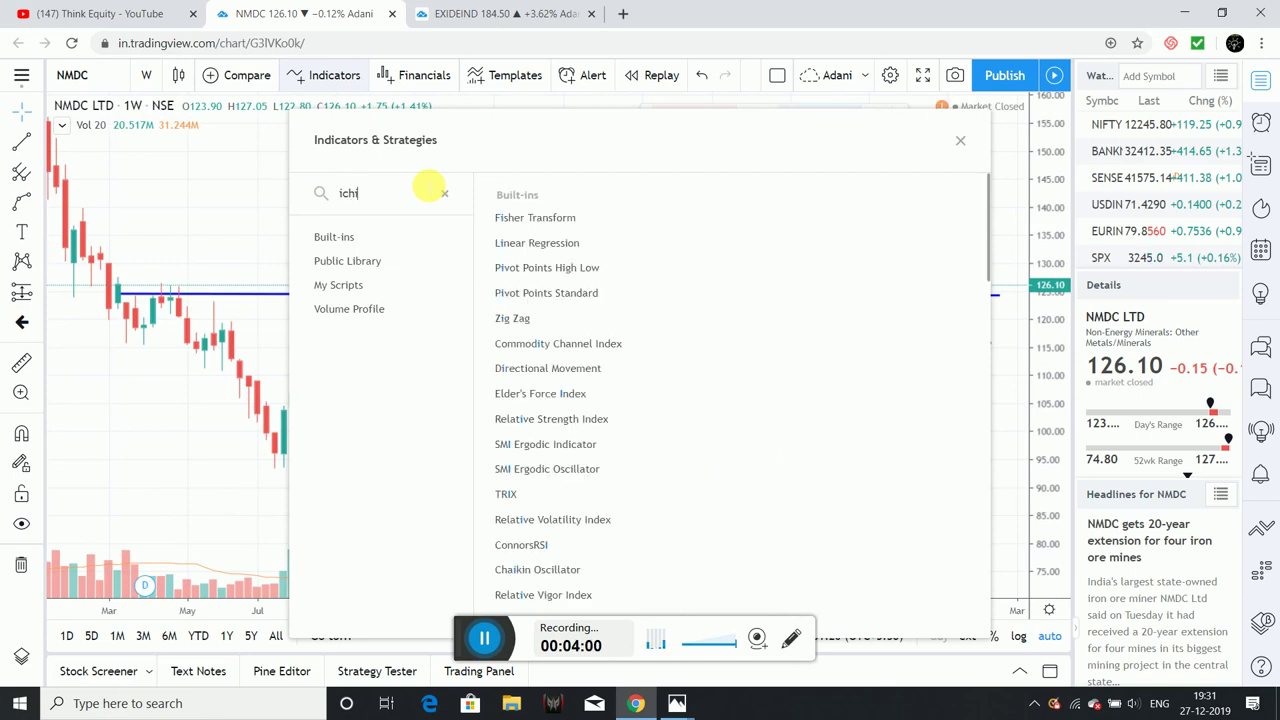
pyautogui.click(500, 217)
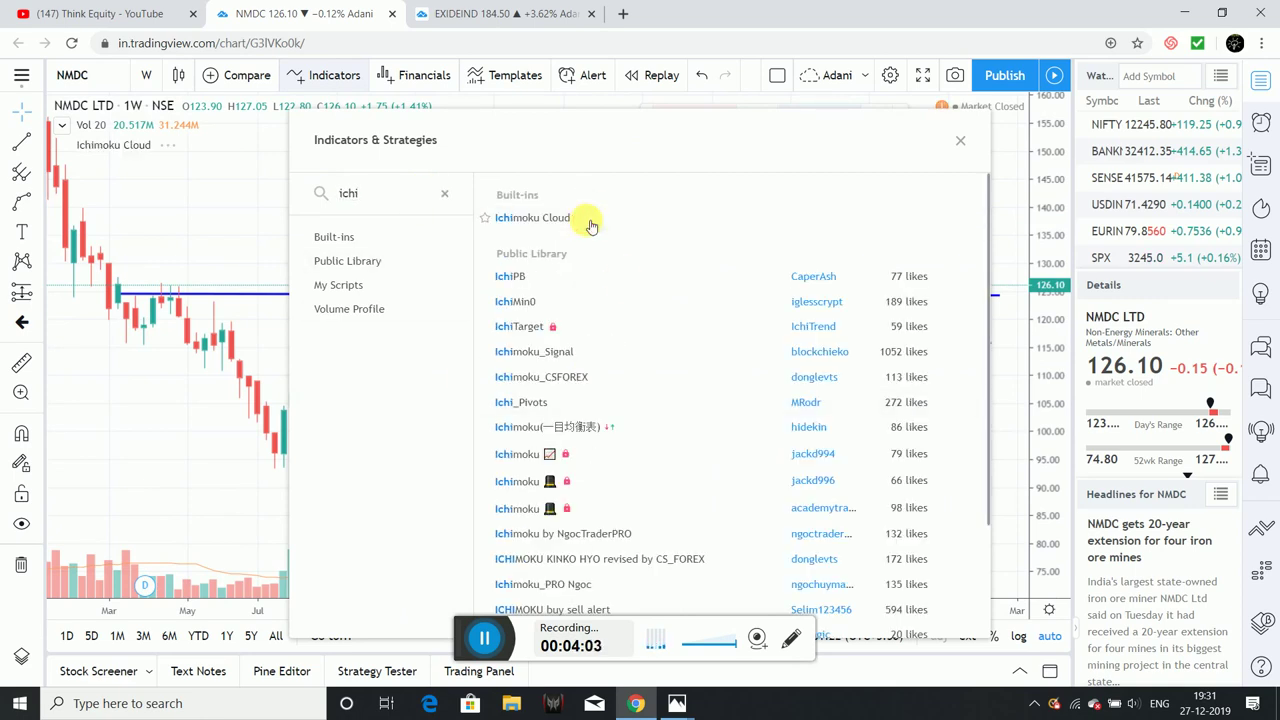
pyautogui.click(961, 143)
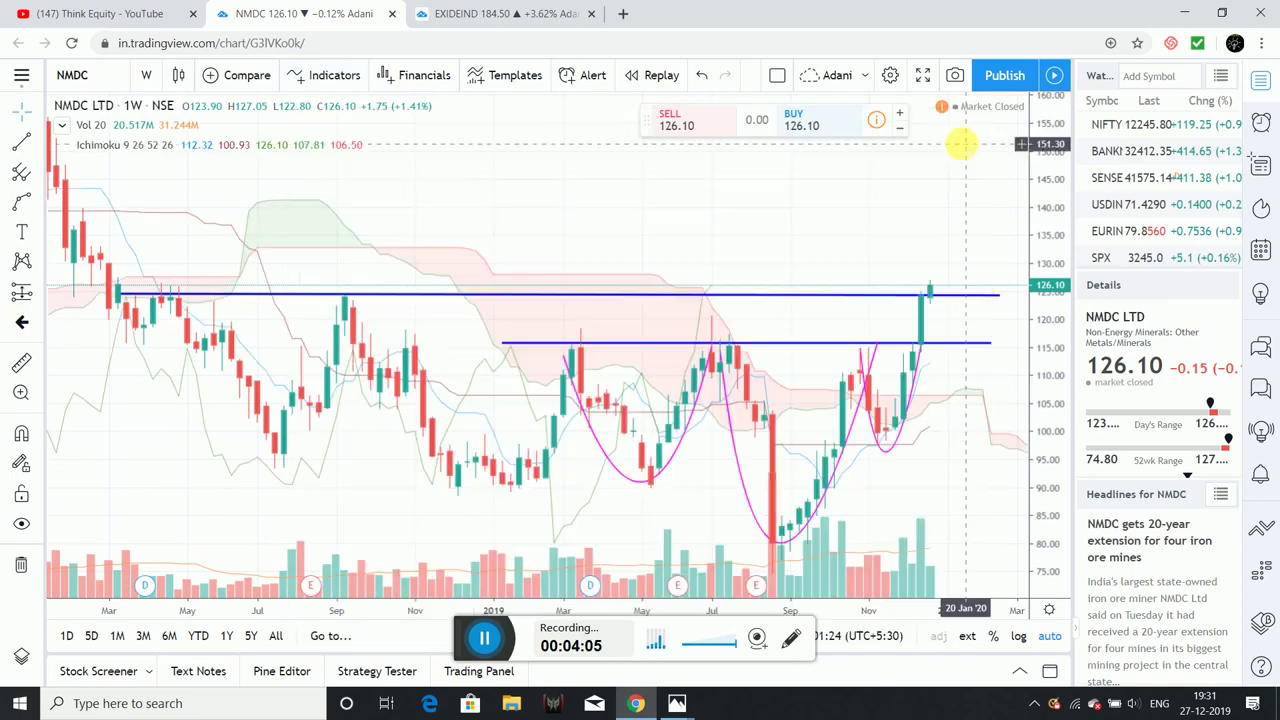
# Check the NMDC price against the cloud, and remove the Ichimoku indicator from the chart
pyautogui.moveTo(885, 212); pyautogui.dragTo(866, 391)
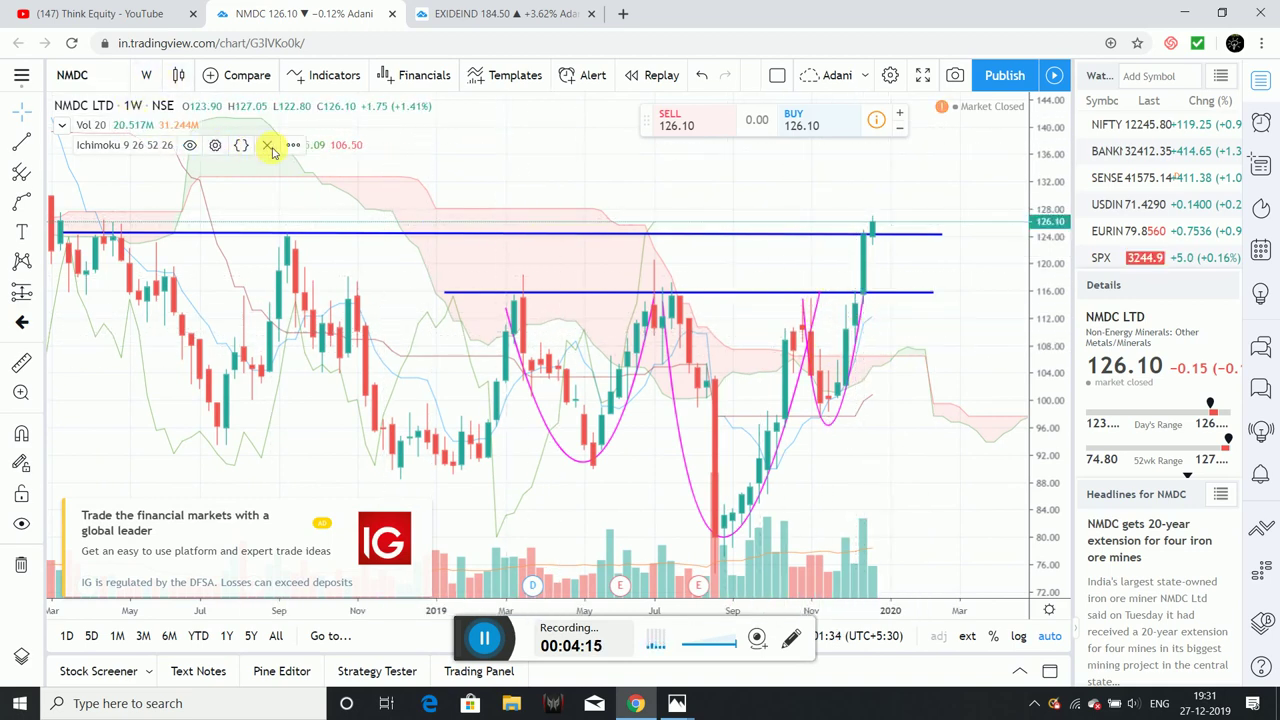
pyautogui.click(267, 147)
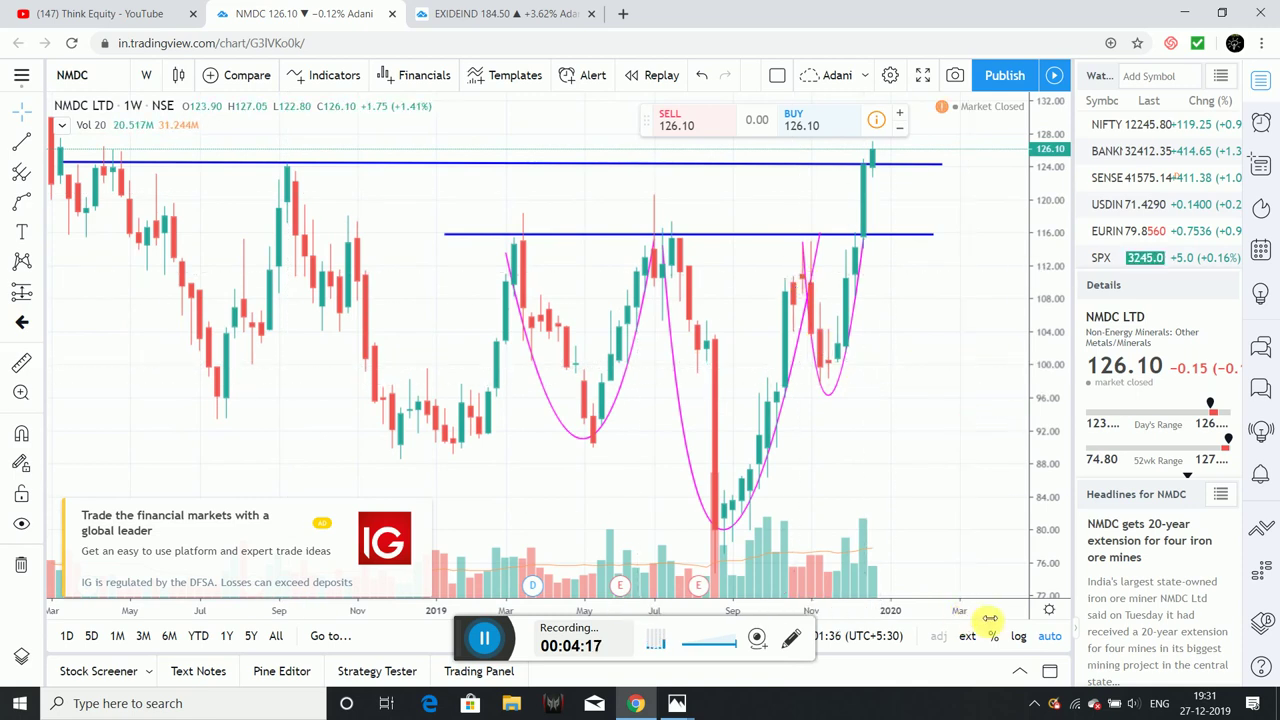
pyautogui.click(1045, 636)
pyautogui.moveTo(977, 363); pyautogui.dragTo(966, 443)
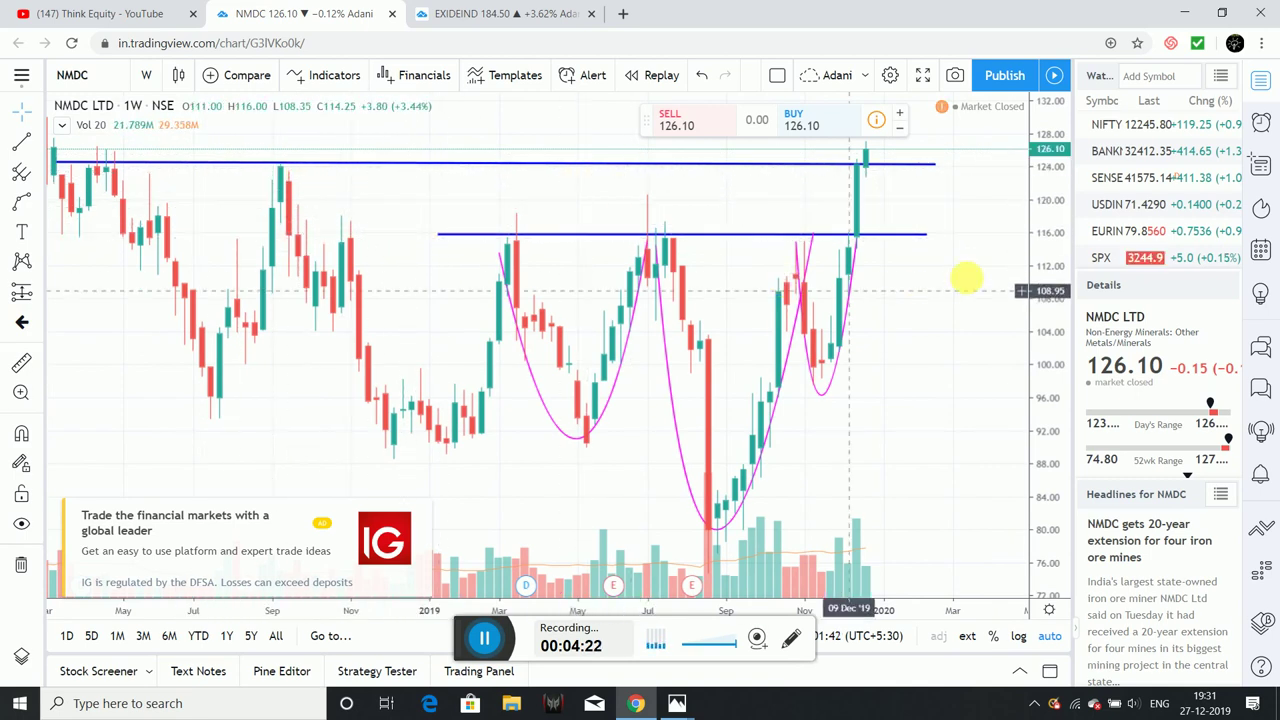
pyautogui.click(487, 580)
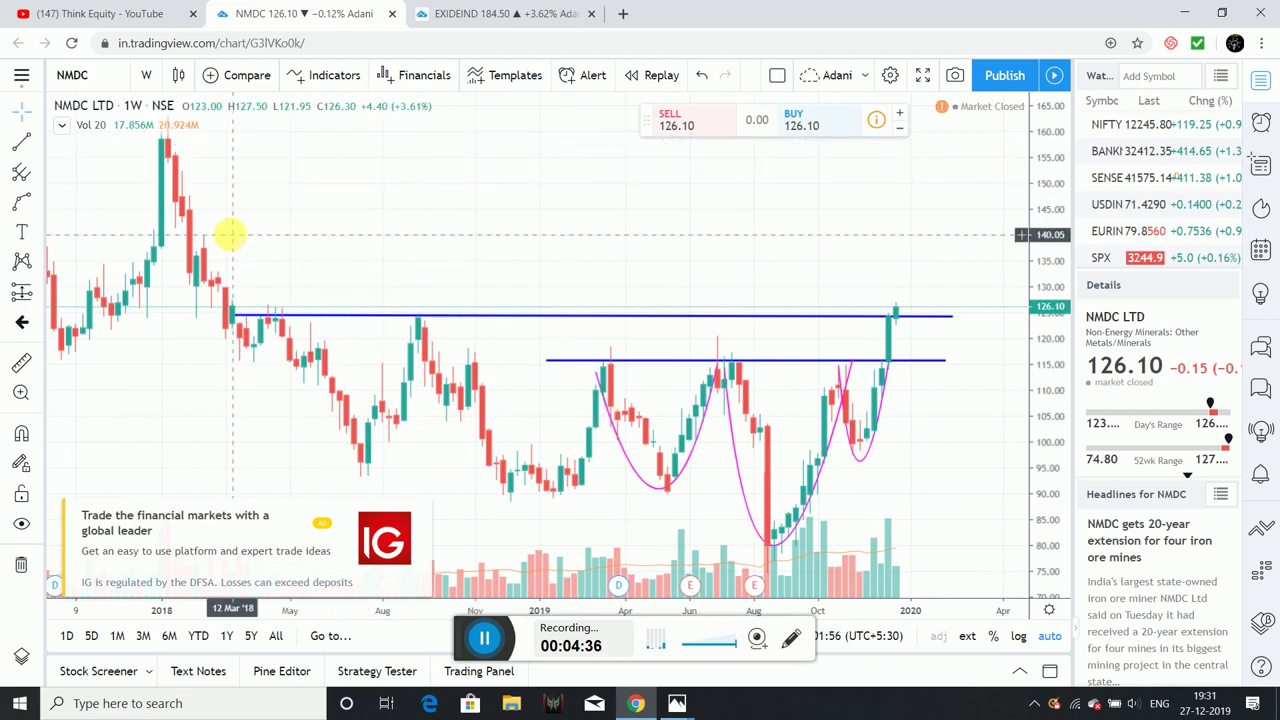
# On the Exide Industries weekly chart, draw a horizontal support line at about 168 from 11 Jul '16 to 24 Feb '20
pyautogui.click(520, 17)
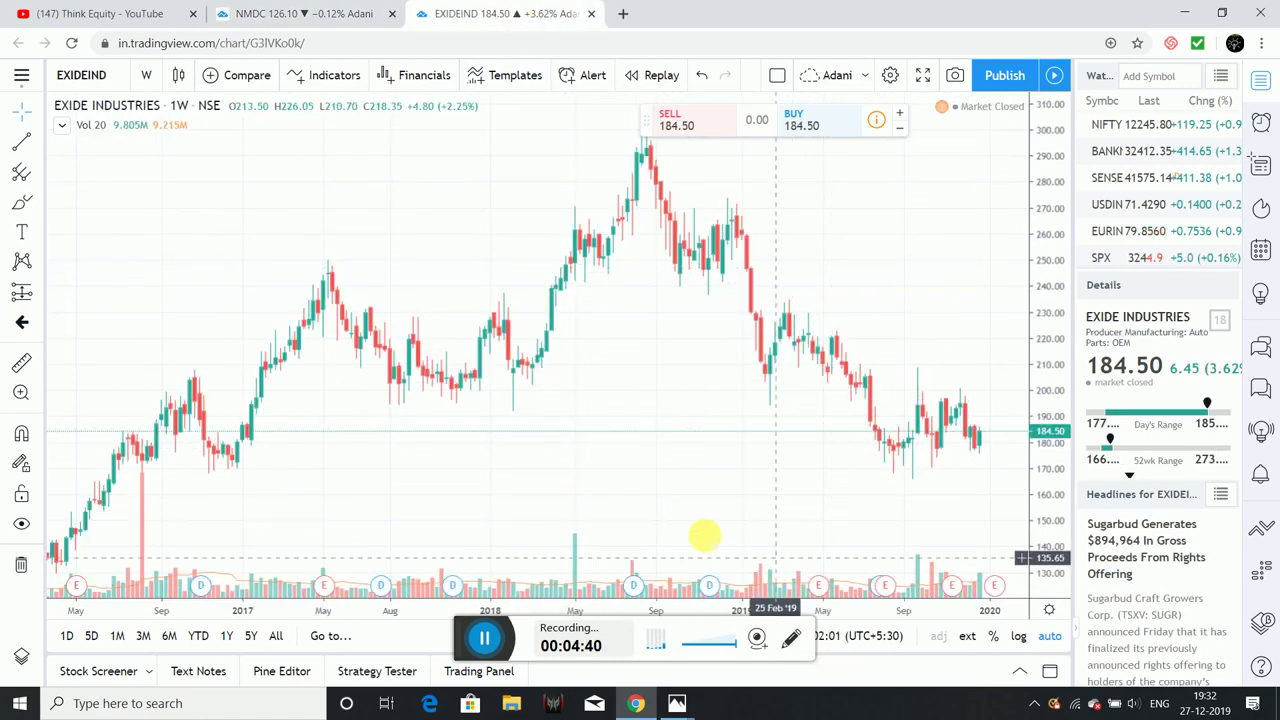
pyautogui.moveTo(717, 500); pyautogui.dragTo(688, 499)
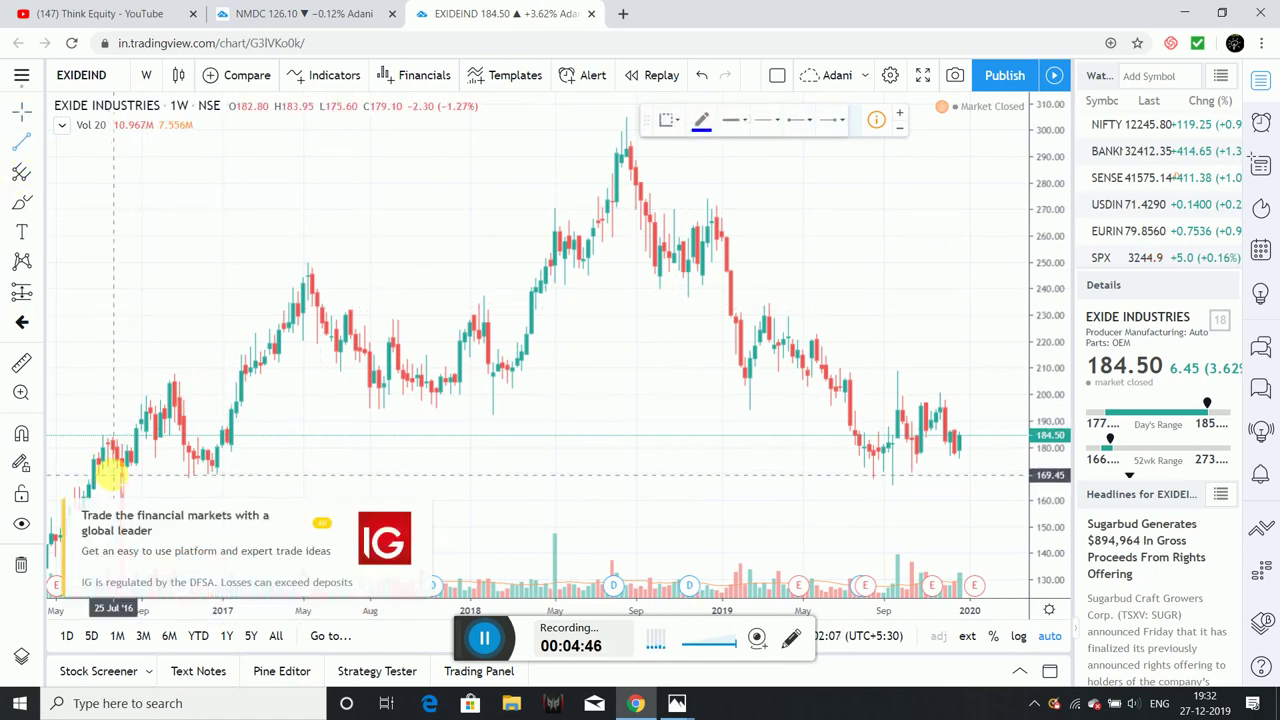
pyautogui.moveTo(103, 478); pyautogui.dragTo(1000, 478)
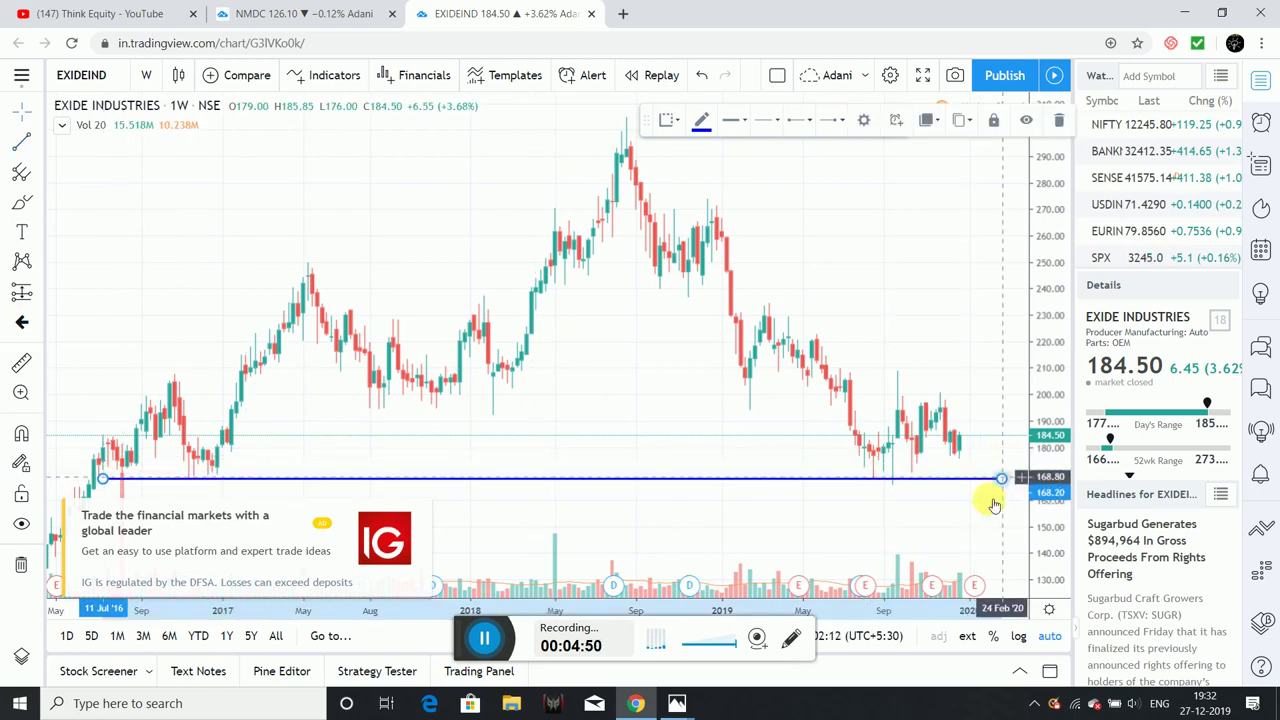
pyautogui.moveTo(691, 397); pyautogui.dragTo(683, 400)
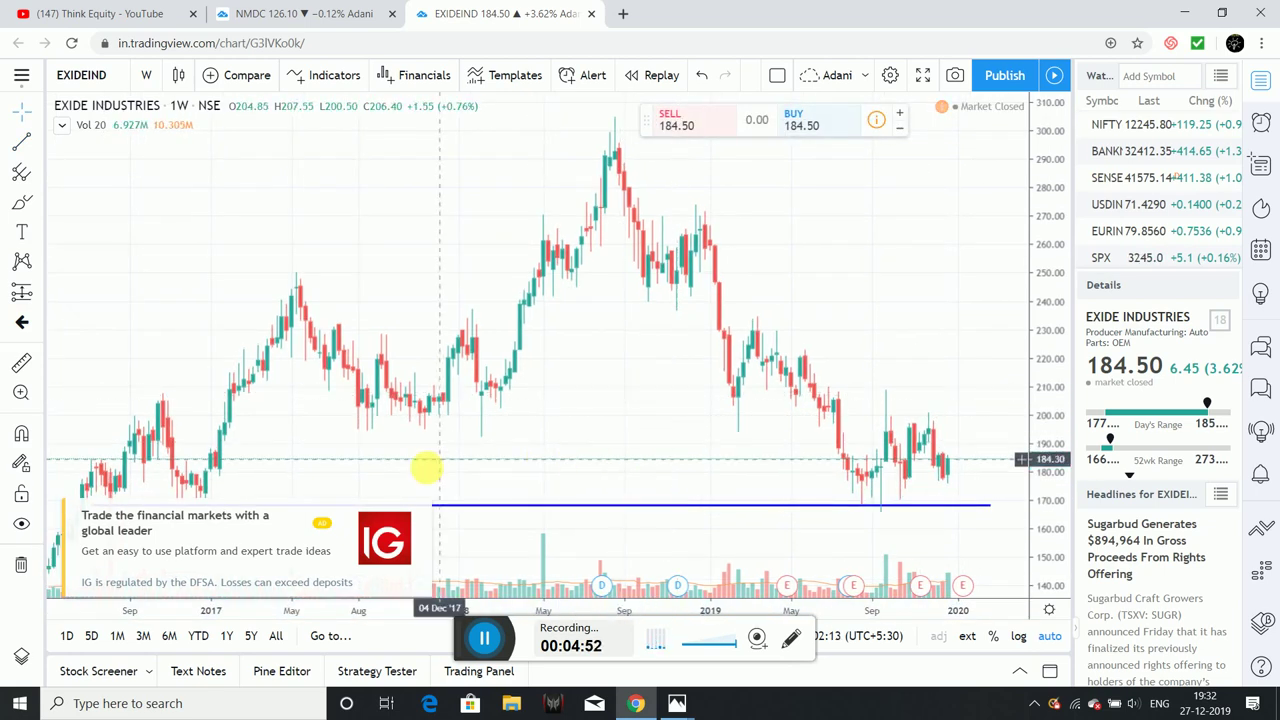
pyautogui.click(429, 515)
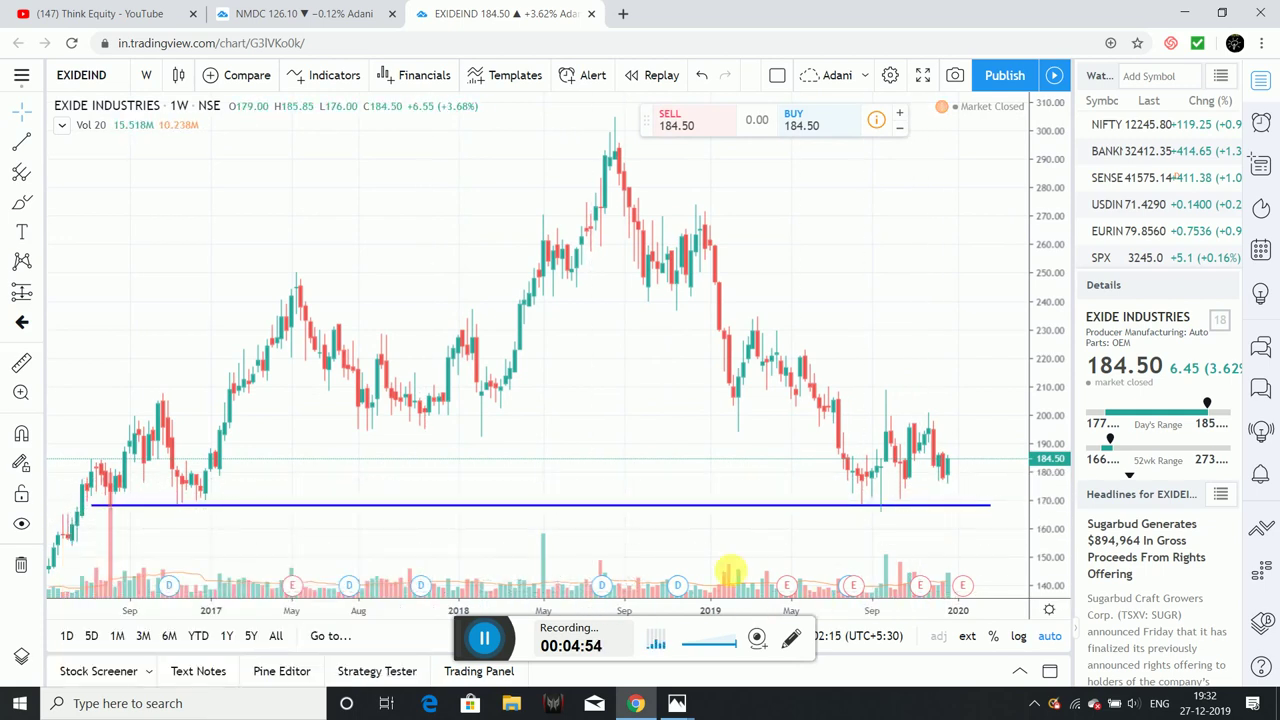
# Measure the time span along the support line from 4 Jul '16 to the latest candle
pyautogui.moveTo(449, 443); pyautogui.dragTo(505, 440)
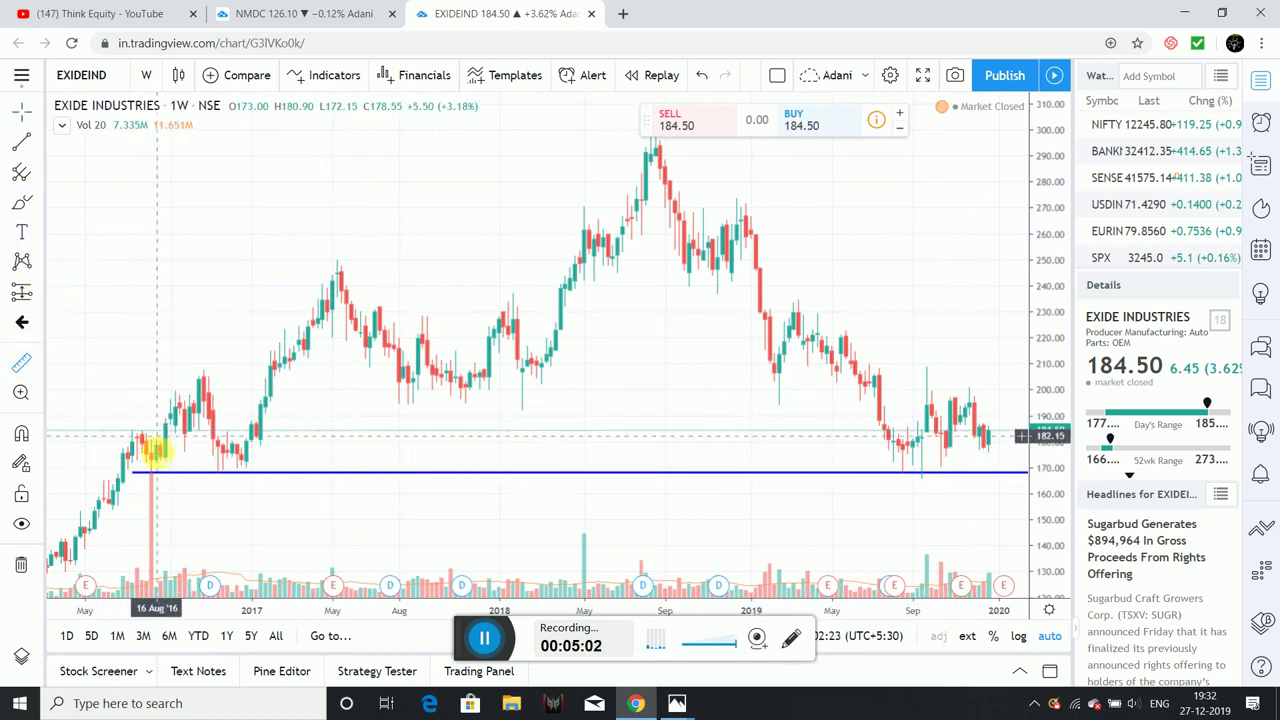
pyautogui.click(125, 459)
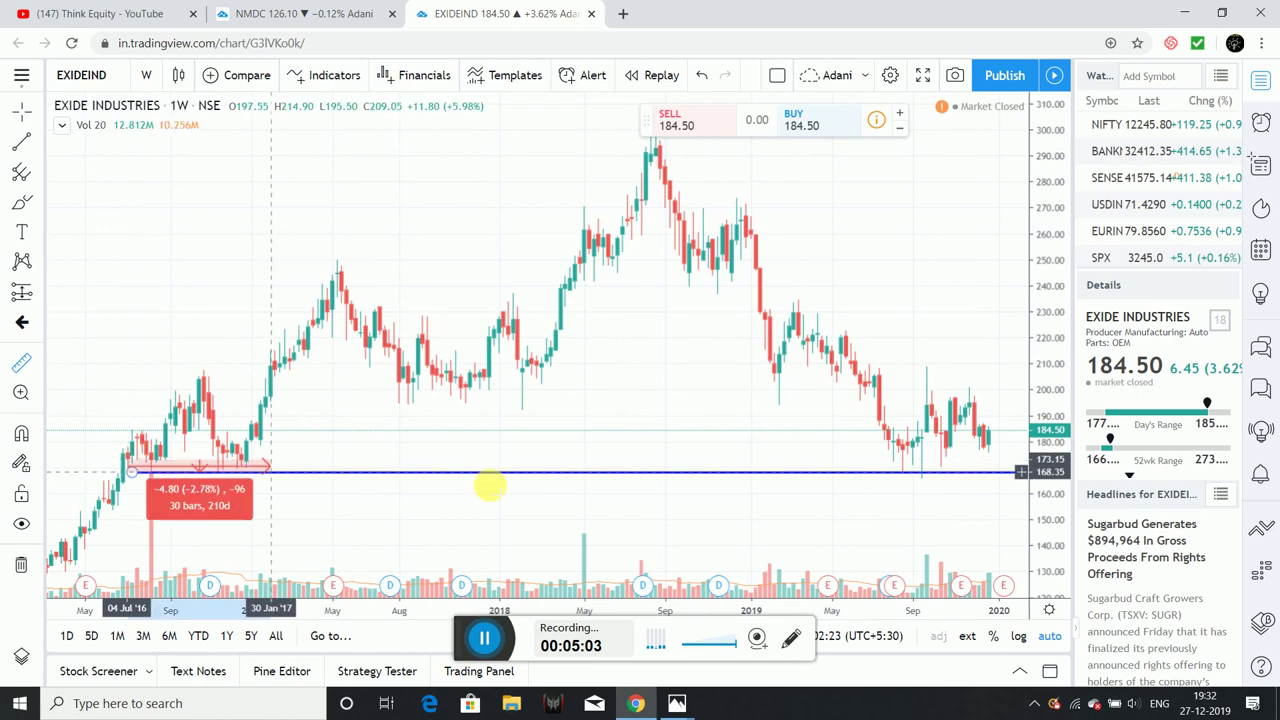
pyautogui.click(990, 455)
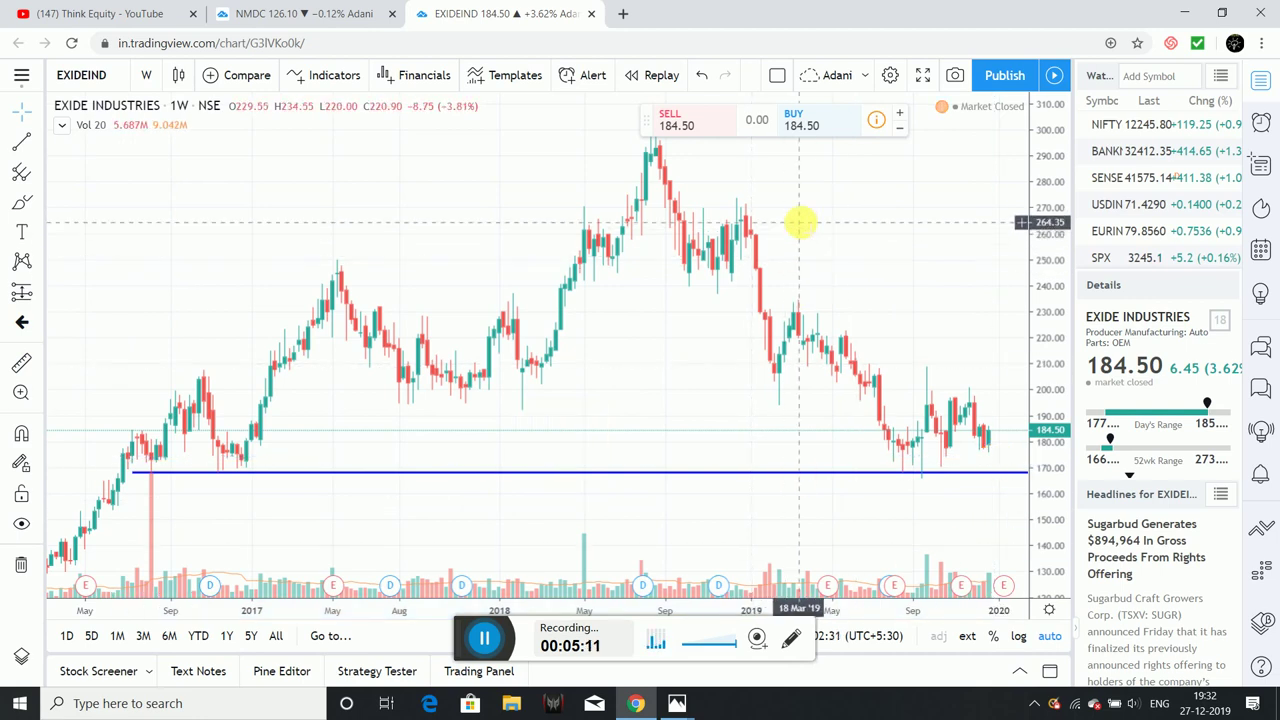
# Draw a near-horizontal trend line on the Exide chart at about 196 from 30 Jan '17 to 6 Jan '20
pyautogui.moveTo(716, 466); pyautogui.dragTo(932, 455)
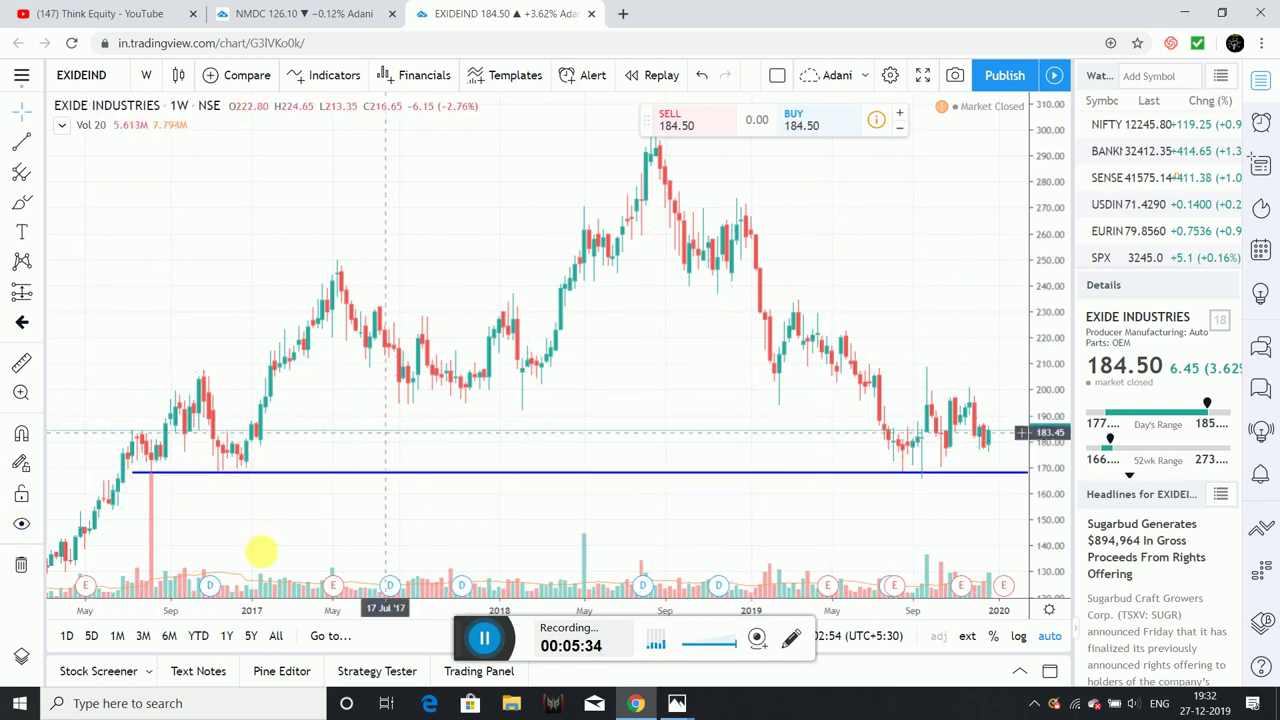
pyautogui.moveTo(969, 268); pyautogui.dragTo(909, 263)
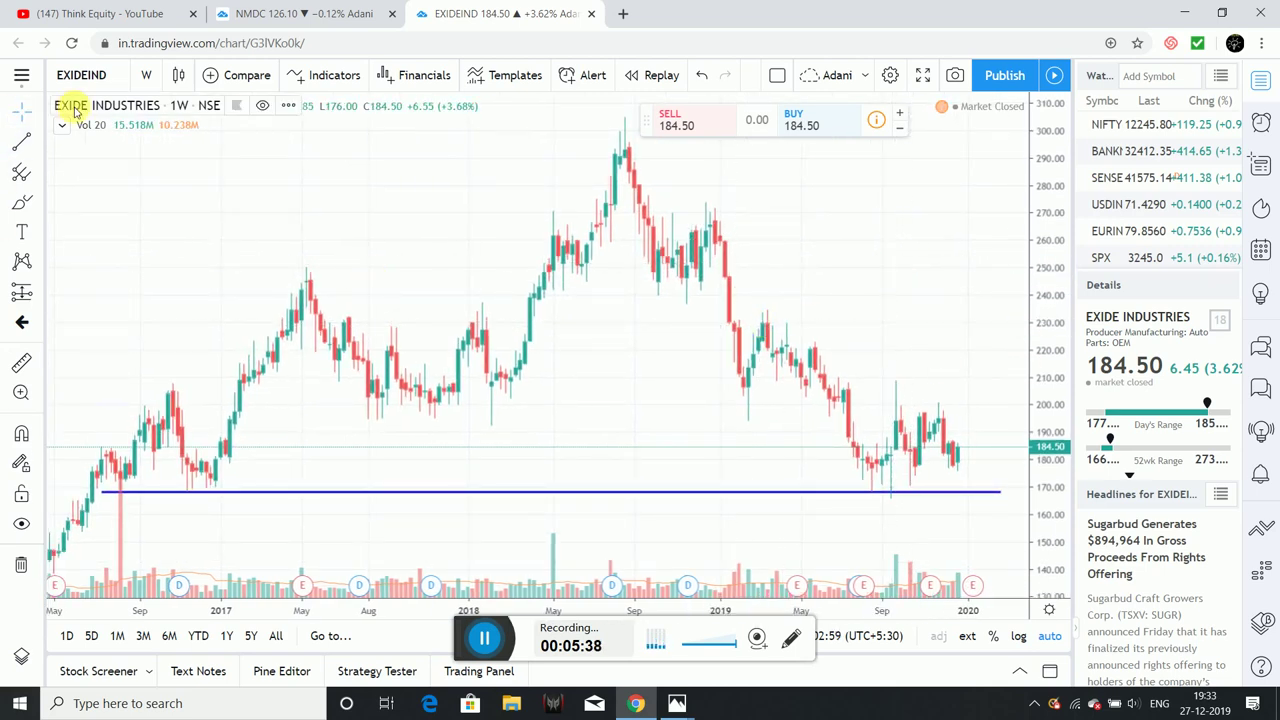
pyautogui.click(20, 144)
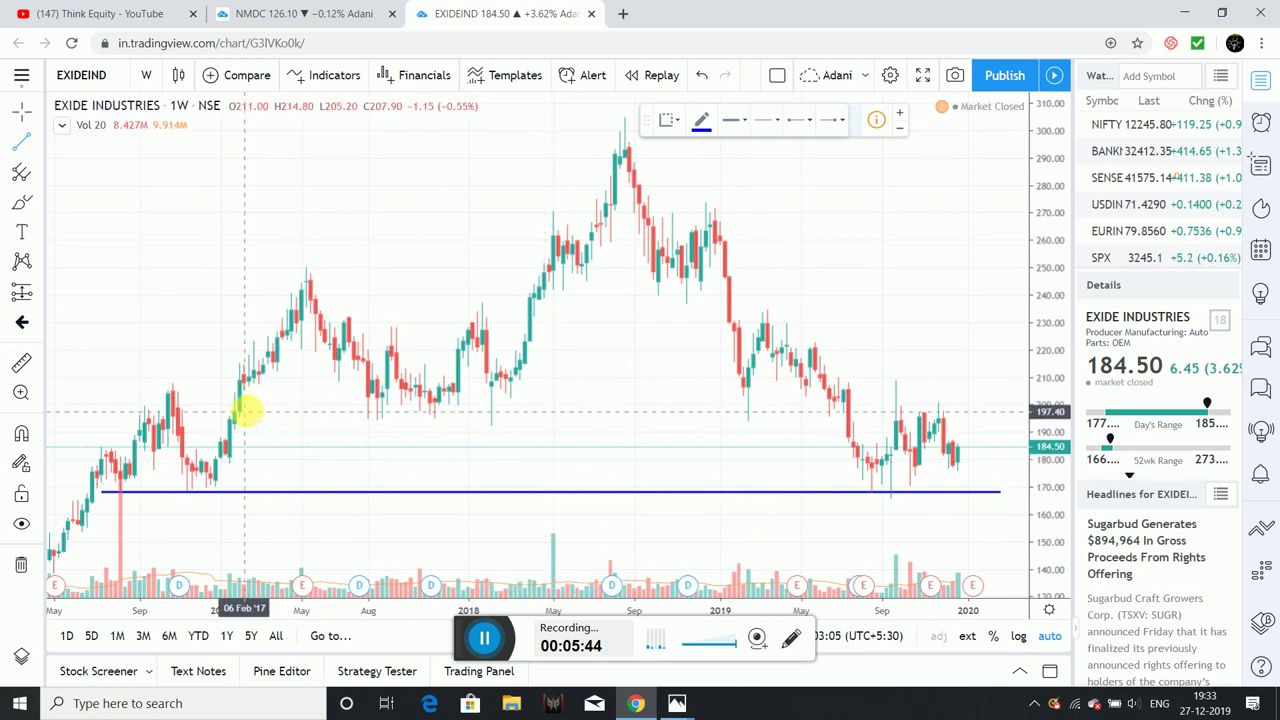
pyautogui.moveTo(240, 413)
pyautogui.mouseDown()
pyautogui.moveTo(906, 400)
pyautogui.moveTo(967, 415)
pyautogui.mouseUp()
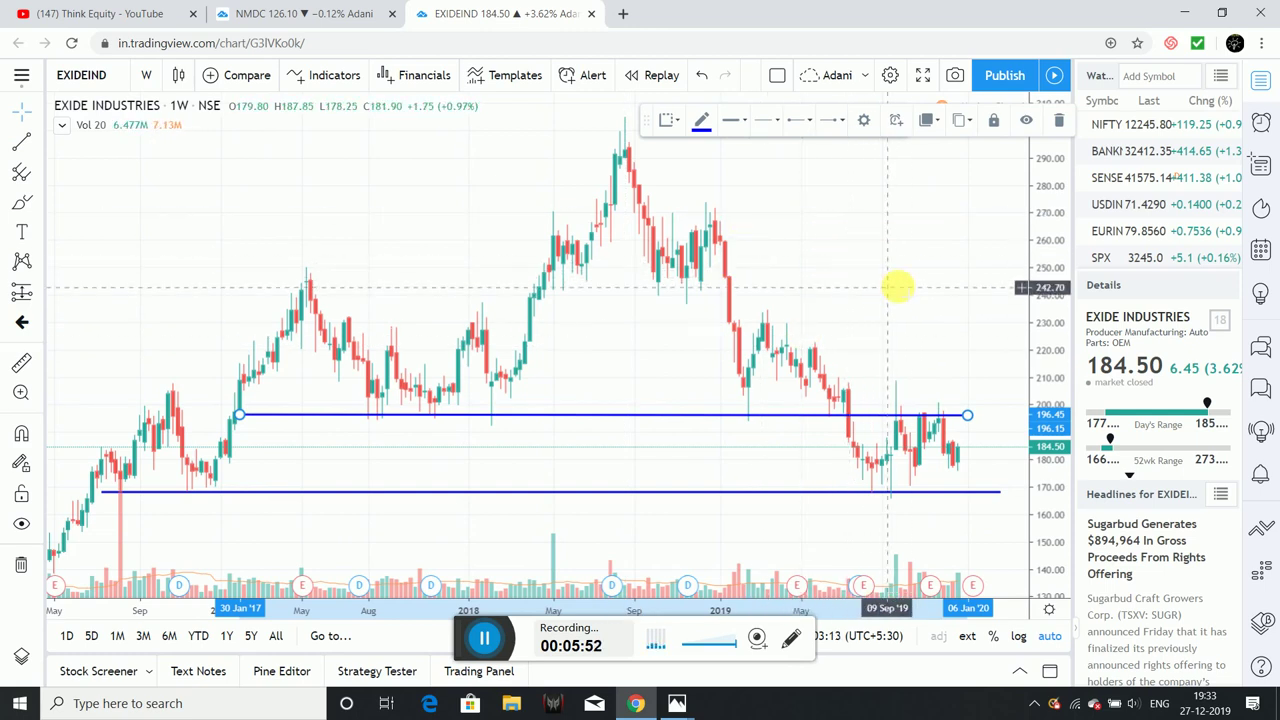
# Draw an arched curve over the 2017 peak, from about 195.85 on 30 Jan '17 to 194.35 on 29 Jan '18, peaking at about 251
pyautogui.click(38, 238)
pyautogui.click(36, 202)
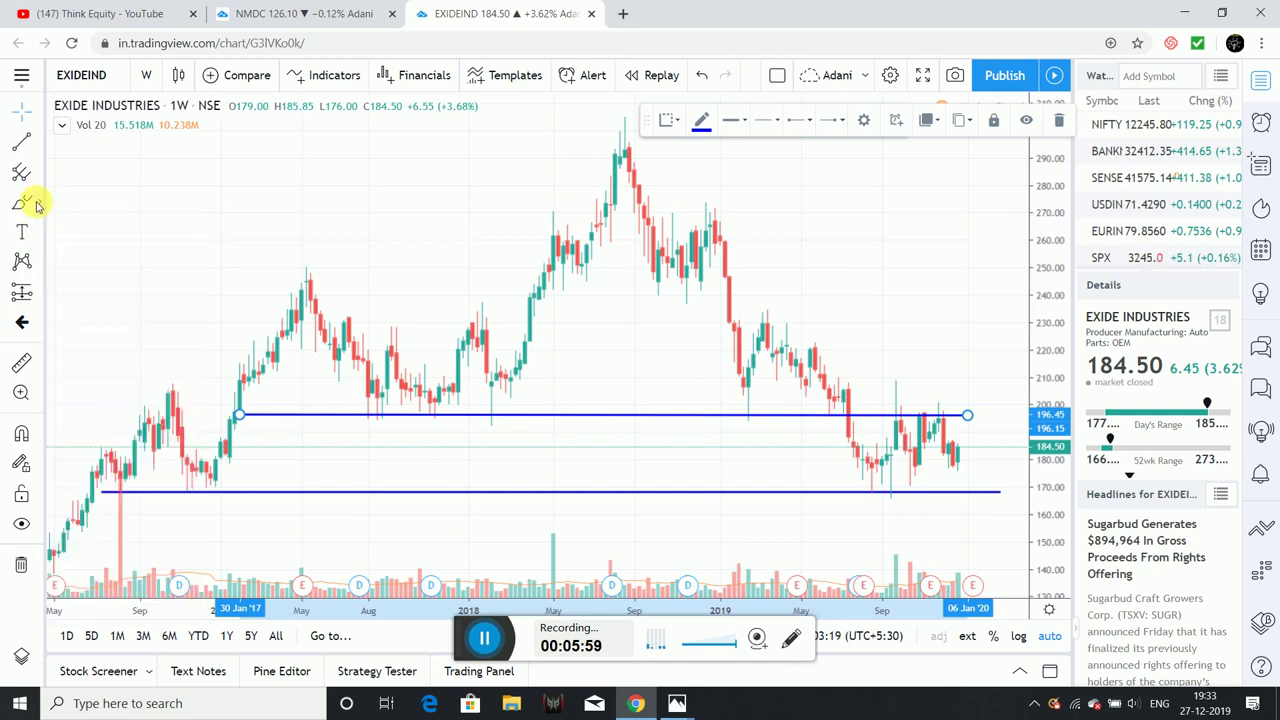
pyautogui.click(34, 202)
pyautogui.click(86, 402)
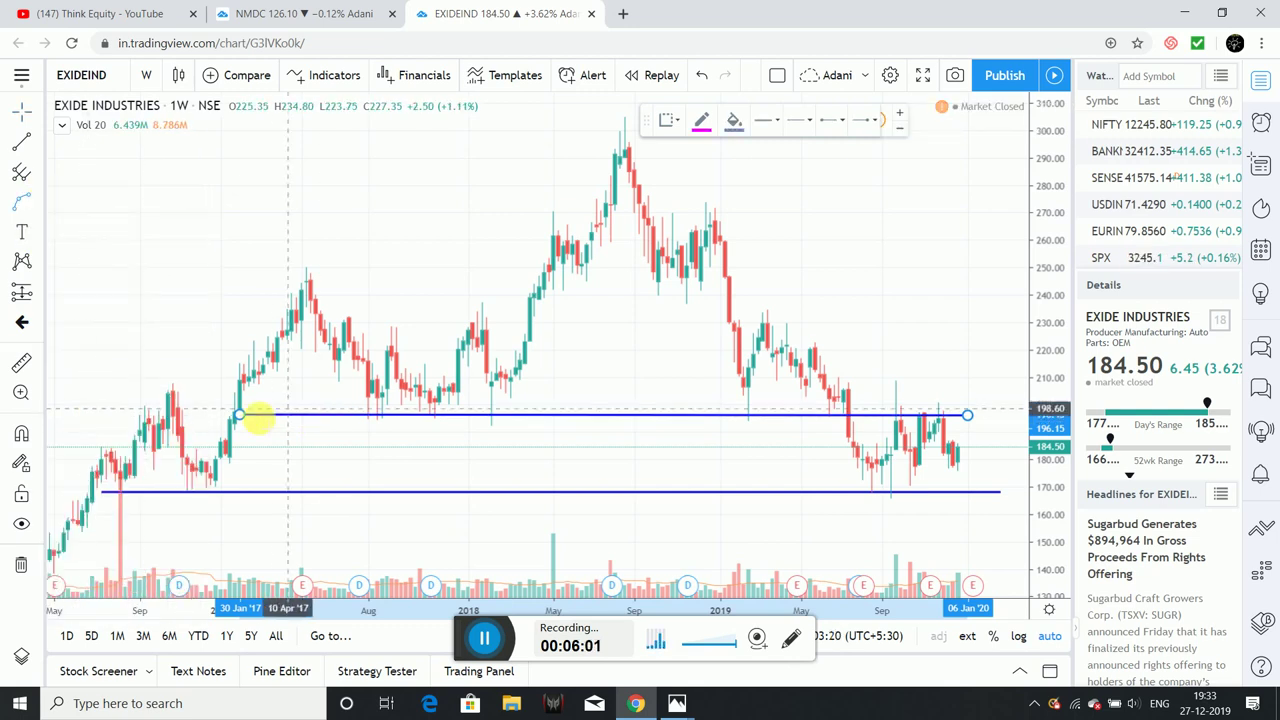
pyautogui.click(237, 417)
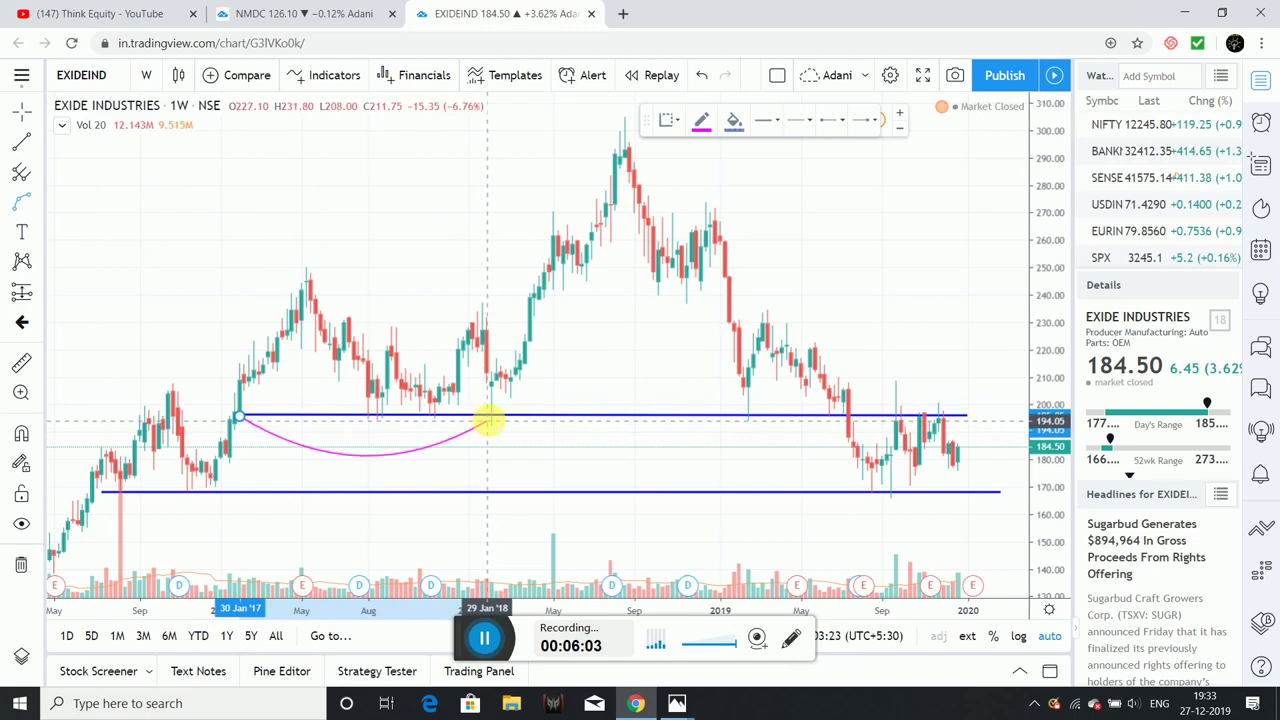
pyautogui.click(486, 420)
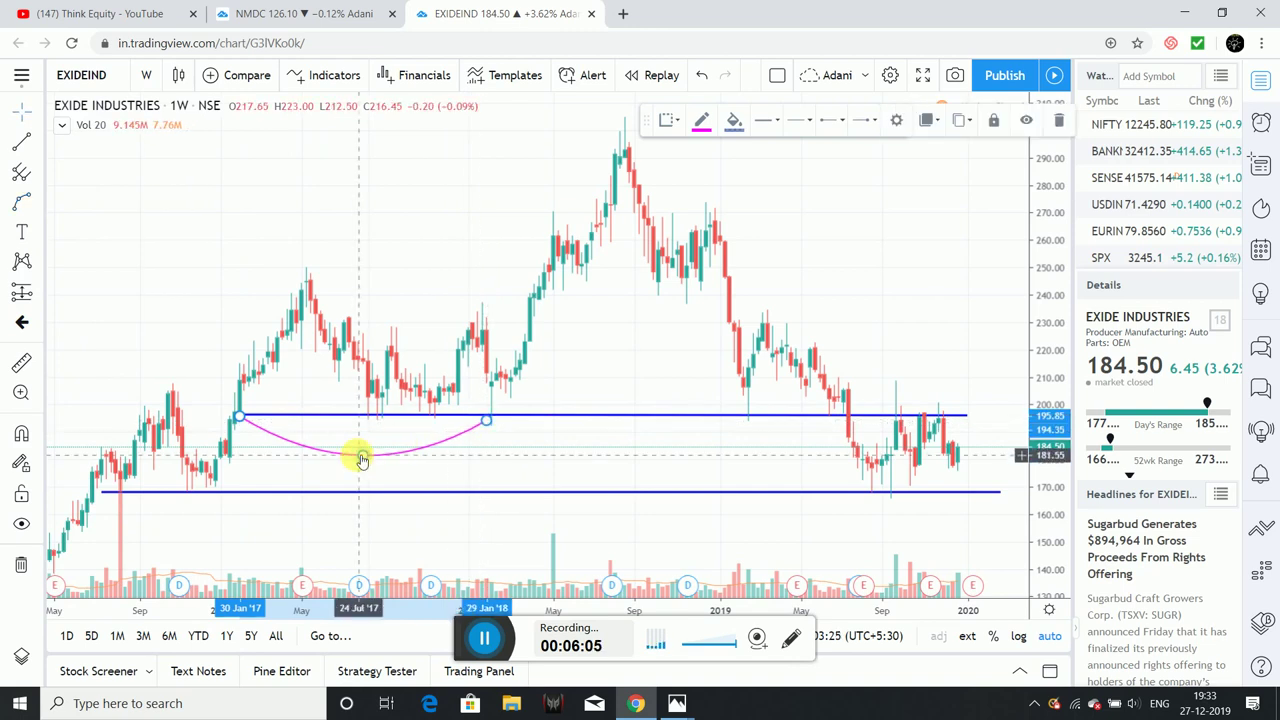
pyautogui.moveTo(363, 453); pyautogui.dragTo(344, 268)
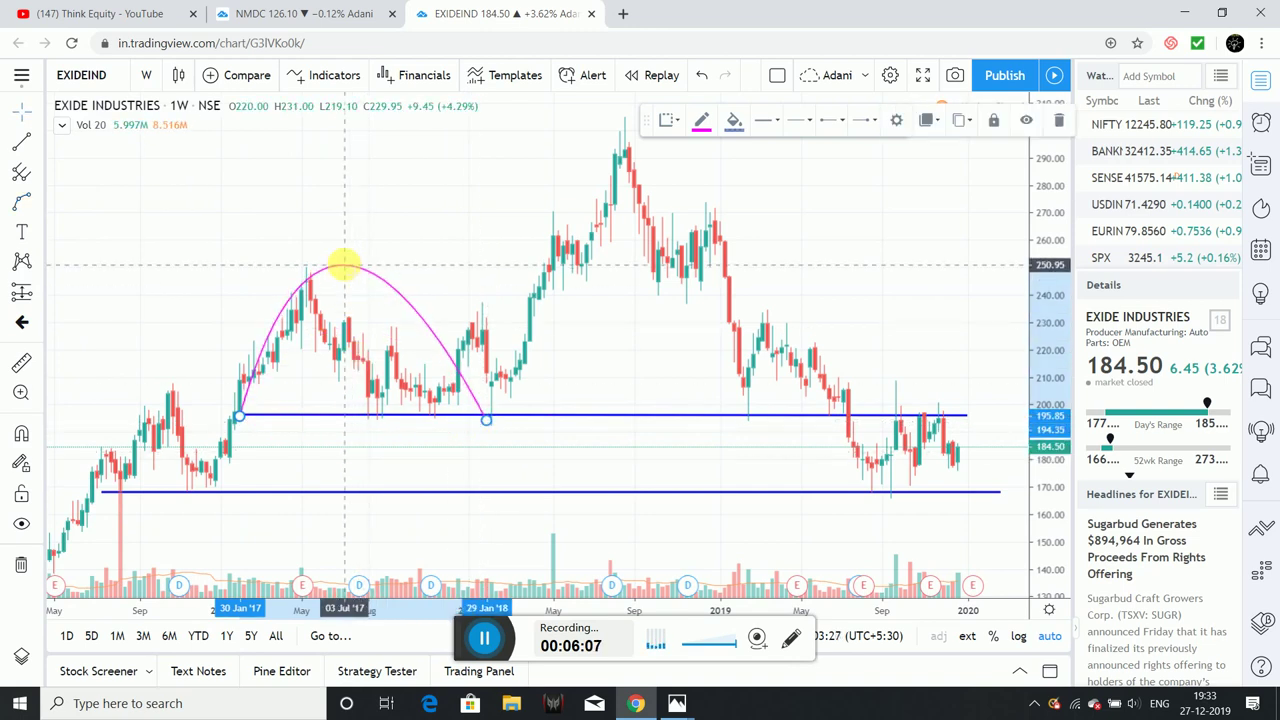
# Draw a second arched curve over the 2018 peak, from about 192.80 on 5 Feb '18 to 196.15 on 18 Feb '19
pyautogui.click(19, 204)
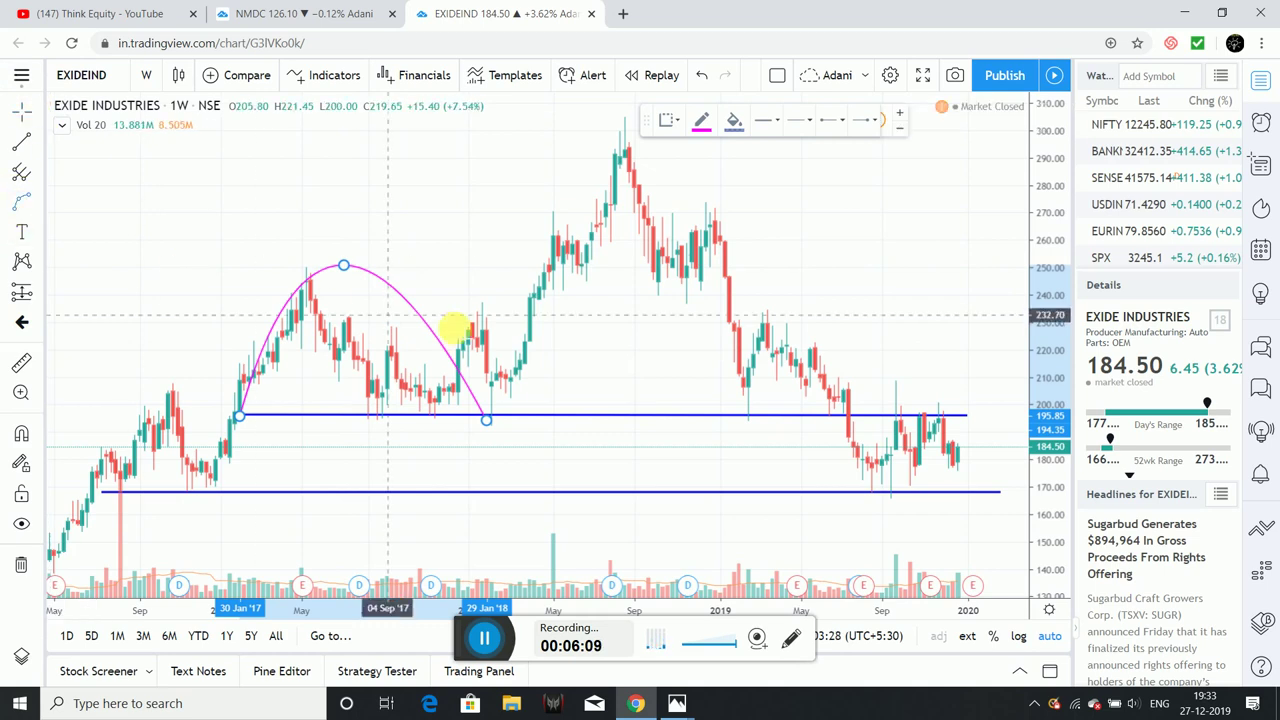
pyautogui.click(491, 424)
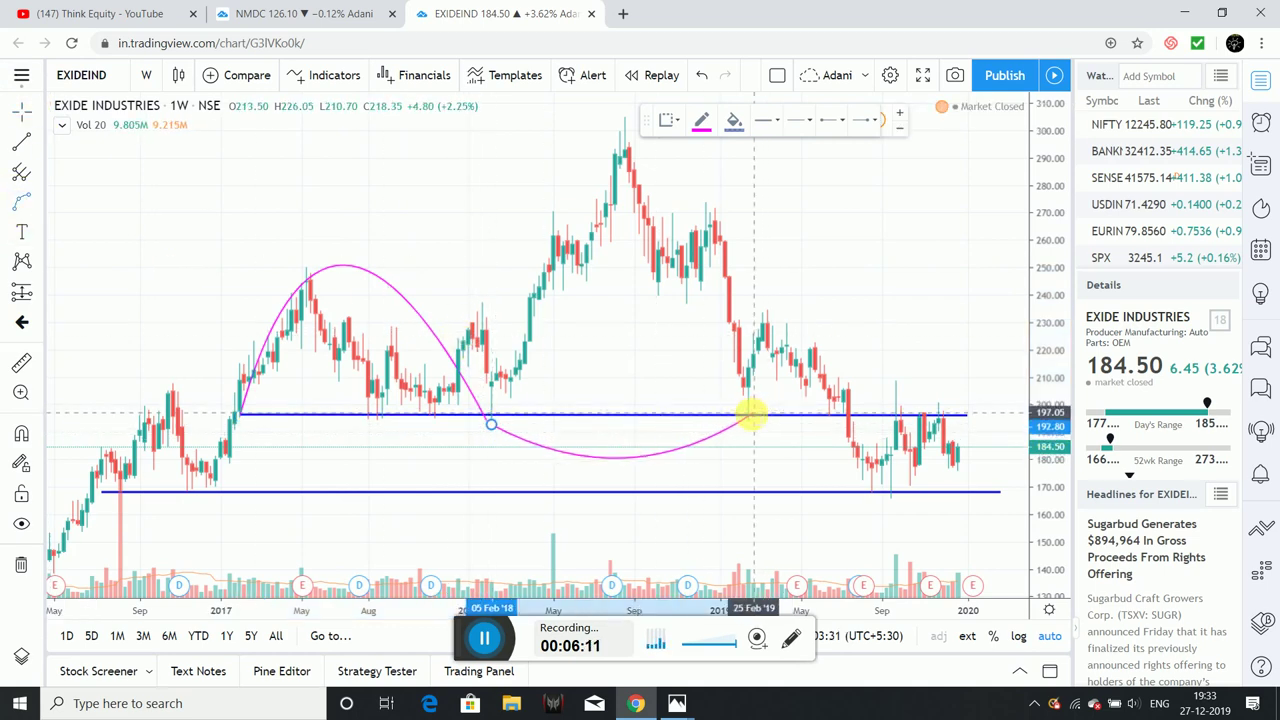
pyautogui.click(749, 414)
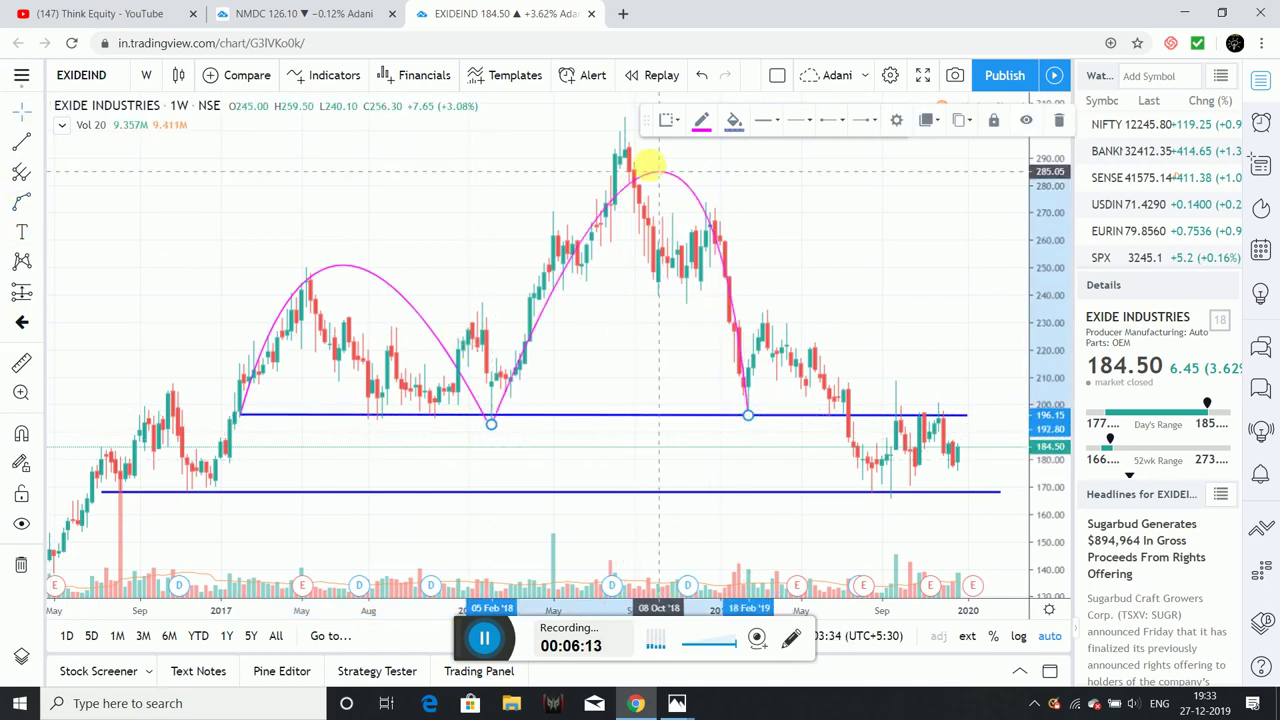
pyautogui.click(620, 122)
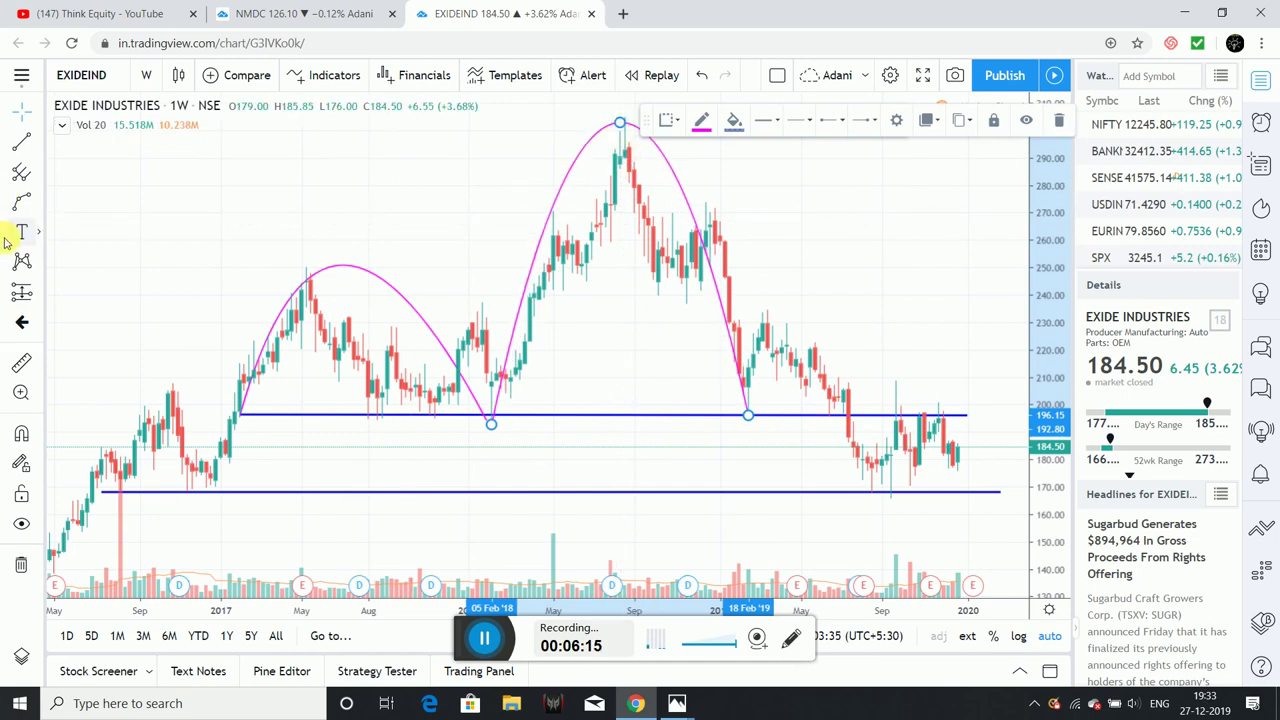
# Draw a third, smaller arched curve from about 196.75 on 11 Feb '19 to 195.85 on 22 Jul '19, peaking at about 237
pyautogui.click(24, 210)
pyautogui.click(748, 414)
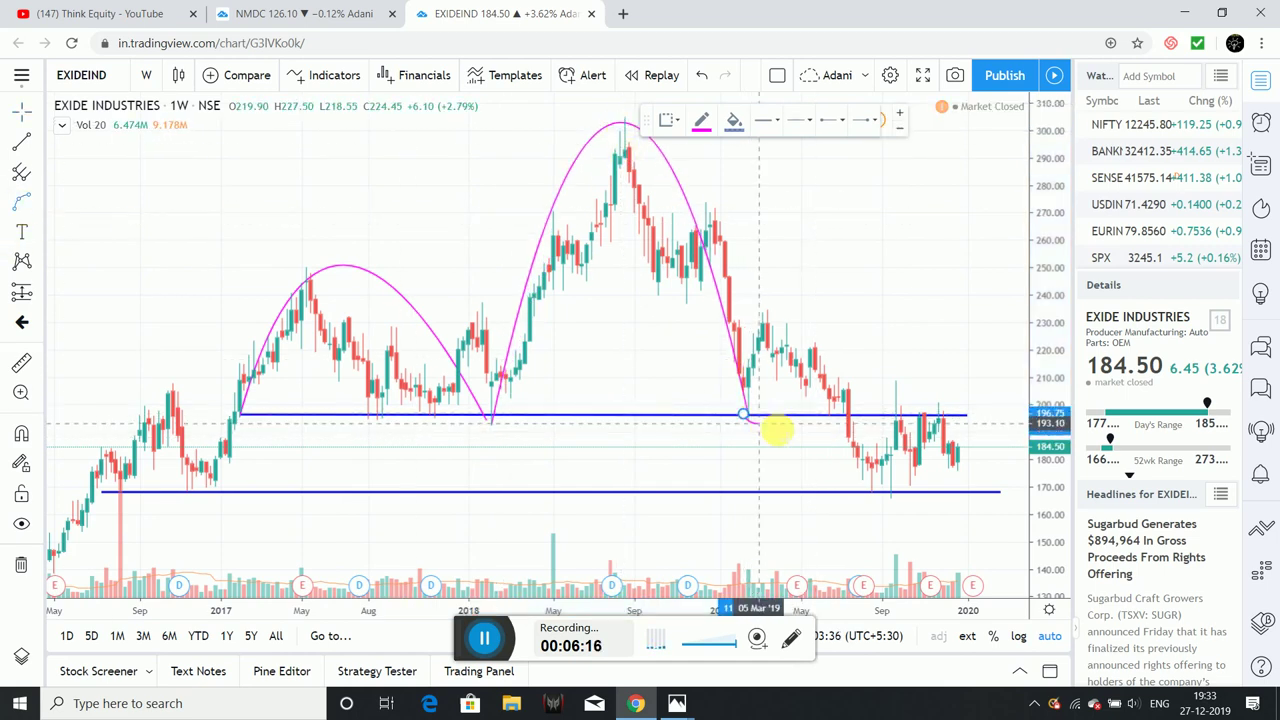
pyautogui.click(850, 415)
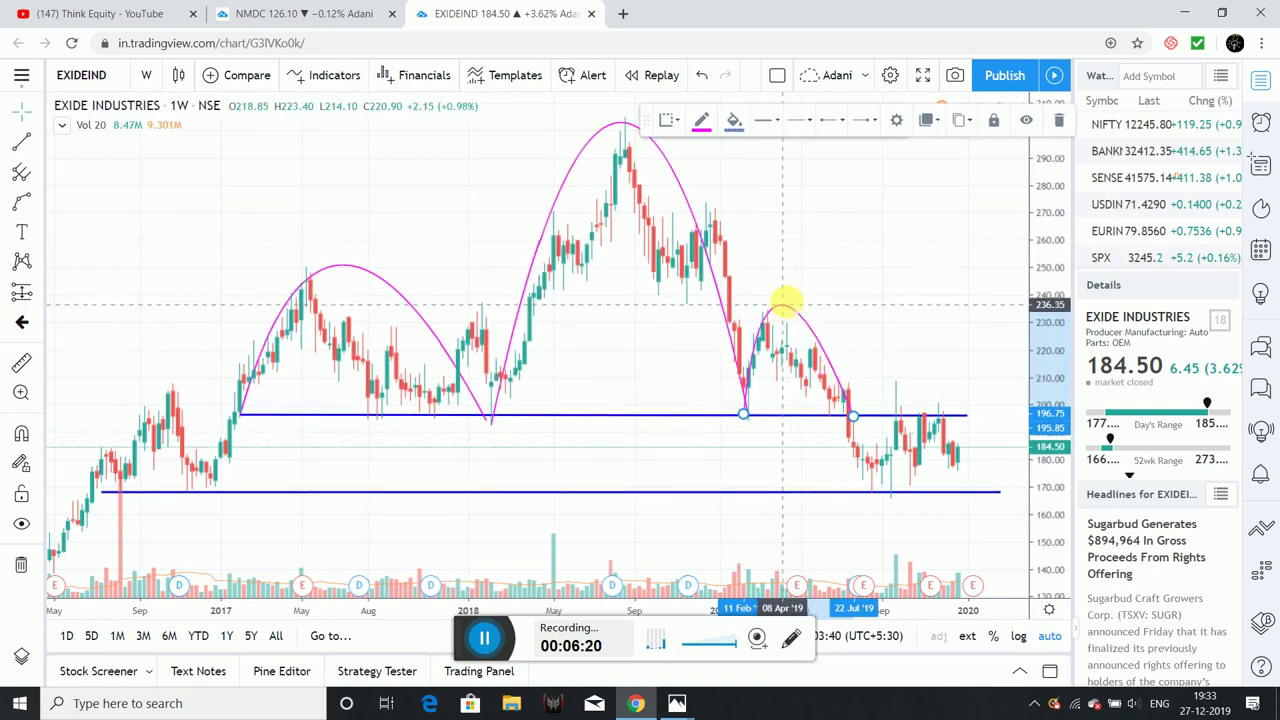
pyautogui.click(786, 301)
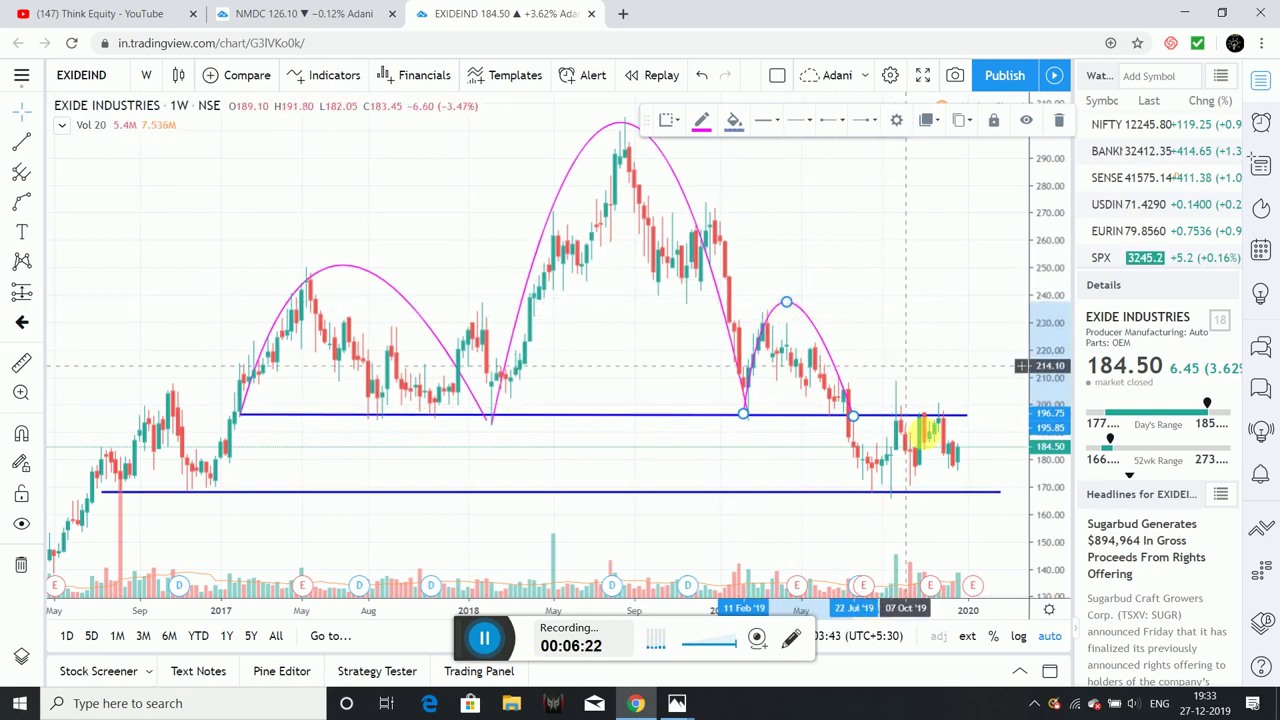
pyautogui.click(885, 310)
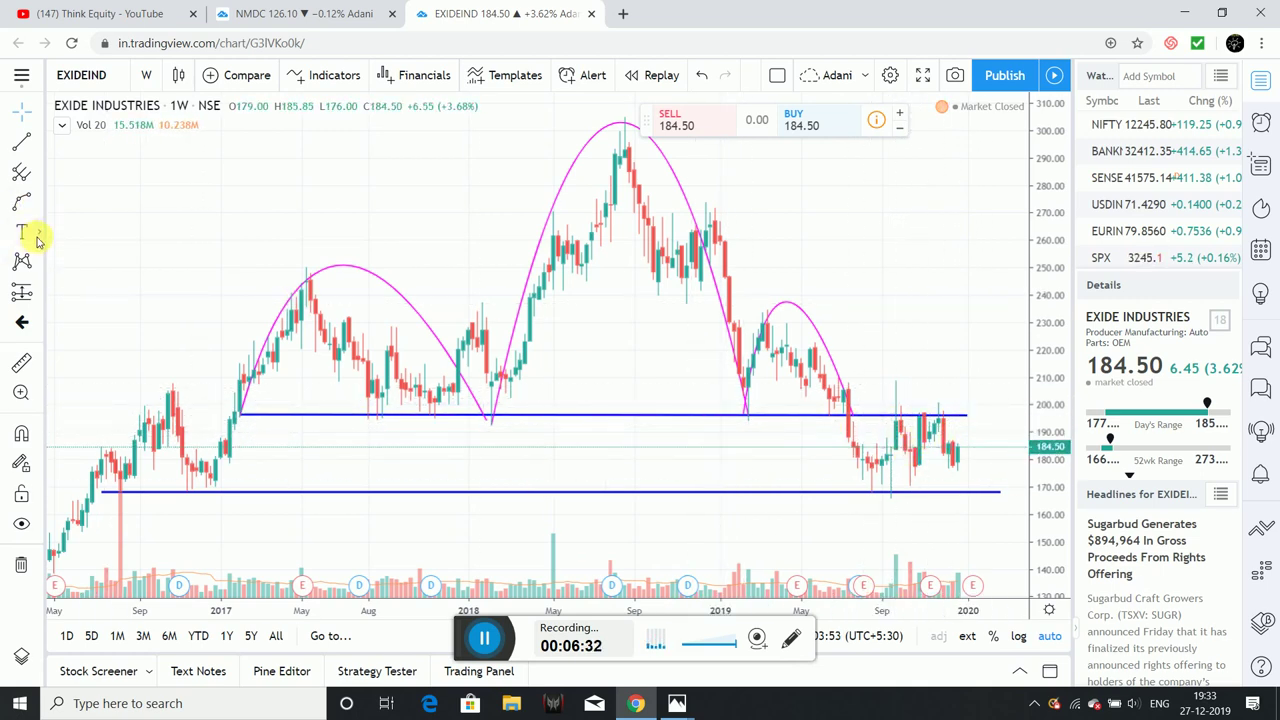
# Draw a rectangle over the latest candles below the neckline, from about 195.55 down to 177.00, ending on 3 Feb '20
pyautogui.click(40, 207)
pyautogui.click(97, 236)
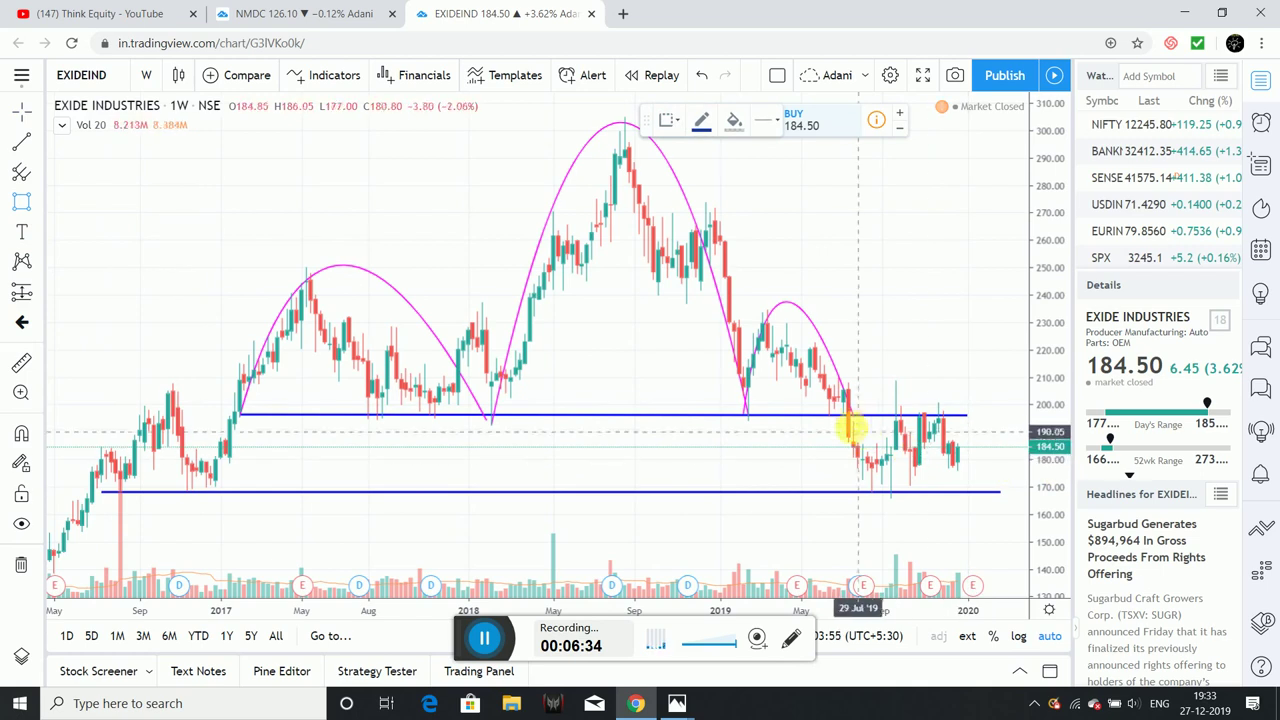
pyautogui.moveTo(842, 416)
pyautogui.mouseDown()
pyautogui.moveTo(950, 425)
pyautogui.moveTo(985, 467)
pyautogui.mouseUp()
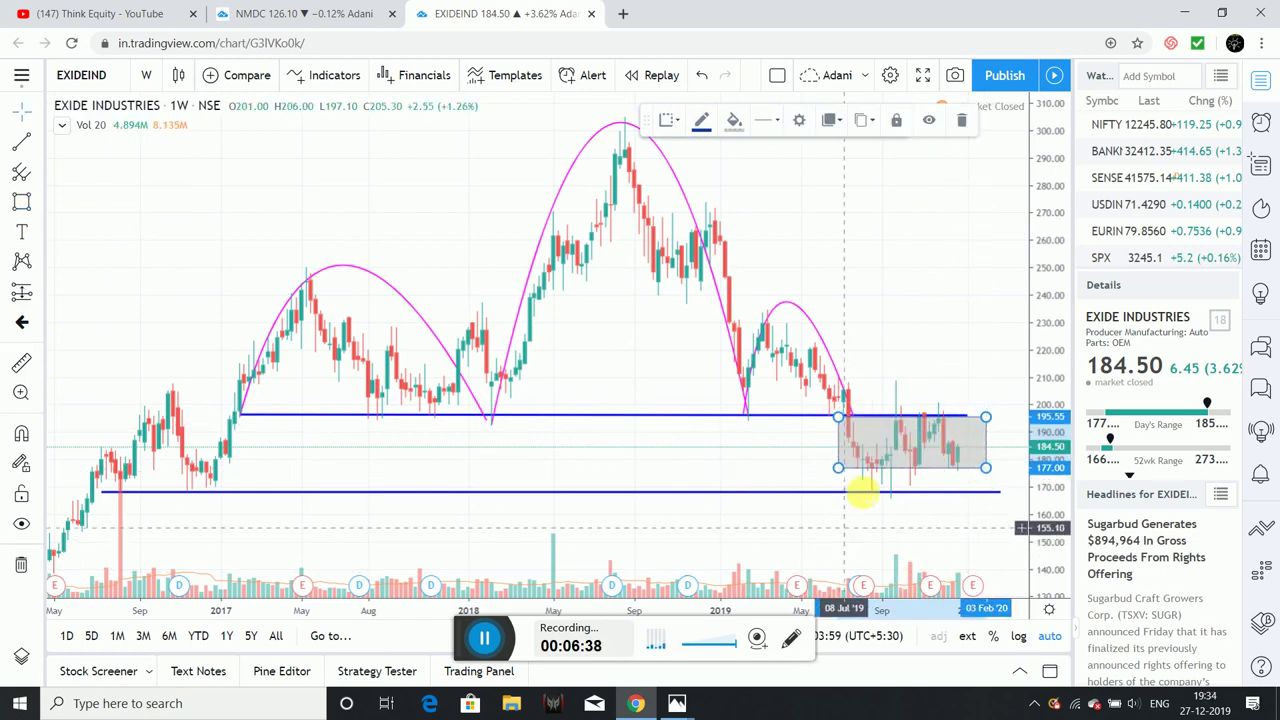
pyautogui.click(790, 545)
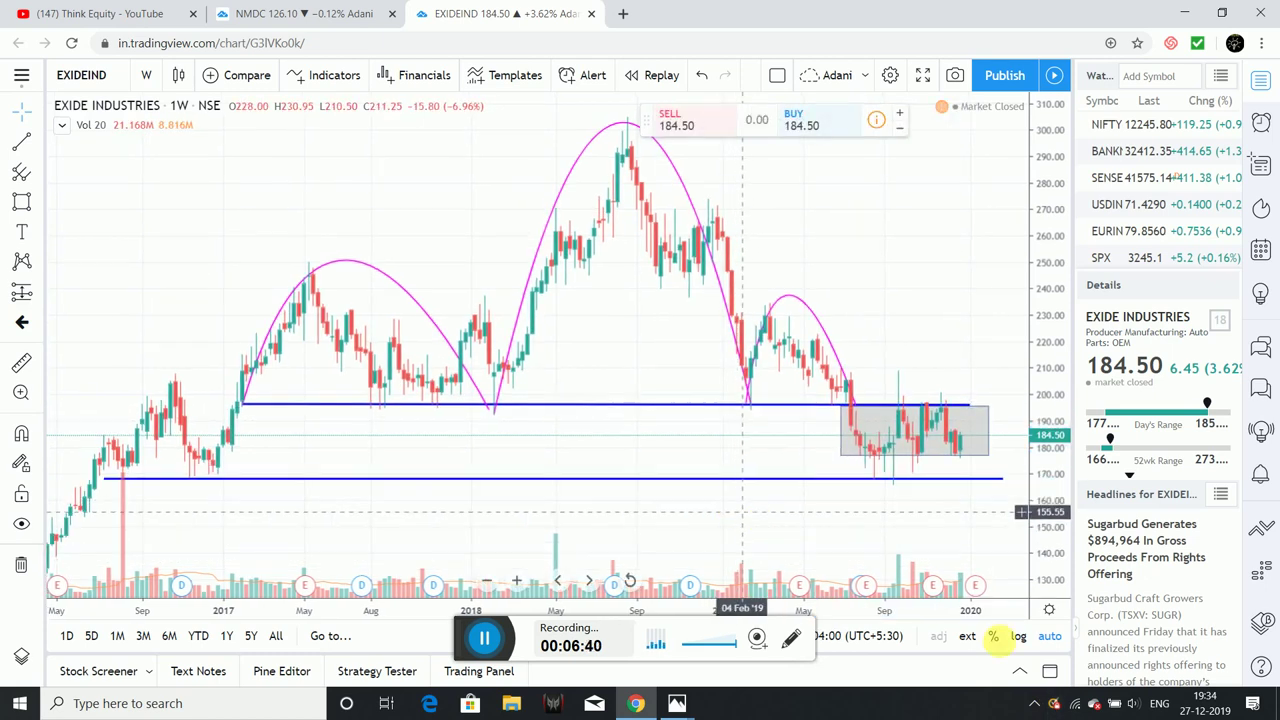
pyautogui.moveTo(794, 523); pyautogui.dragTo(791, 491)
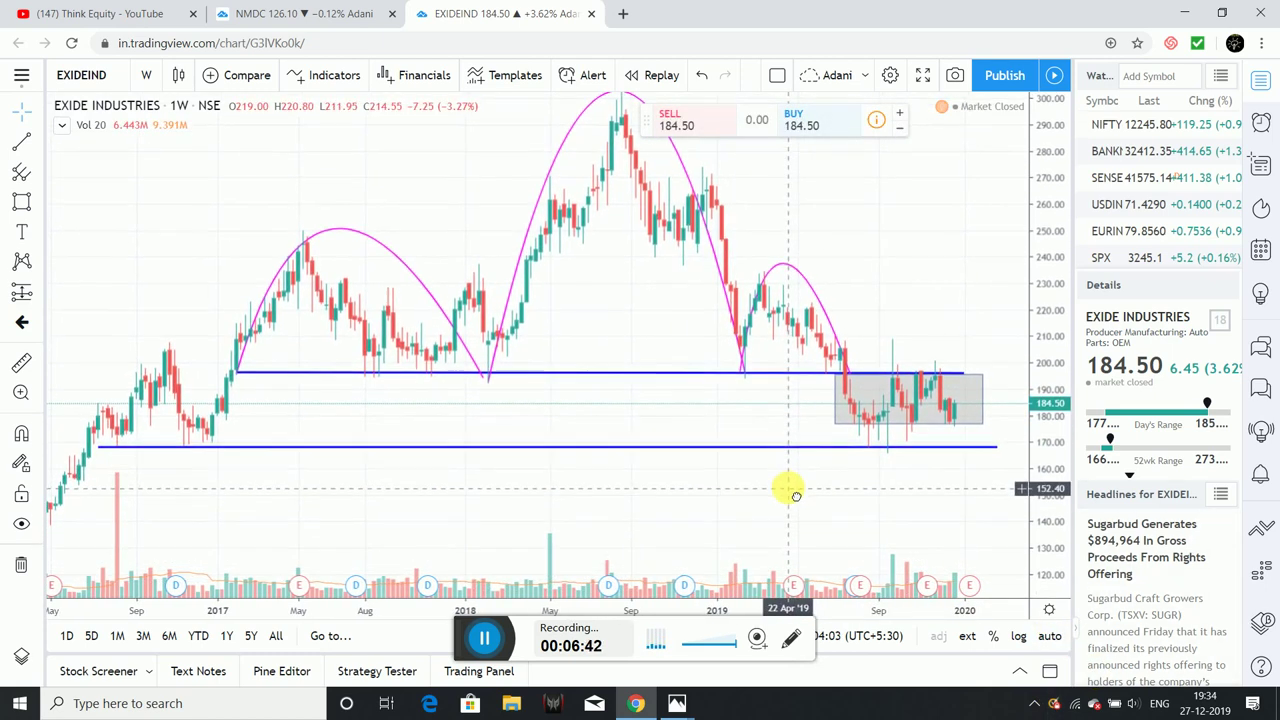
# Draw a rectangle over the third arch from 11 Feb '19 to 29 Jul '19 and shift it down to about 188.05 to 148.65
pyautogui.click(22, 205)
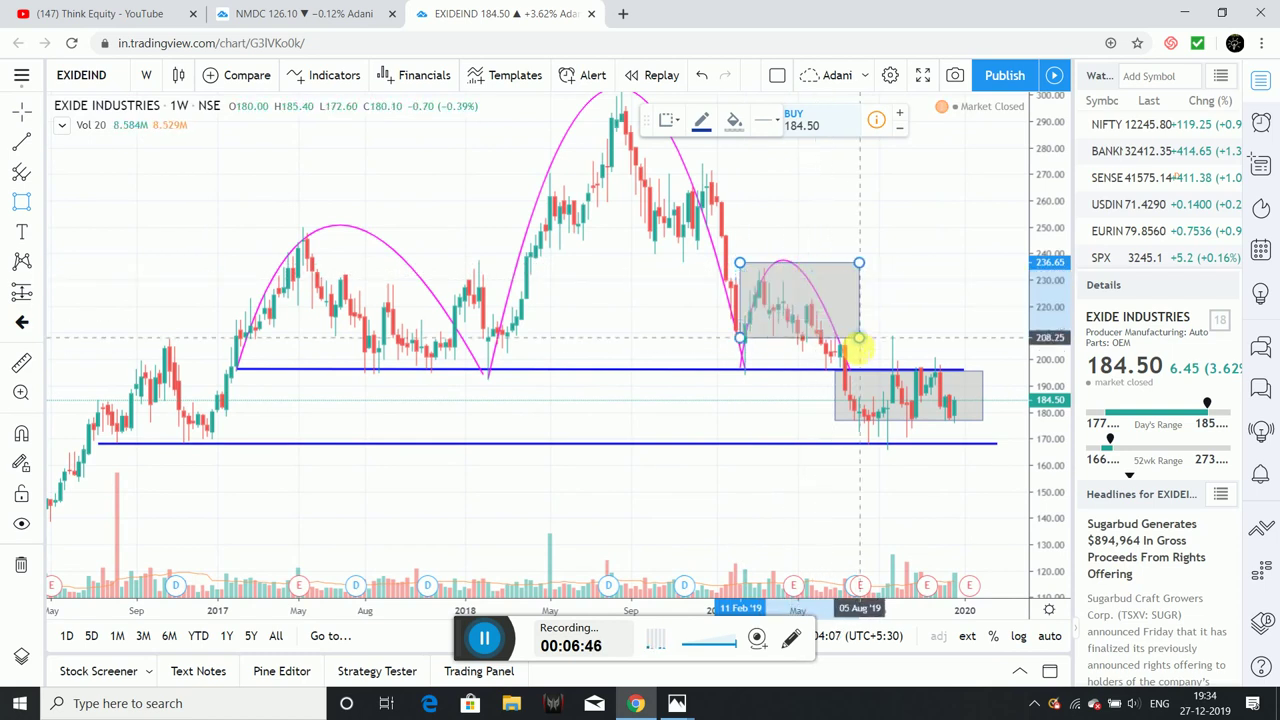
pyautogui.click(853, 366)
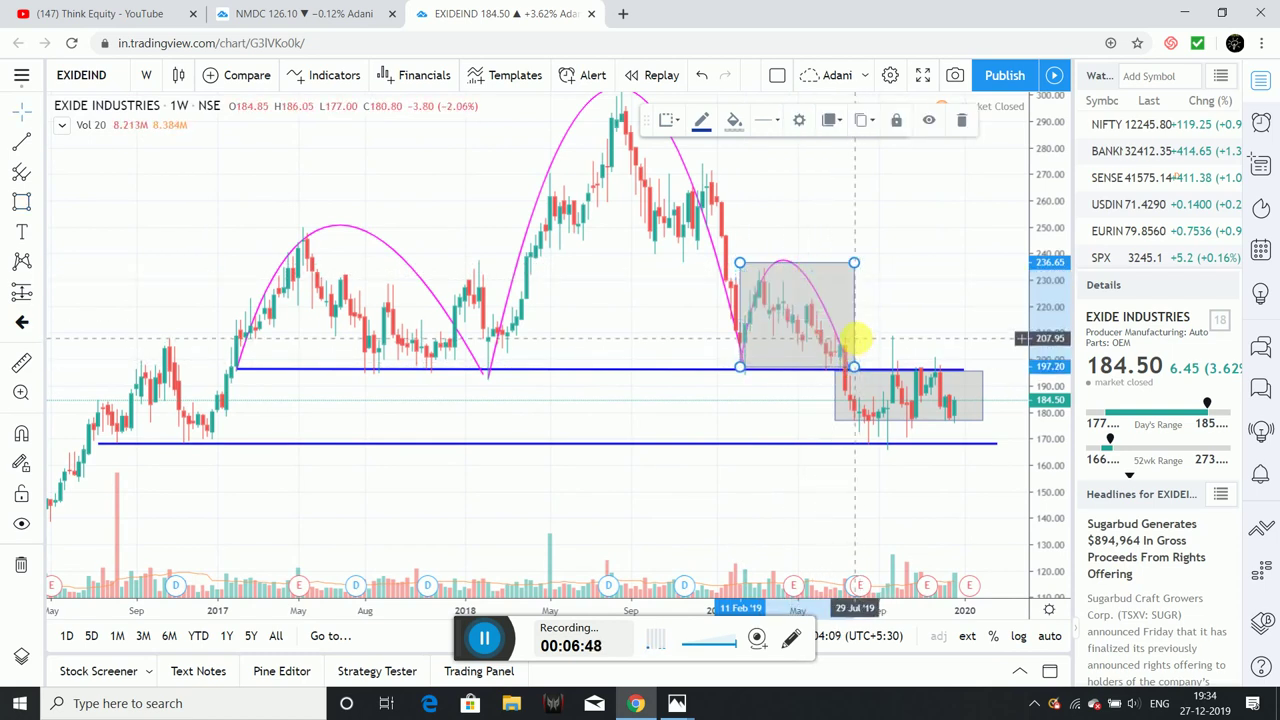
pyautogui.moveTo(855, 340); pyautogui.dragTo(882, 466)
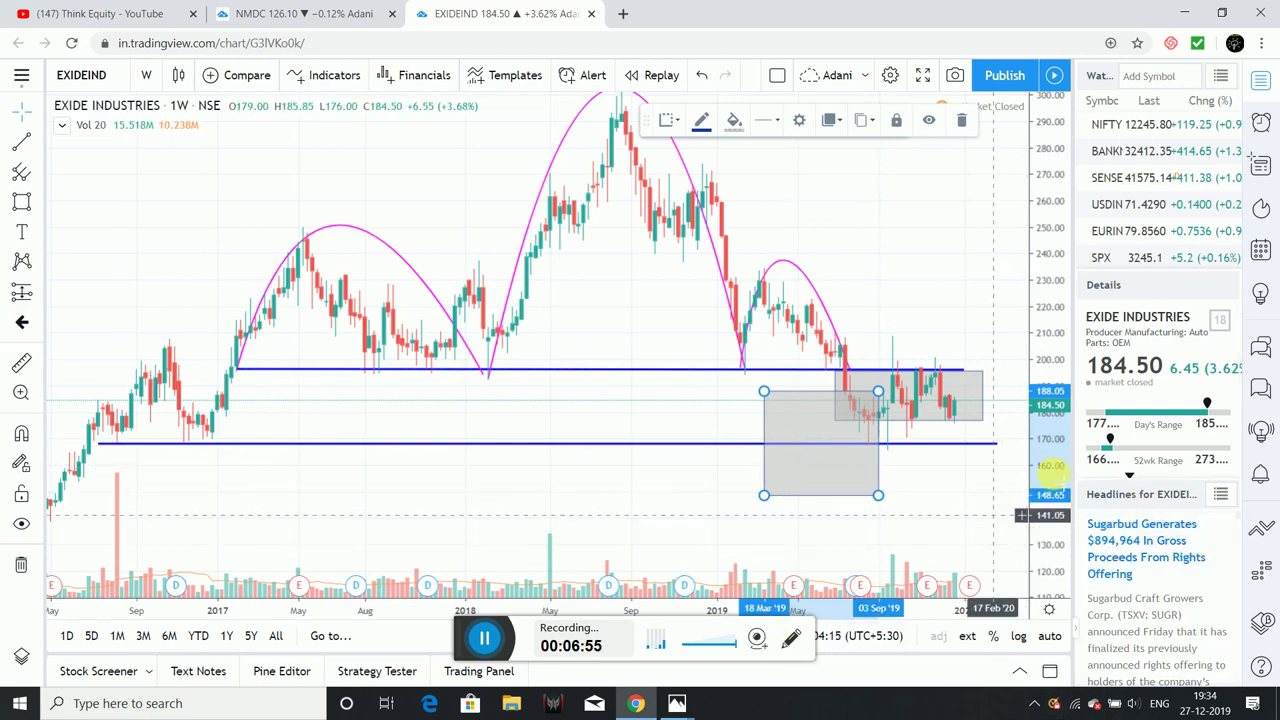
pyautogui.moveTo(878, 391); pyautogui.dragTo(873, 391)
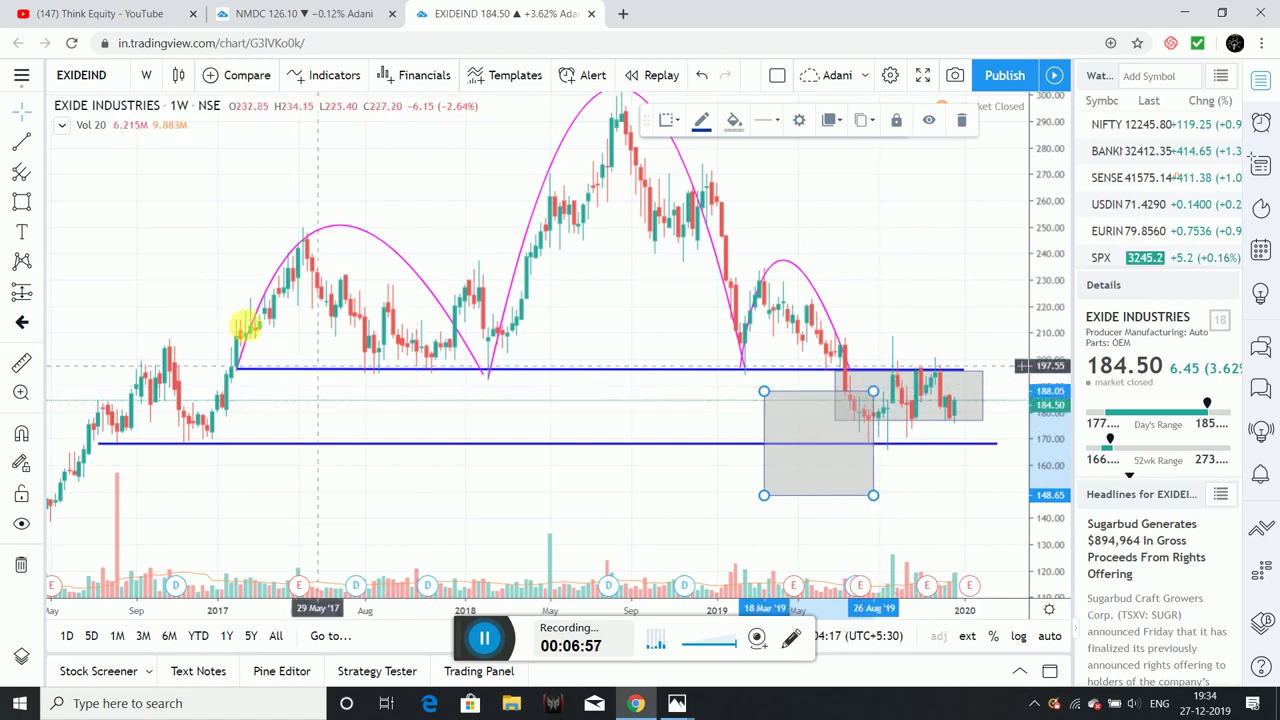
# Delete both rectangles from the Exide chart
pyautogui.click(958, 124)
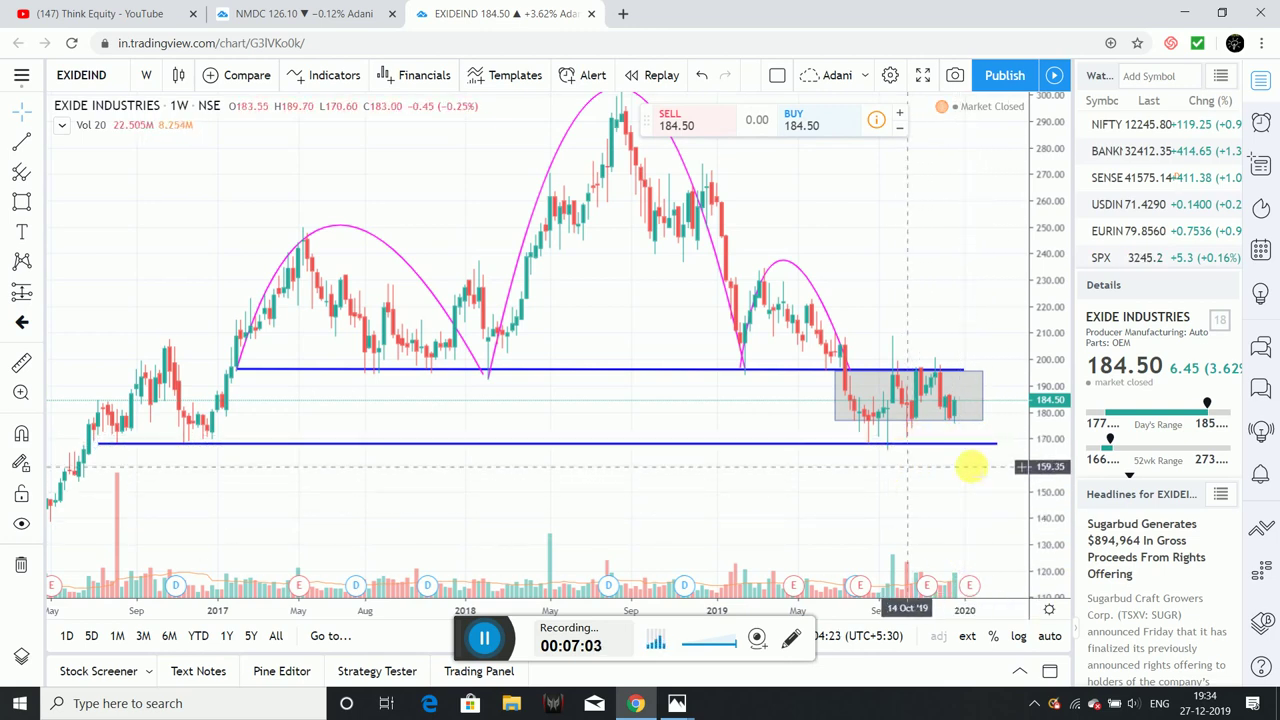
pyautogui.moveTo(951, 294); pyautogui.dragTo(940, 262)
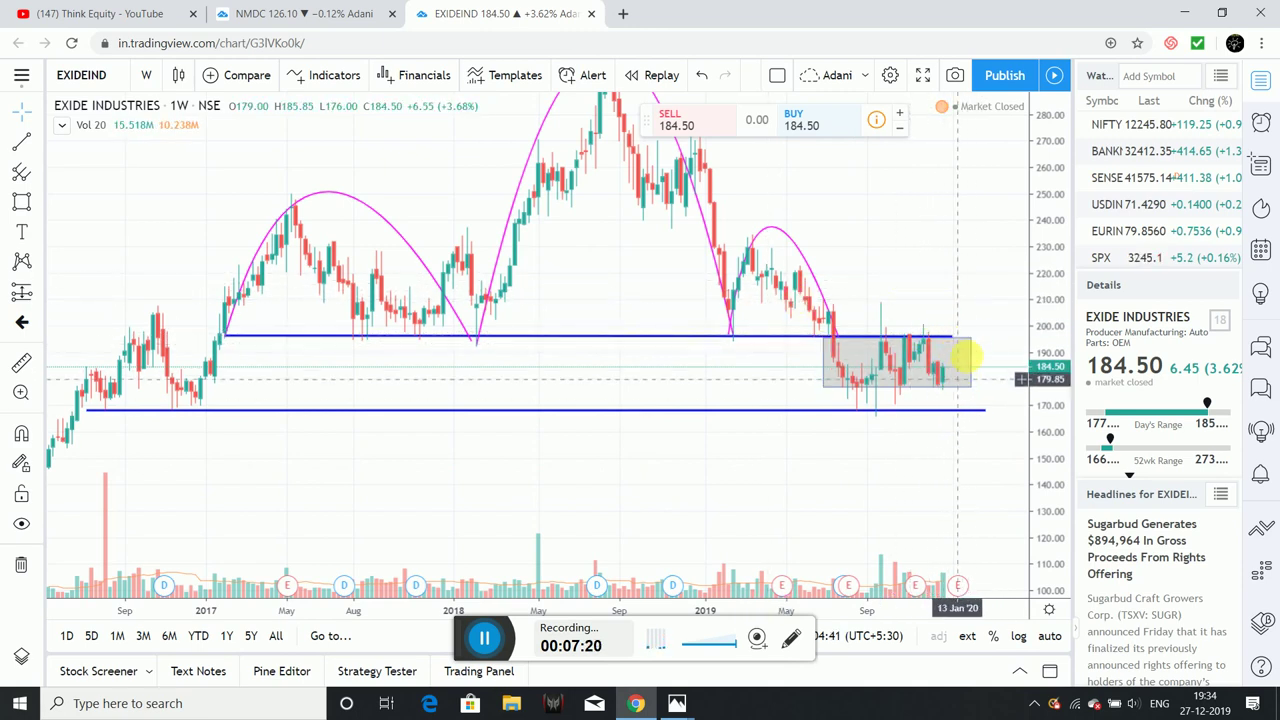
pyautogui.click(966, 342)
pyautogui.click(960, 123)
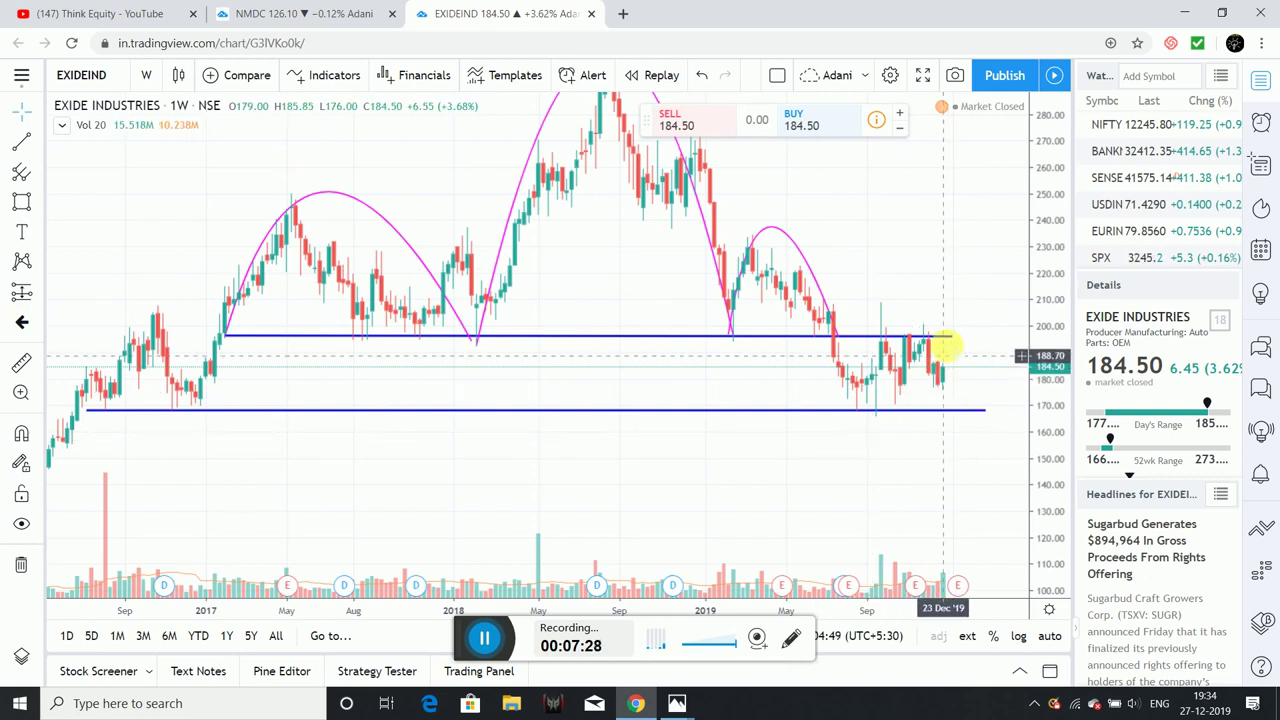
pyautogui.click(919, 339)
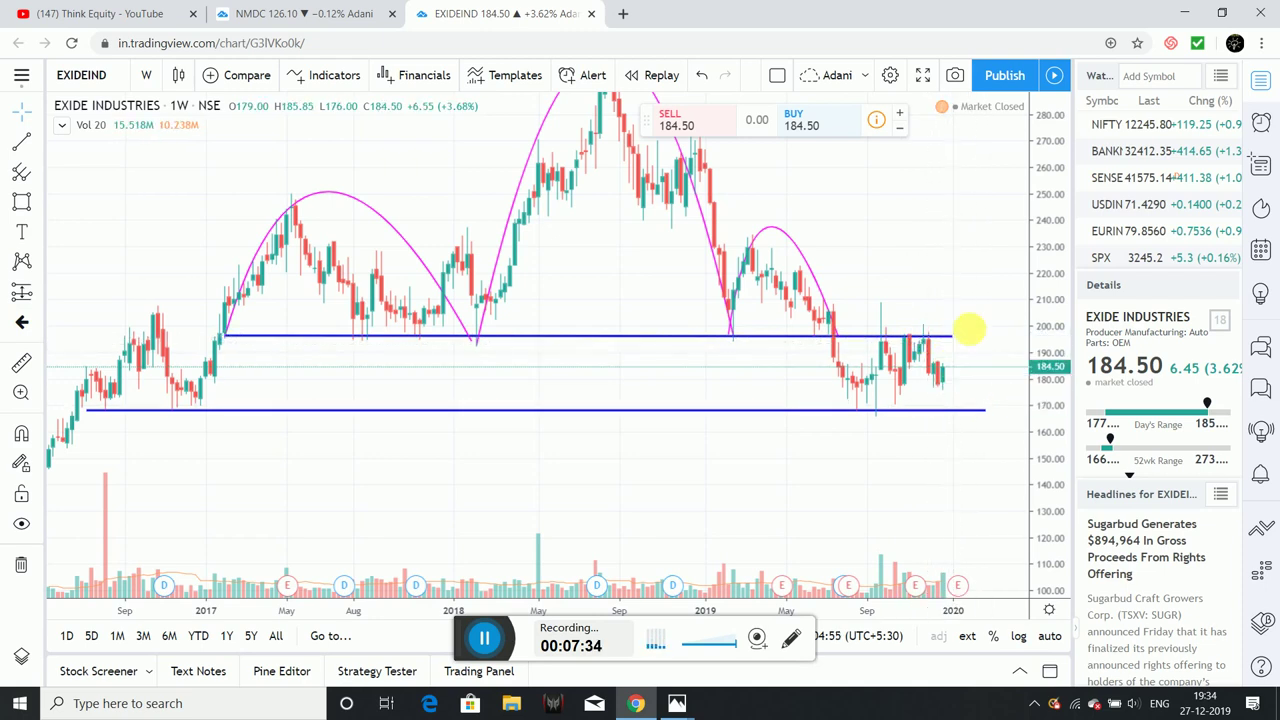
# Draw a horizontal resistance line above the recent candles at about 210.45, from 15 Jul '19 to 24 Feb '20
pyautogui.click(24, 145)
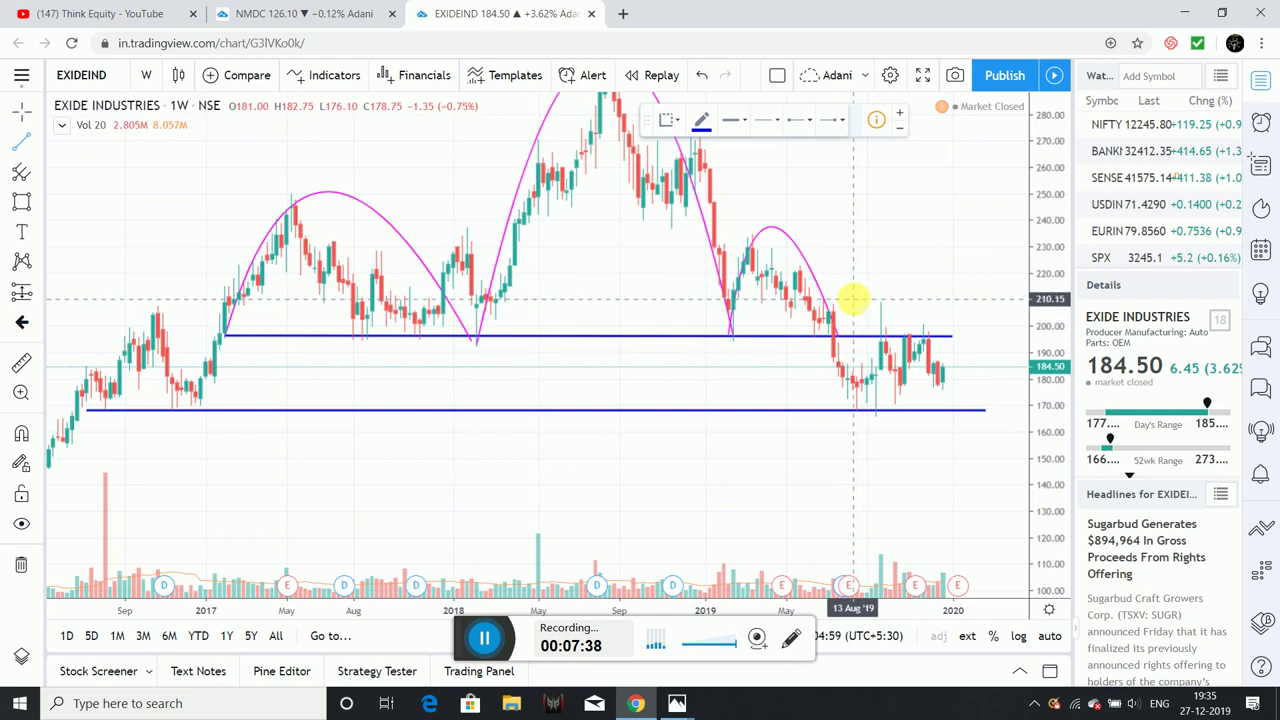
pyautogui.click(838, 296)
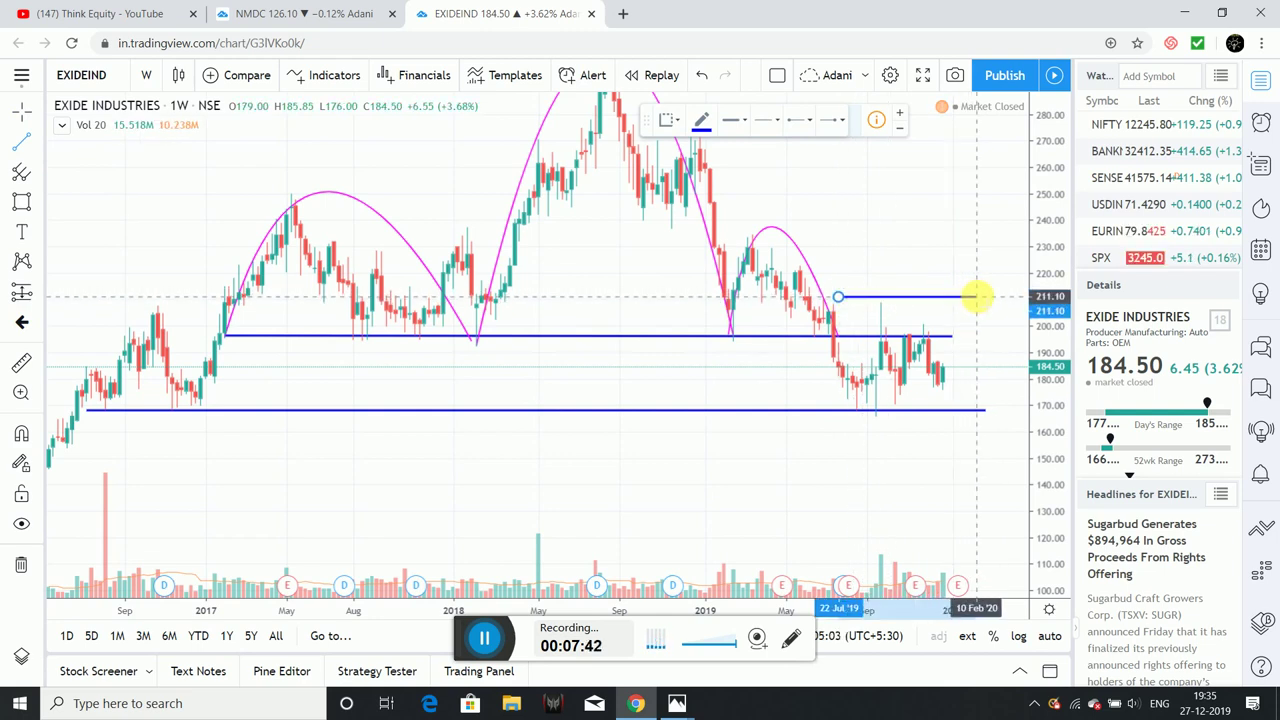
pyautogui.click(976, 296)
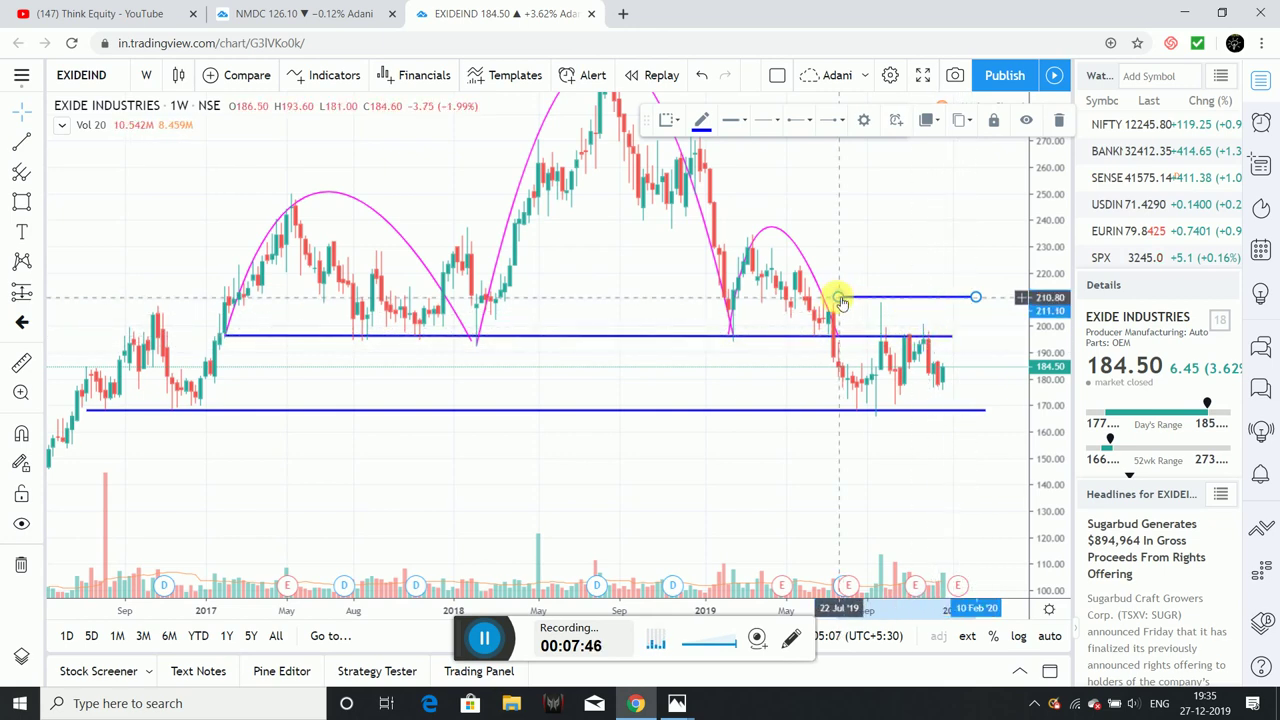
pyautogui.moveTo(838, 297); pyautogui.dragTo(834, 297)
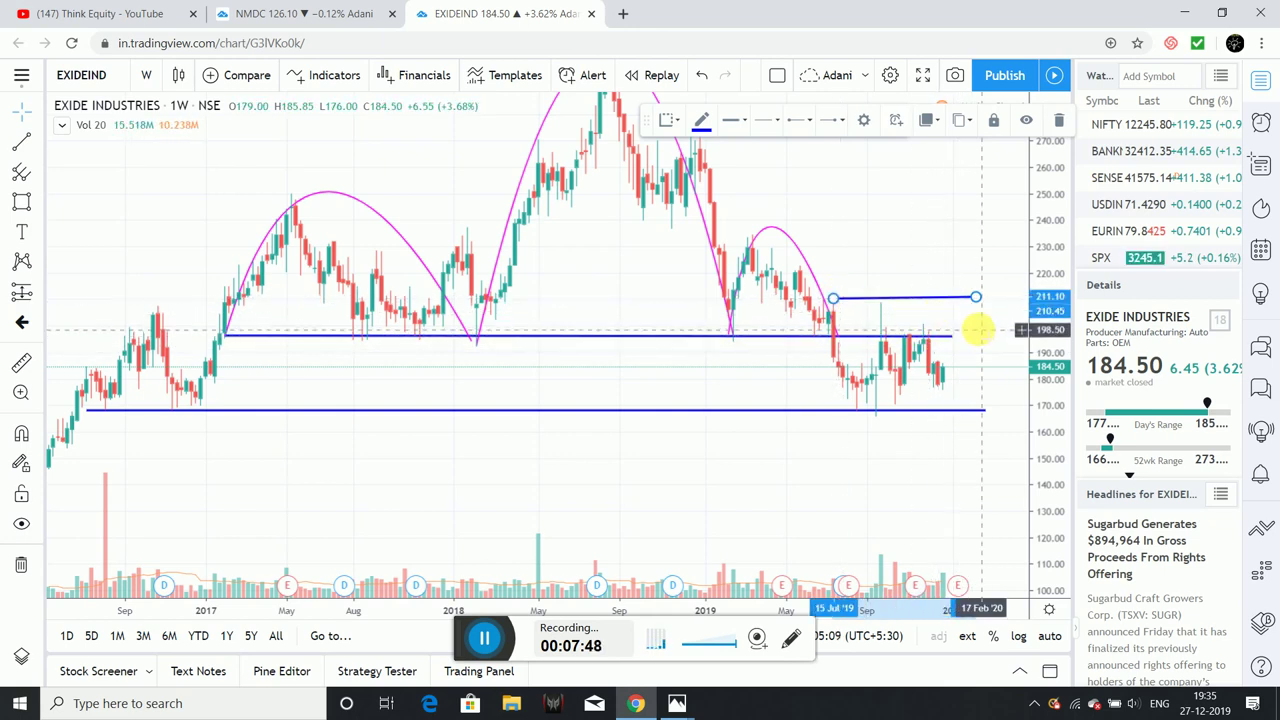
pyautogui.moveTo(979, 298); pyautogui.dragTo(985, 298)
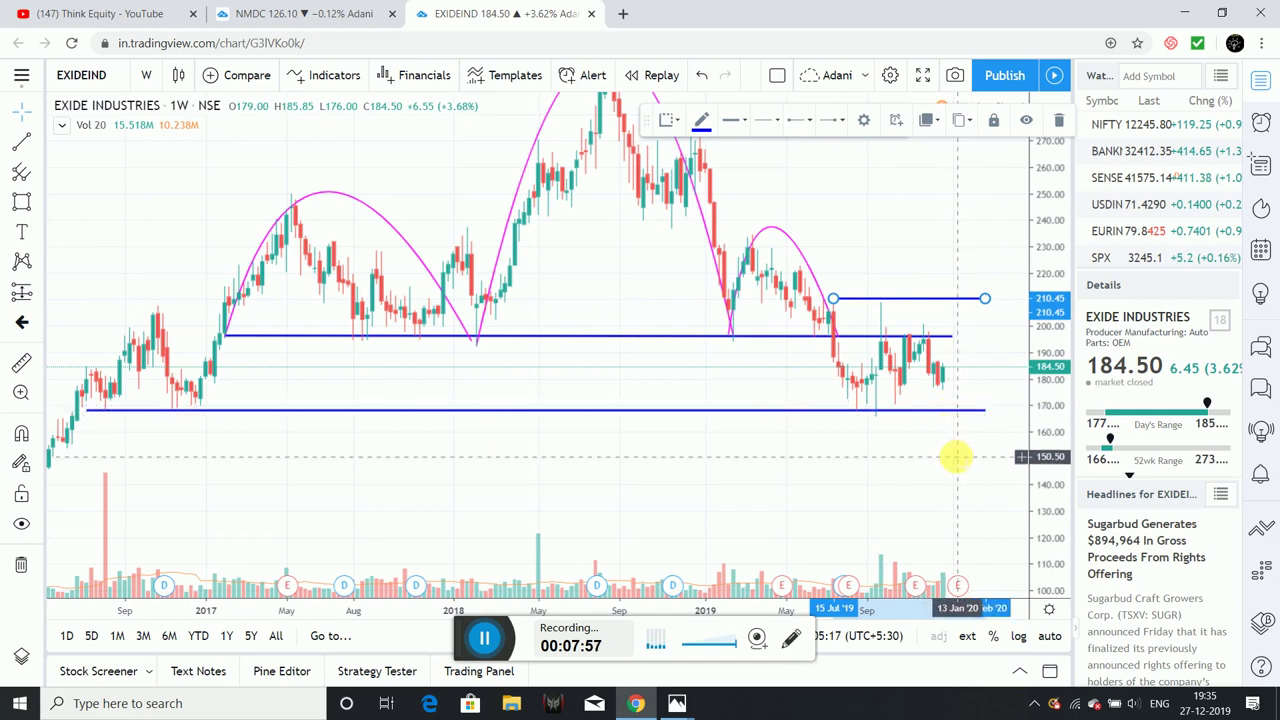
# Switch to Photos to review the stop loss, sell zone and targets on the saved Exide 1 week image, and return to the chart
pyautogui.moveTo(690, 706)
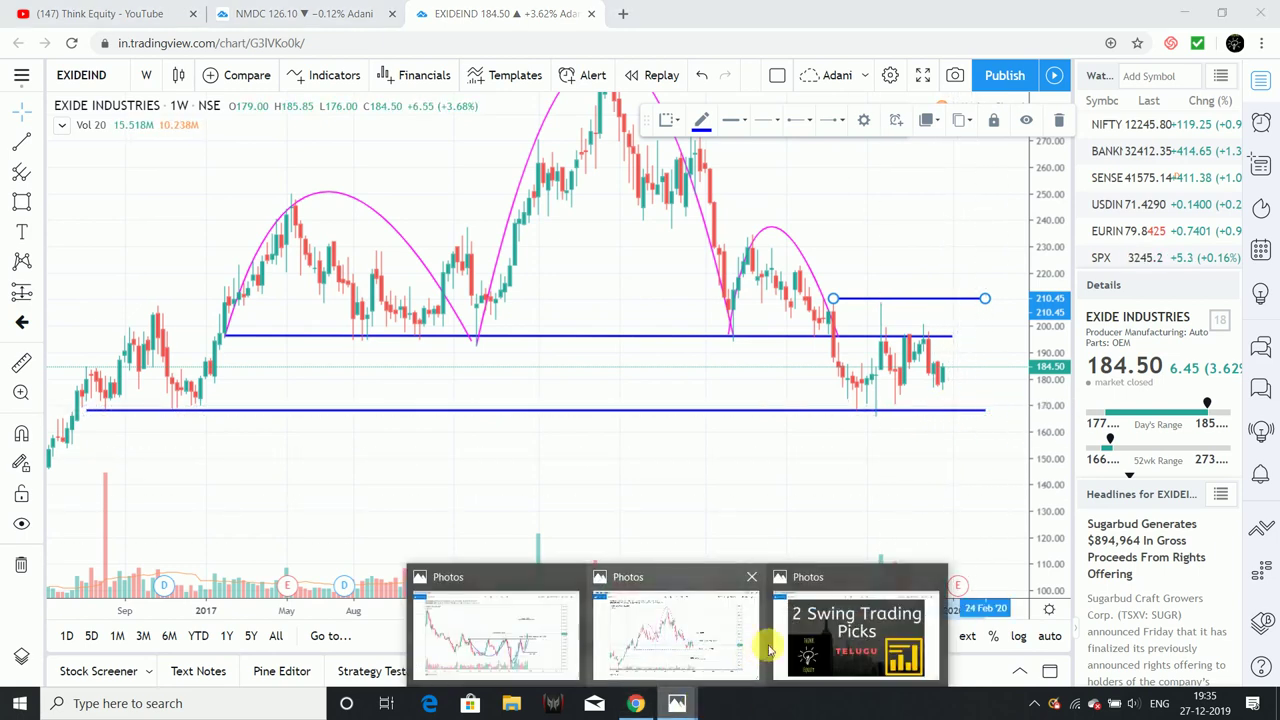
pyautogui.click(723, 637)
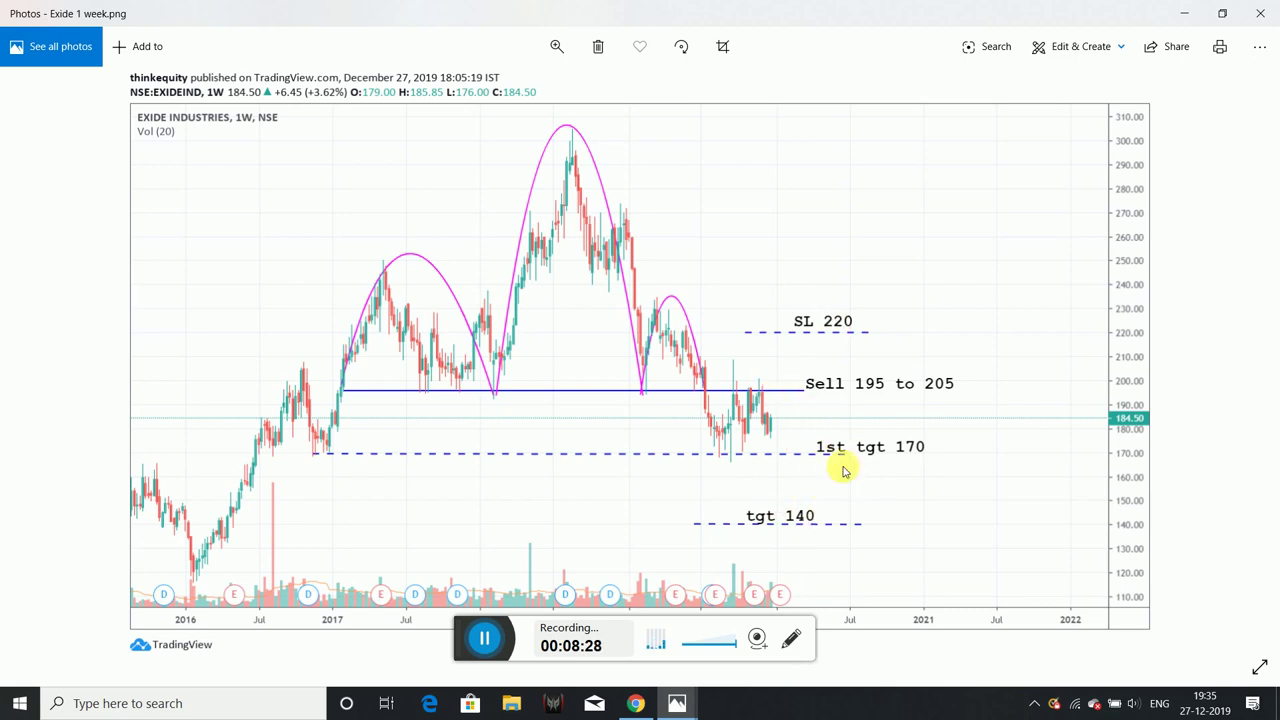
pyautogui.click(1172, 14)
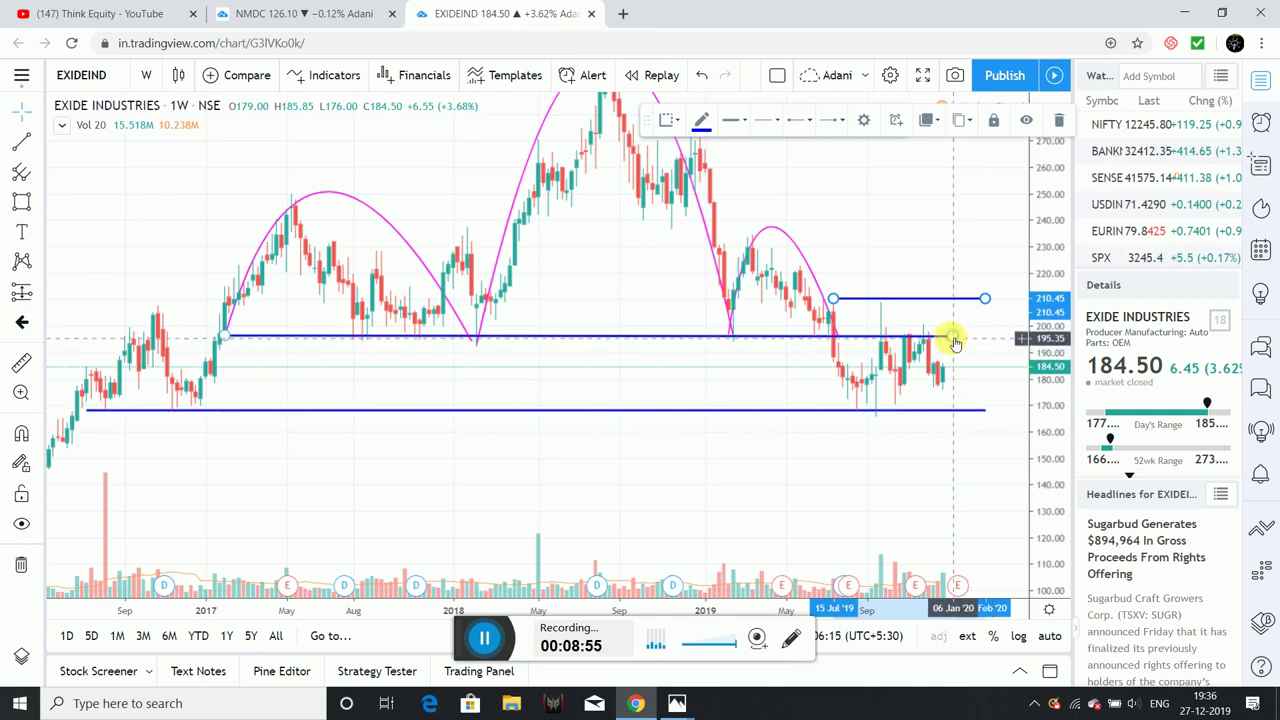
pyautogui.click(963, 411)
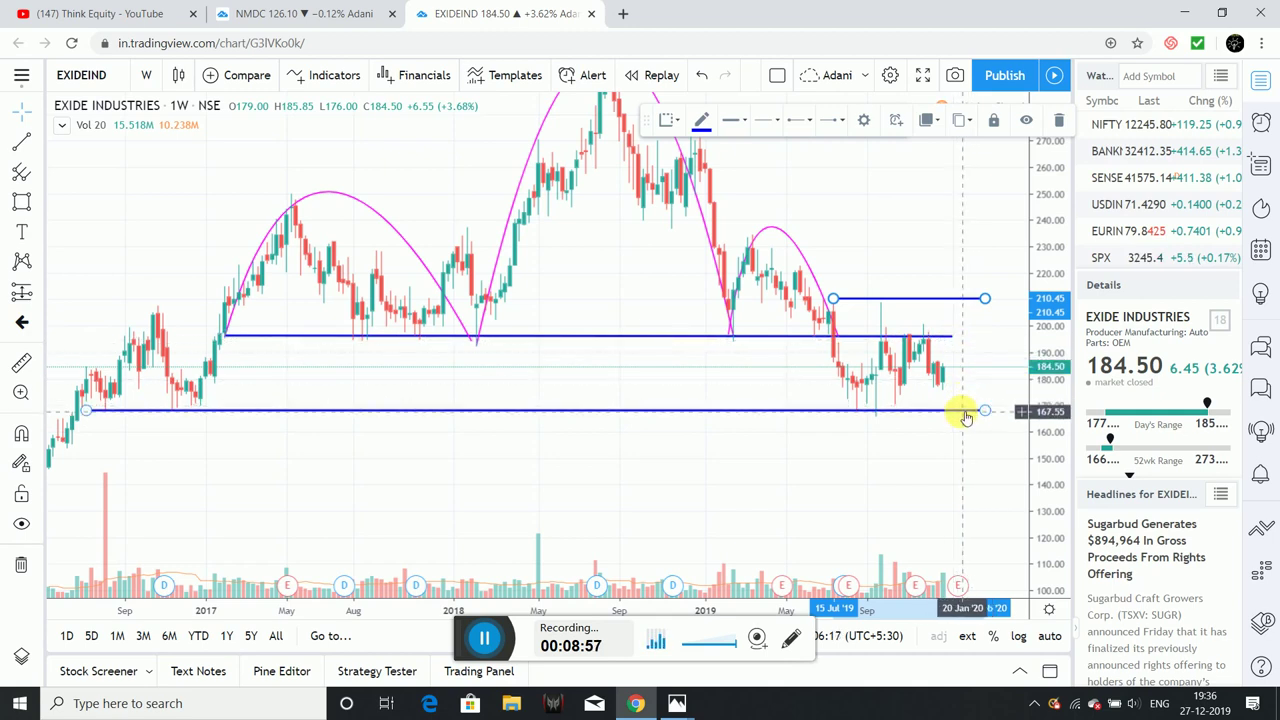
pyautogui.click(963, 343)
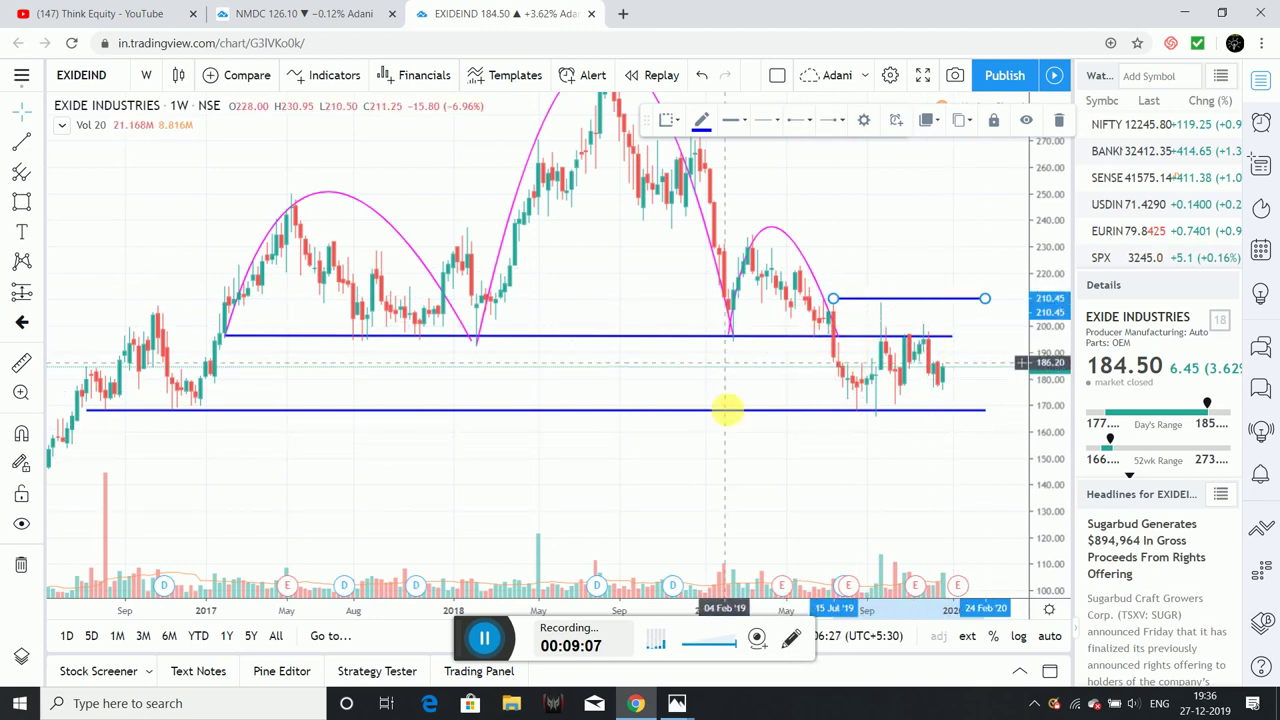
pyautogui.moveTo(857, 186); pyautogui.dragTo(848, 221)
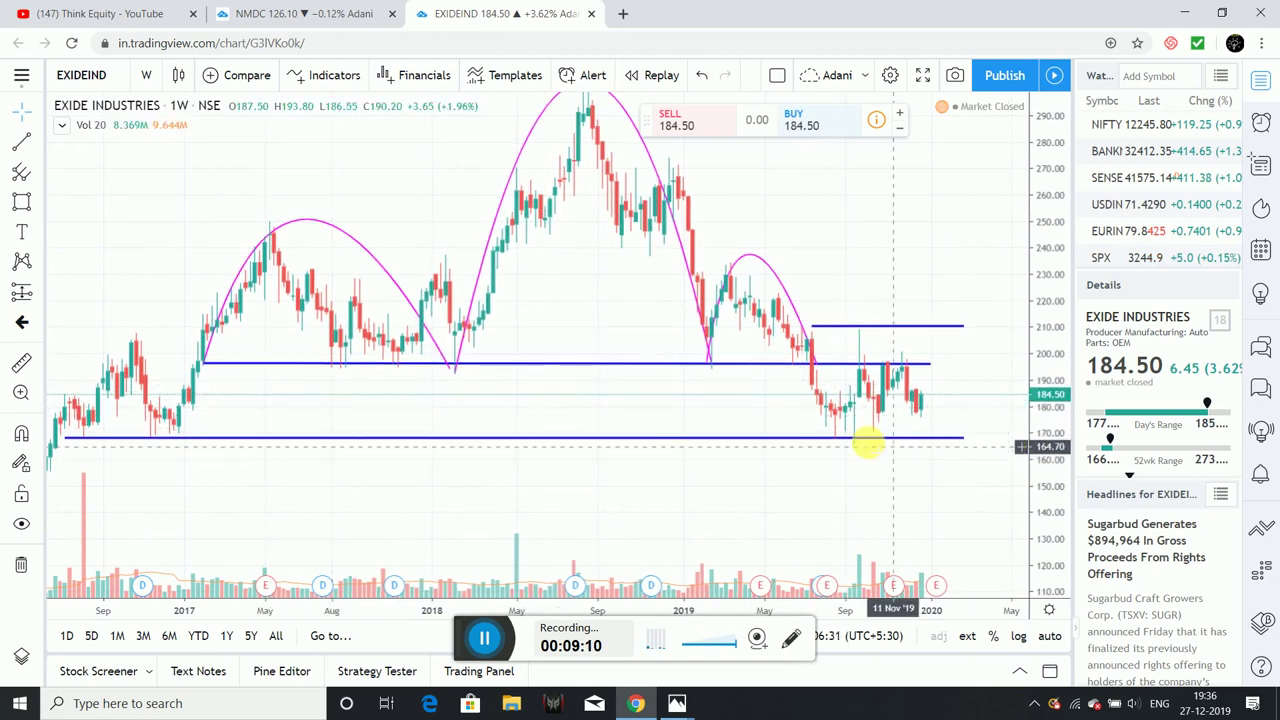
pyautogui.click(757, 437)
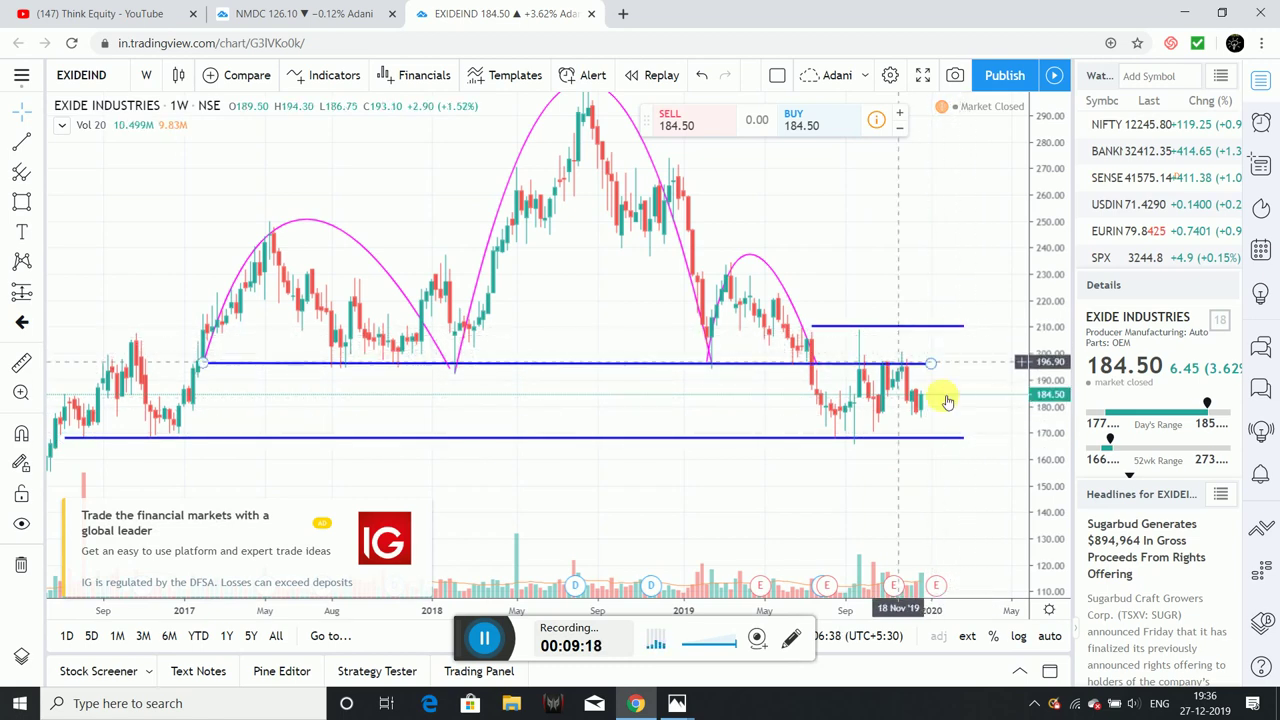
# Close the advertisement over the chart and hide the upgrade offer for now
pyautogui.click(422, 511)
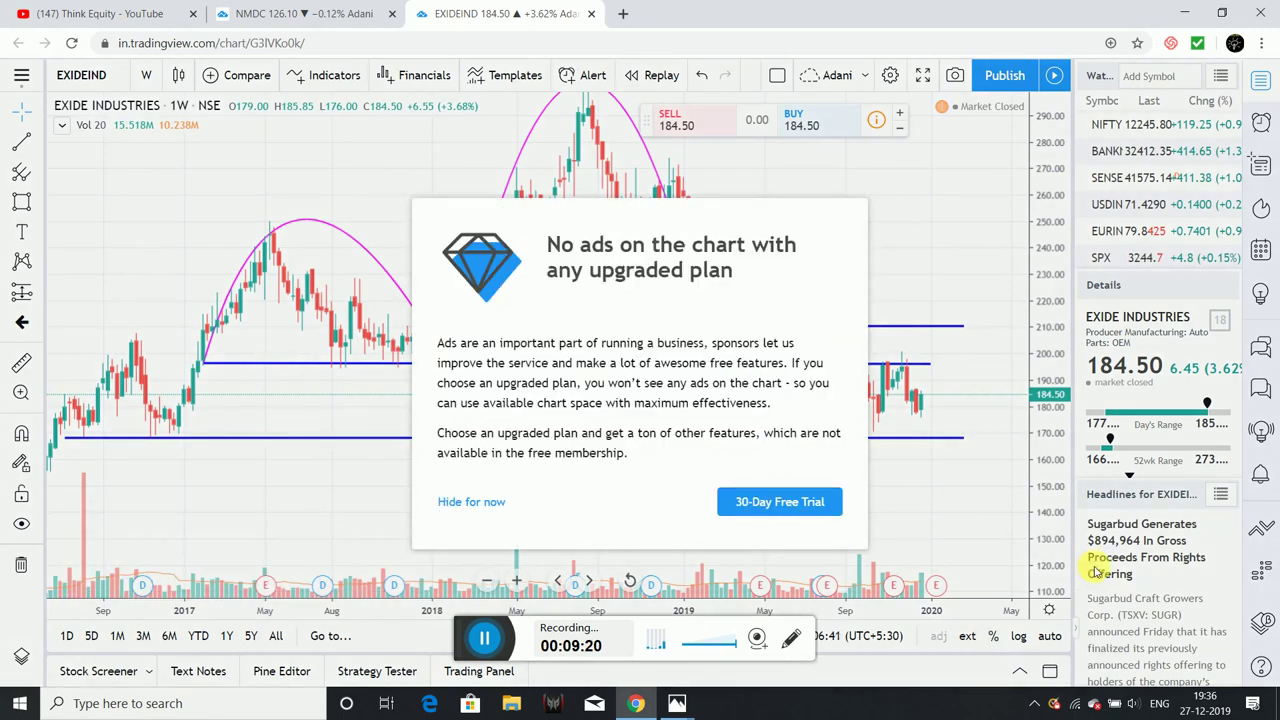
pyautogui.click(495, 511)
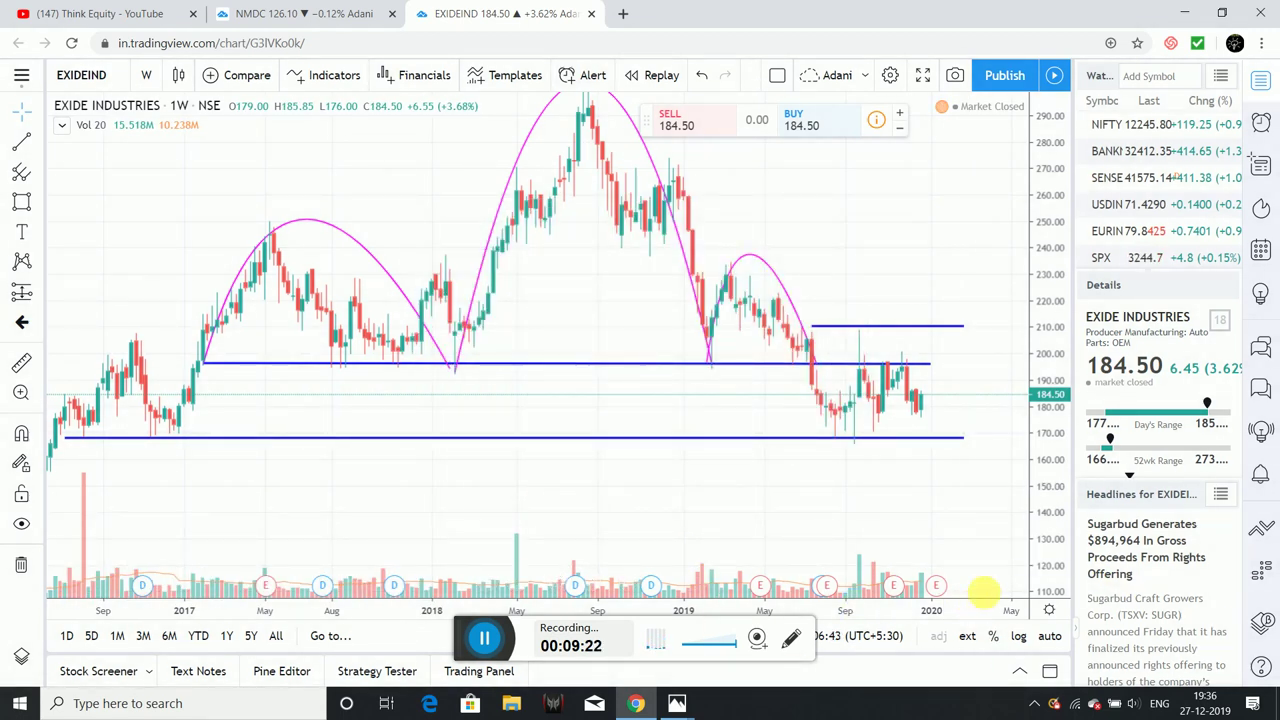
pyautogui.moveTo(886, 246); pyautogui.dragTo(903, 309)
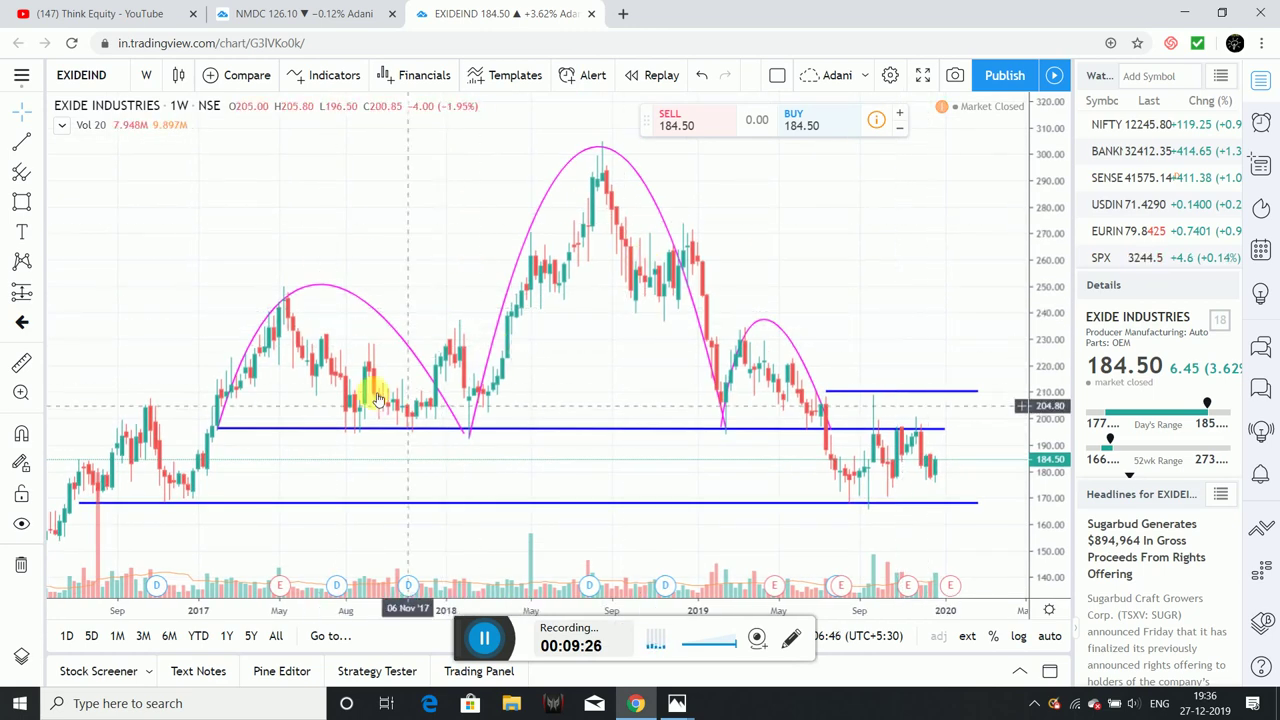